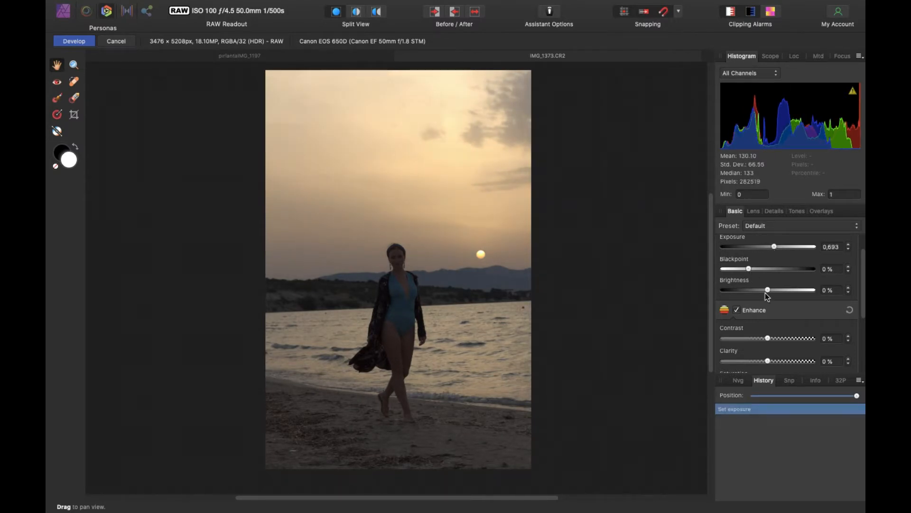
# - Set the brightness to 3 % and enable Shadows & Highlights with shadows at 13 % and highlights at -17 %
pyautogui.moveTo(767, 290); pyautogui.dragTo(773, 291)
pyautogui.moveTo(863, 284); pyautogui.dragTo(865, 345)
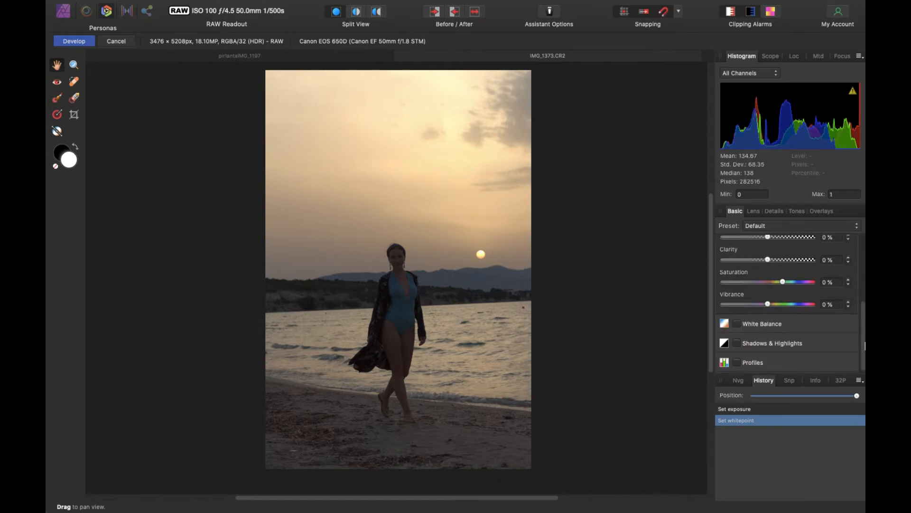
pyautogui.click(780, 343)
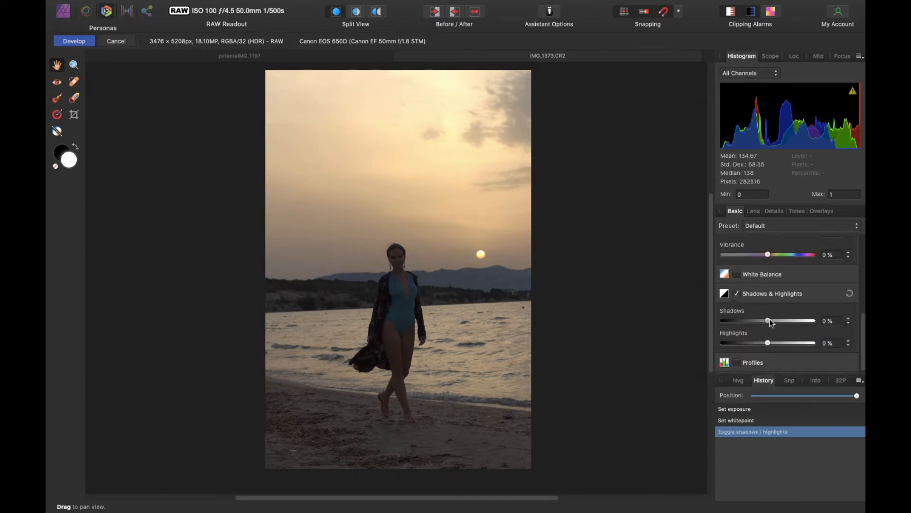
pyautogui.moveTo(770, 321)
pyautogui.mouseDown()
pyautogui.moveTo(764, 342)
pyautogui.moveTo(743, 343)
pyautogui.moveTo(761, 343)
pyautogui.moveTo(773, 320)
pyautogui.mouseUp()
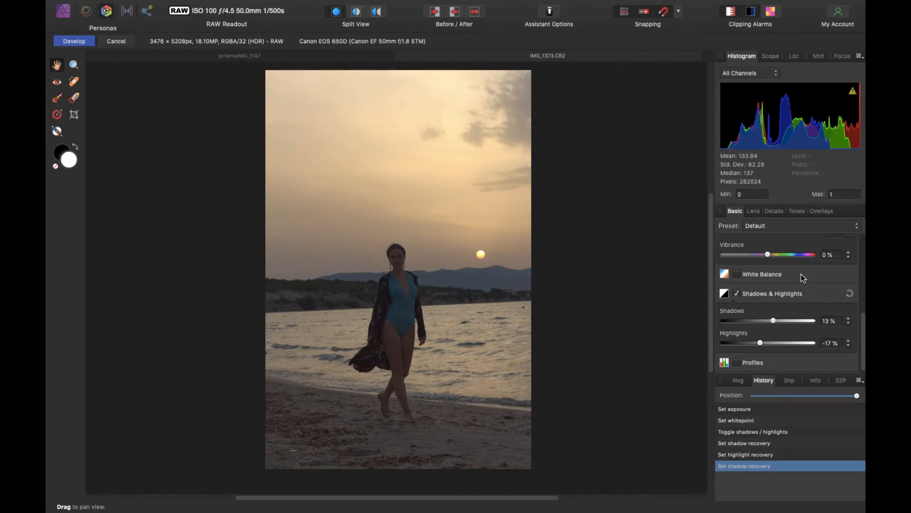
# - Warm the white balance to 5403 K and set vibrance to 9 %, saturation to 1 %, clarity to 6 % and contrast to 3 %
pyautogui.click(755, 275)
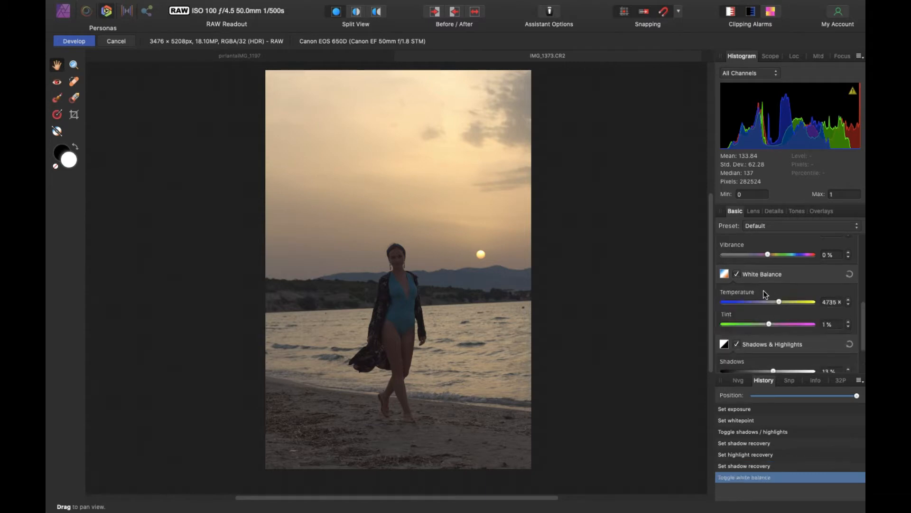
pyautogui.moveTo(779, 300); pyautogui.dragTo(784, 302)
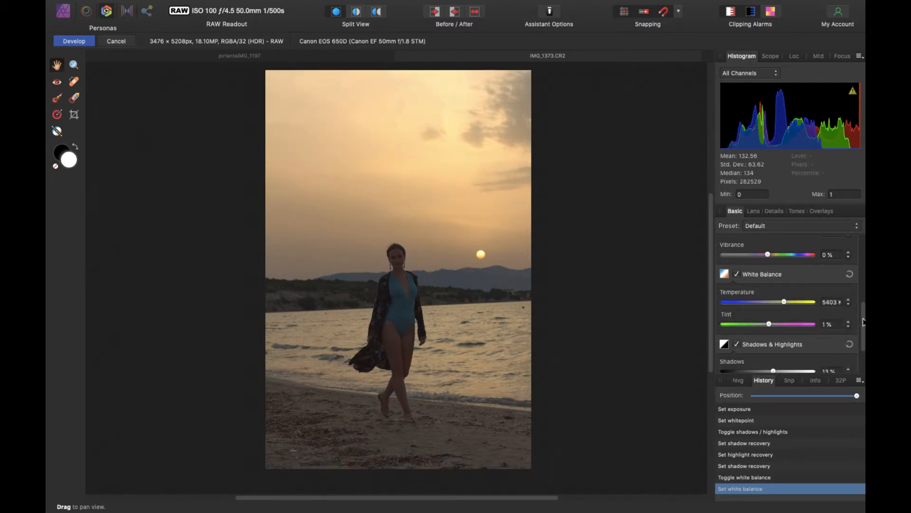
pyautogui.scroll(5, 864, 321)
pyautogui.moveTo(774, 324); pyautogui.dragTo(782, 314)
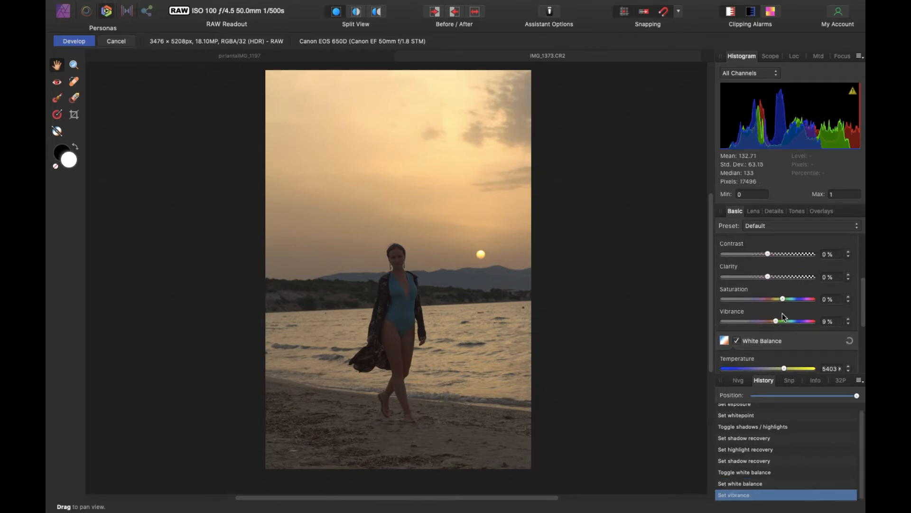
pyautogui.click(847, 296)
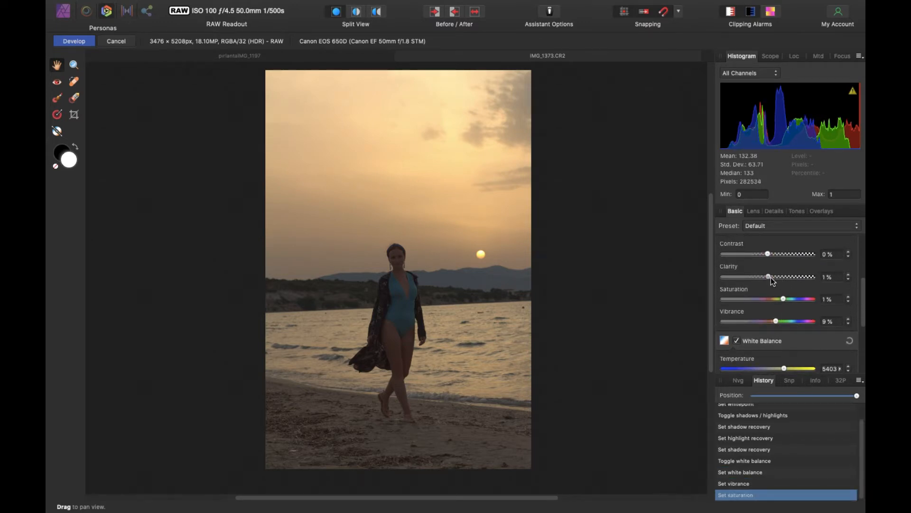
pyautogui.click(771, 277)
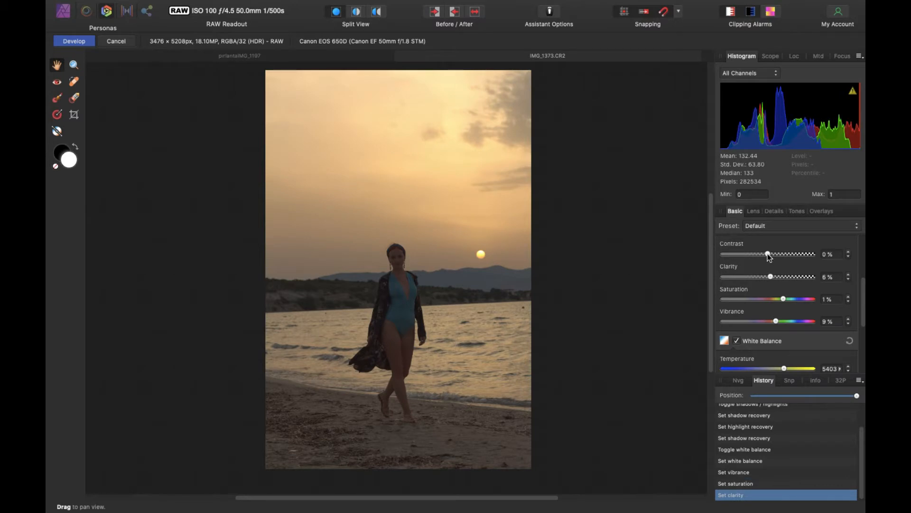
pyautogui.moveTo(768, 254); pyautogui.dragTo(771, 255)
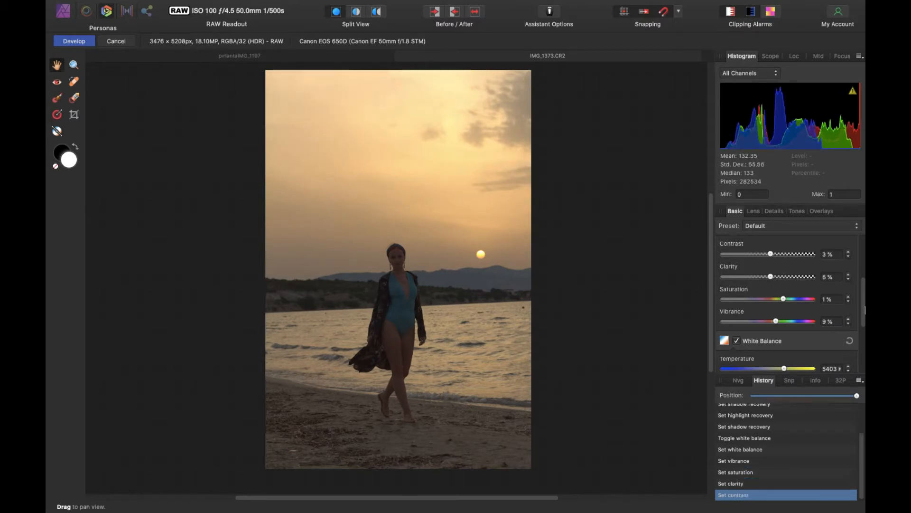
# - Try out stronger and weaker brightness values on the photo and set the brightness to -3 %
pyautogui.scroll(5, 865, 311)
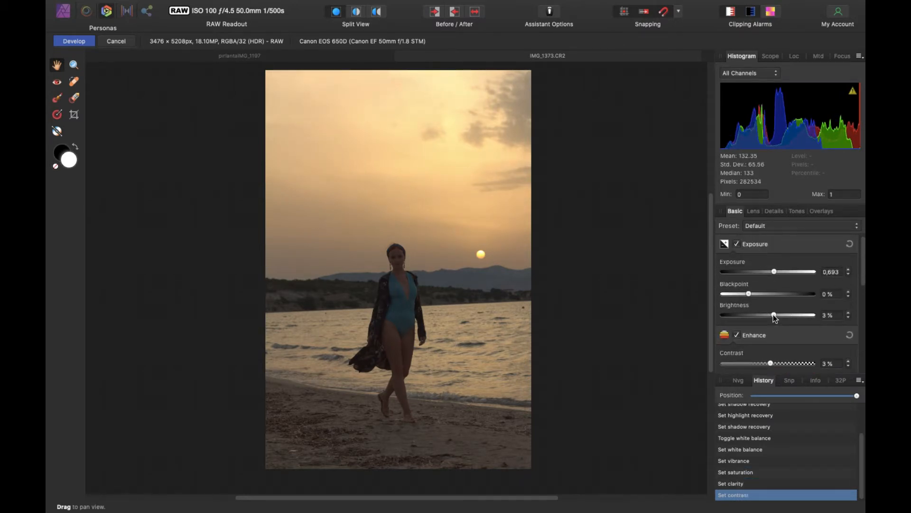
pyautogui.doubleClick(773, 317)
pyautogui.moveTo(769, 316); pyautogui.dragTo(733, 318)
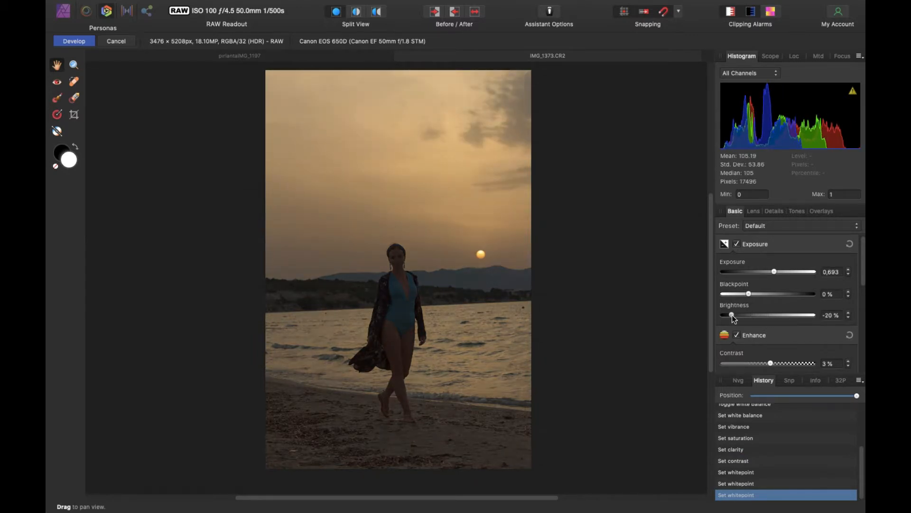
pyautogui.doubleClick(732, 315)
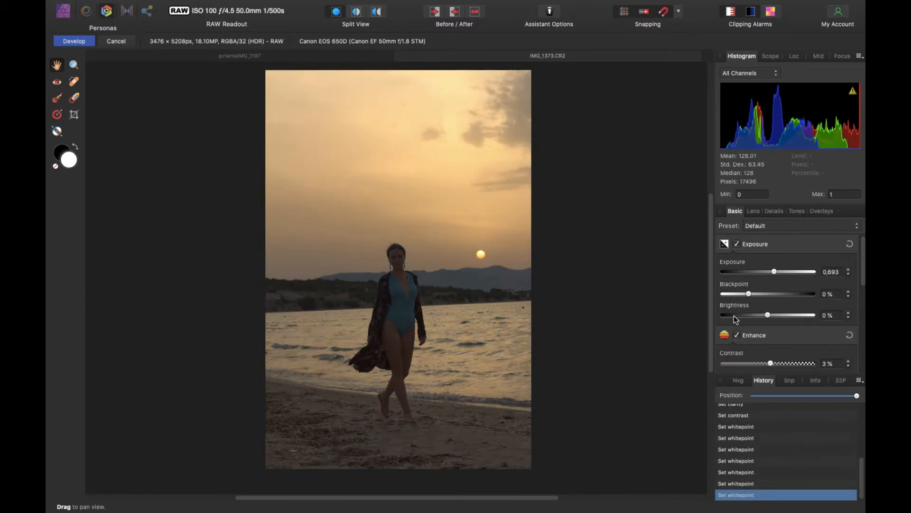
pyautogui.moveTo(754, 317); pyautogui.dragTo(756, 317)
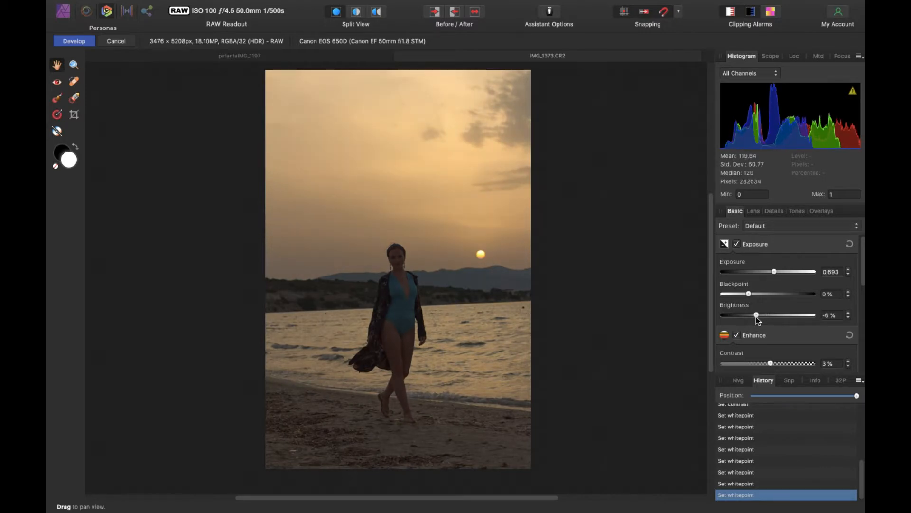
pyautogui.click(761, 316)
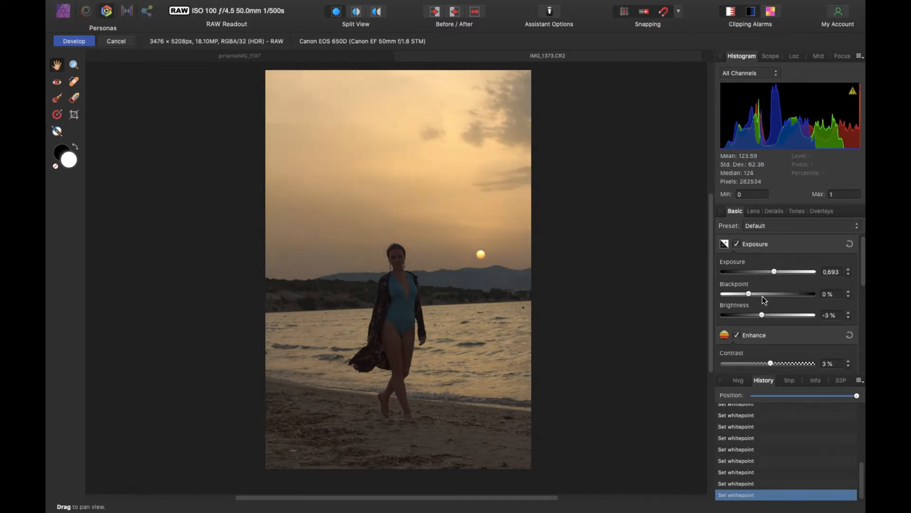
# - Test different blackpoint values, reset the blackpoint to 0 % and raise the exposure to 1,025
pyautogui.moveTo(773, 272); pyautogui.dragTo(776, 274)
pyautogui.click(753, 294)
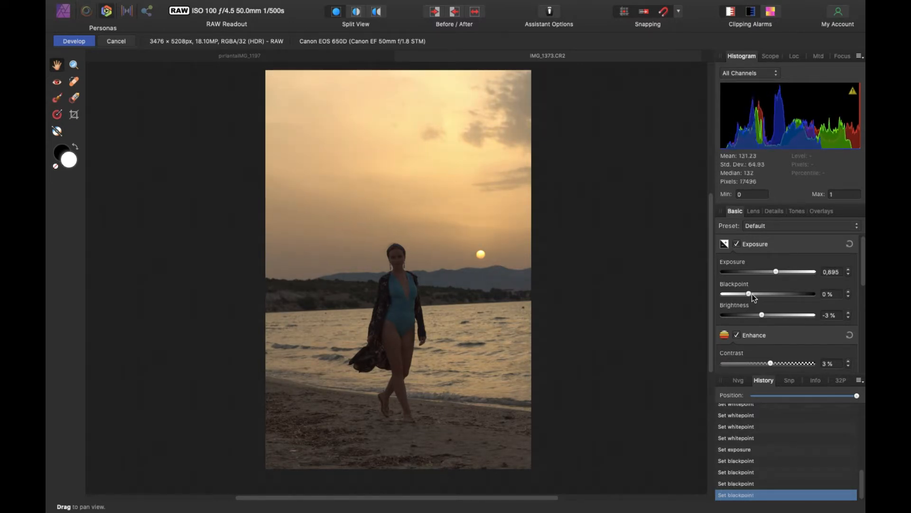
pyautogui.moveTo(752, 294); pyautogui.dragTo(739, 295)
pyautogui.doubleClick(740, 294)
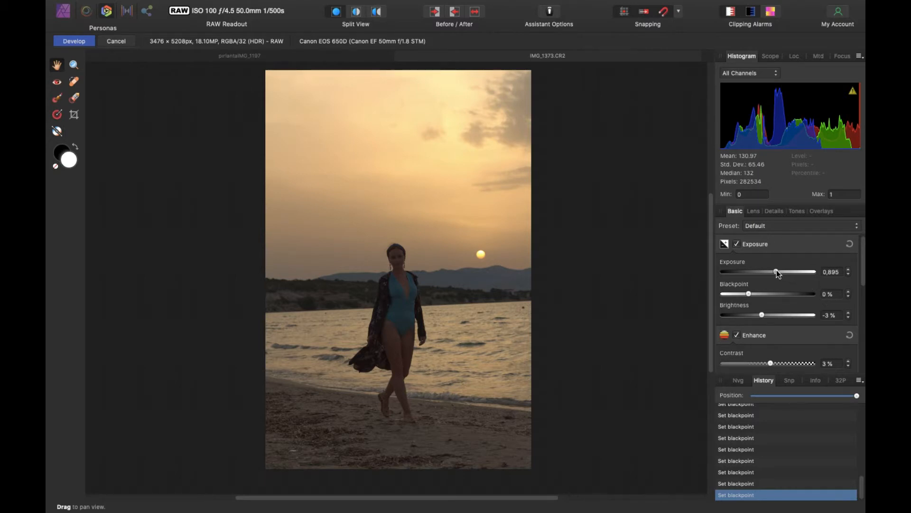
pyautogui.moveTo(776, 271); pyautogui.dragTo(778, 271)
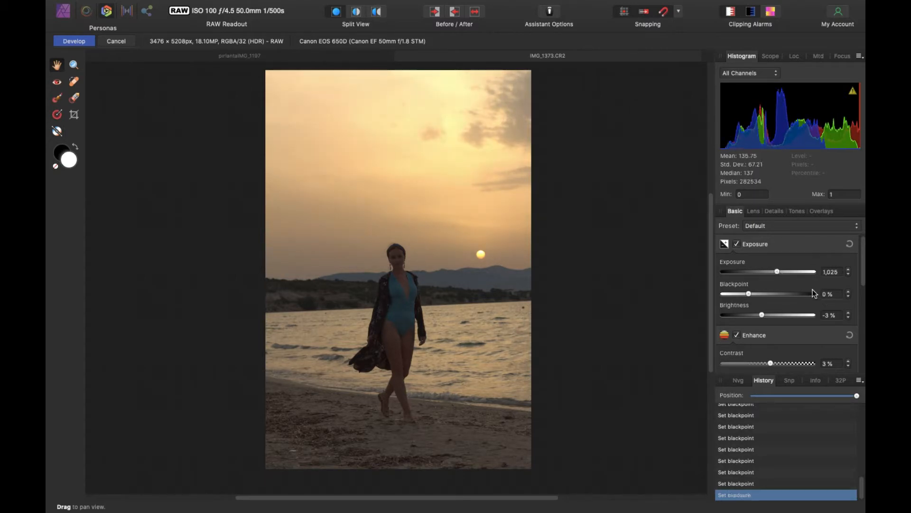
# - Raise the shadows to 17 % and the contrast to 5 %
pyautogui.moveTo(865, 277); pyautogui.dragTo(863, 375)
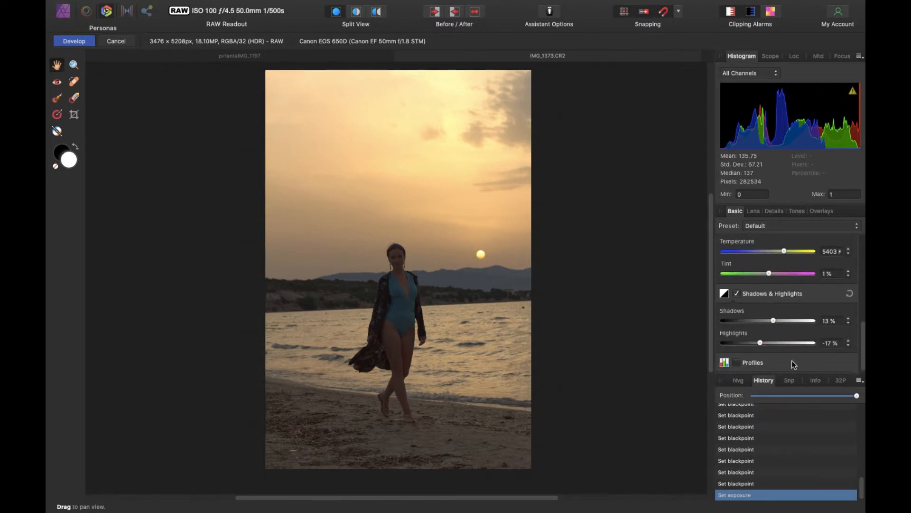
pyautogui.moveTo(774, 320); pyautogui.dragTo(777, 320)
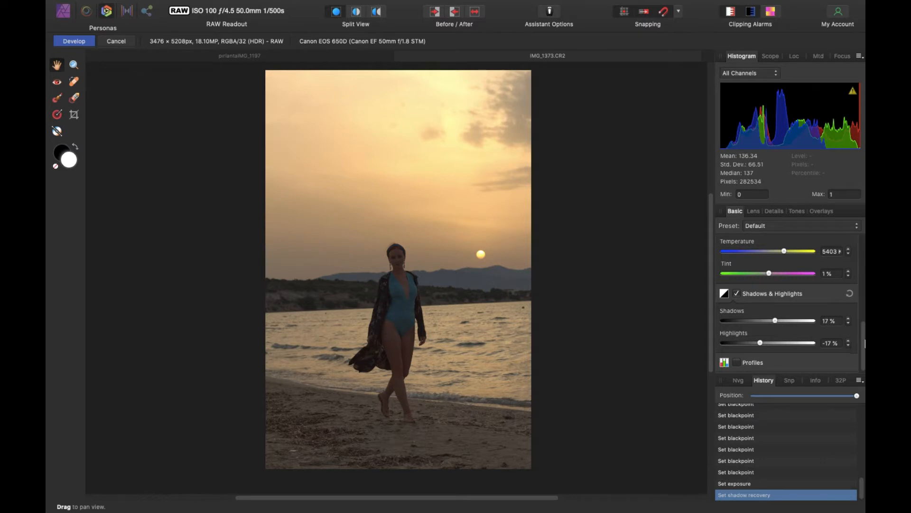
pyautogui.moveTo(864, 348); pyautogui.dragTo(774, 281)
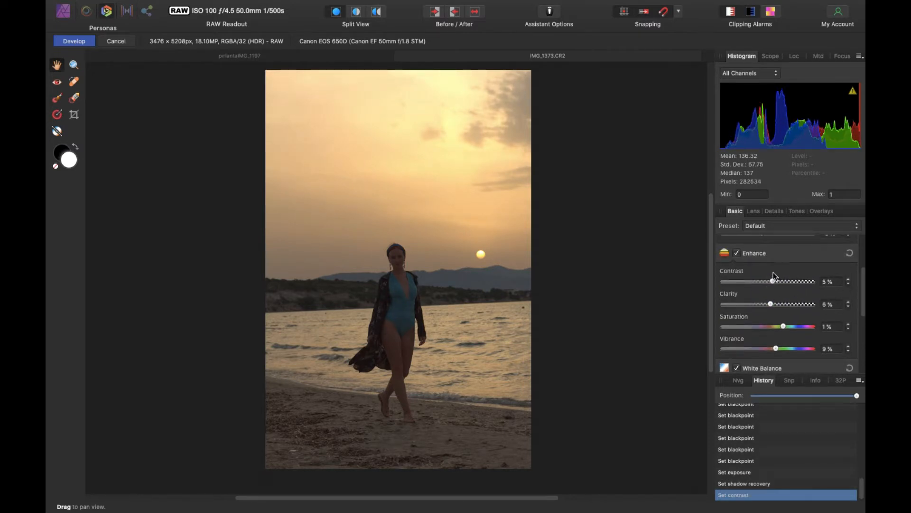
# - Compare the edited photo with the original in a split view, moving the divider across the image
pyautogui.click(356, 12)
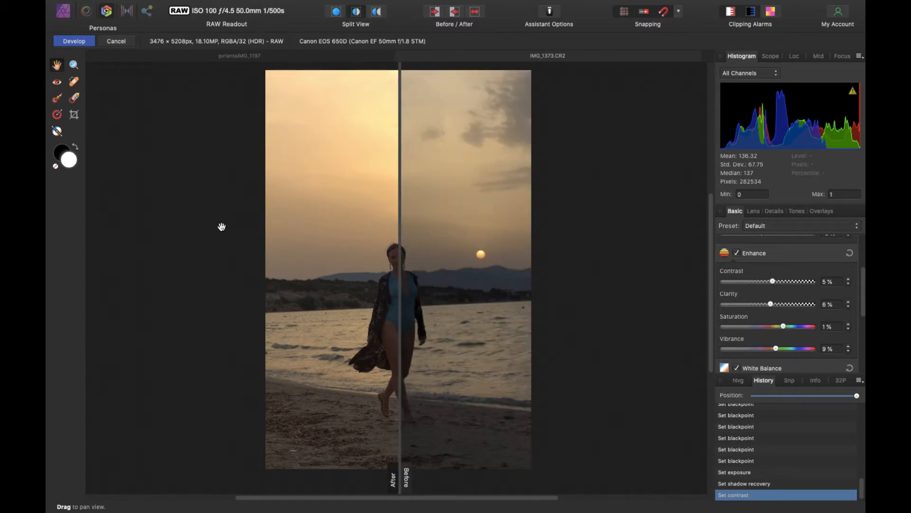
pyautogui.moveTo(222, 227); pyautogui.dragTo(580, 274)
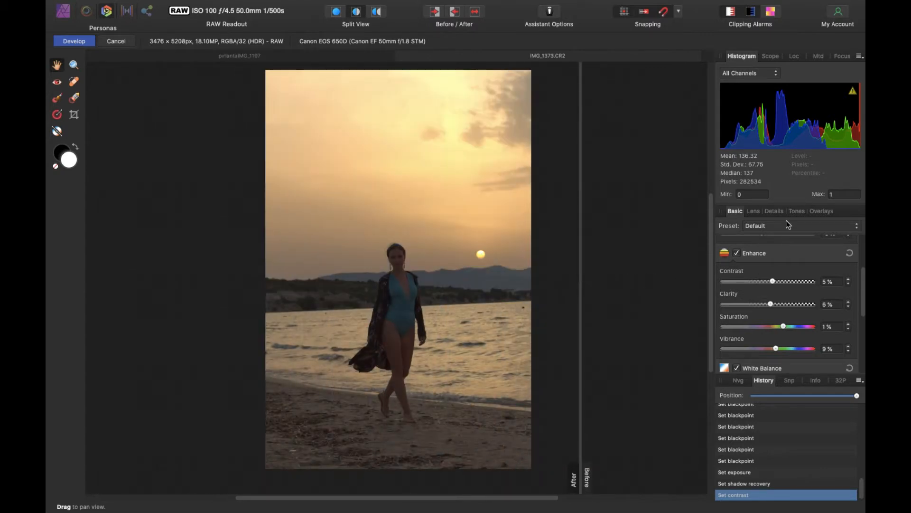
# - Enable Defringe and Chromatic Aberration Reduction, and toggle Lens Correction off and on to compare its effect, leaving it enabled
pyautogui.click(757, 214)
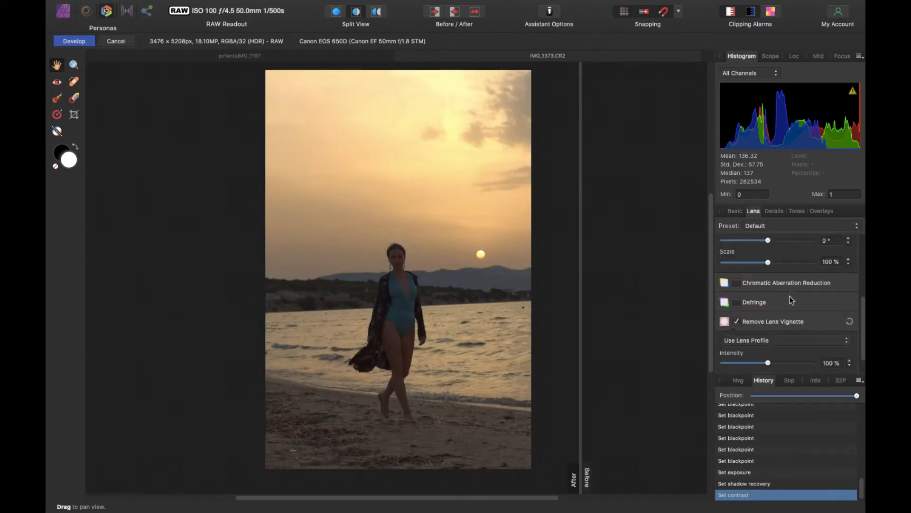
pyautogui.click(737, 303)
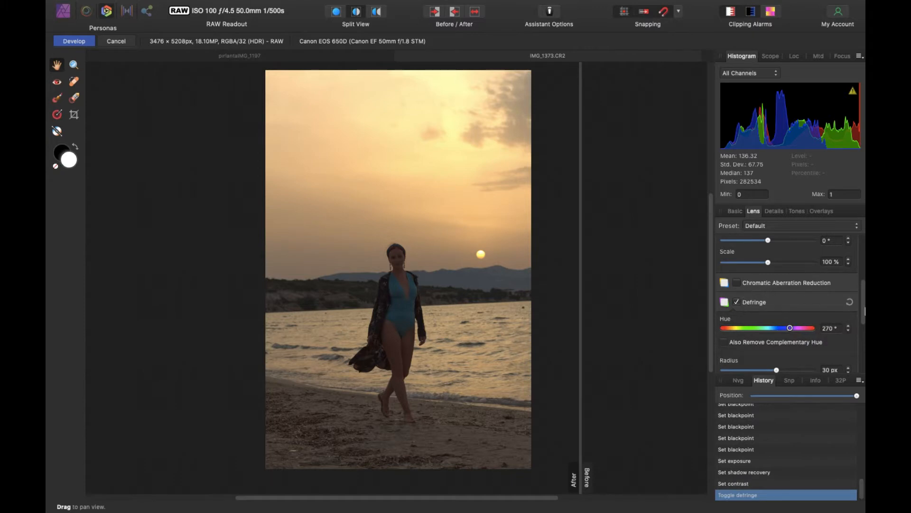
pyautogui.scroll(5, 865, 264)
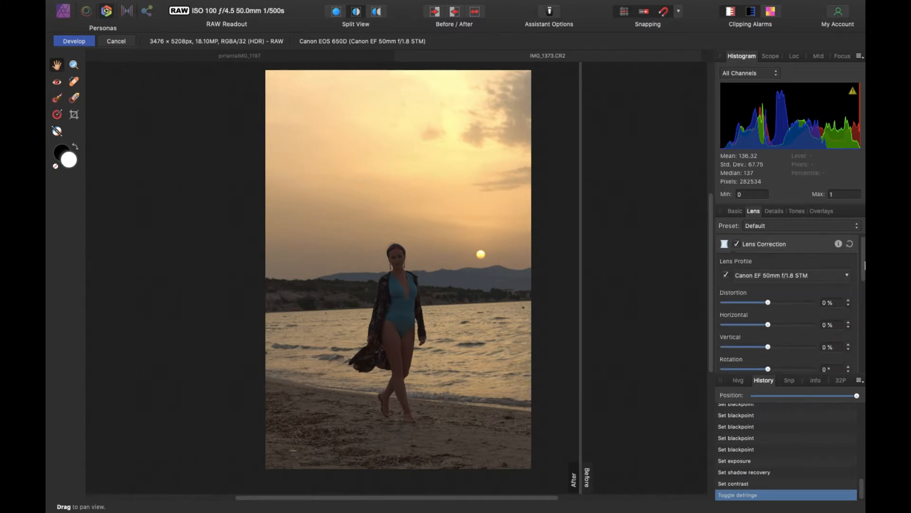
pyautogui.click(736, 244)
pyautogui.click(736, 245)
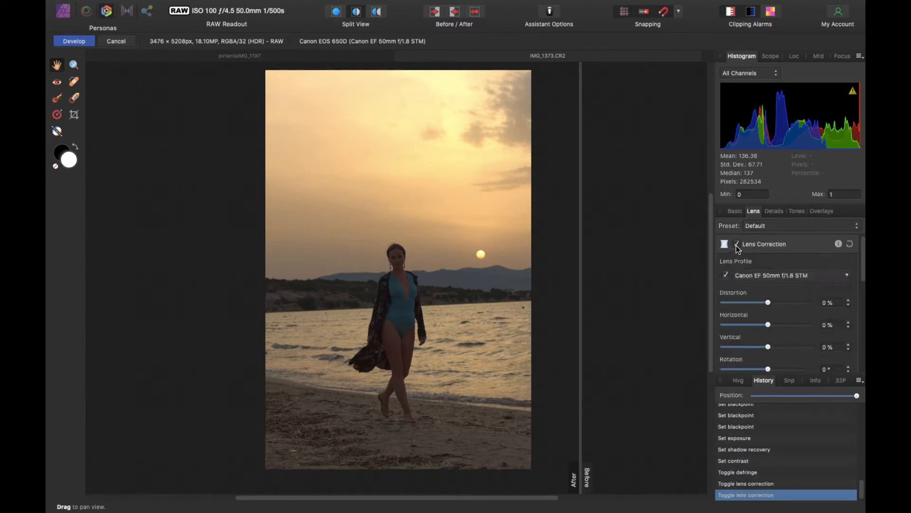
pyautogui.click(736, 245)
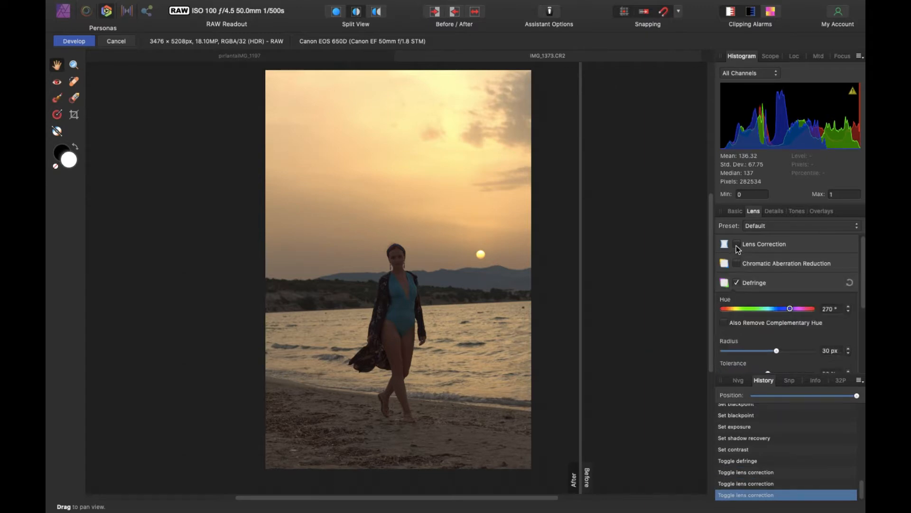
pyautogui.click(736, 245)
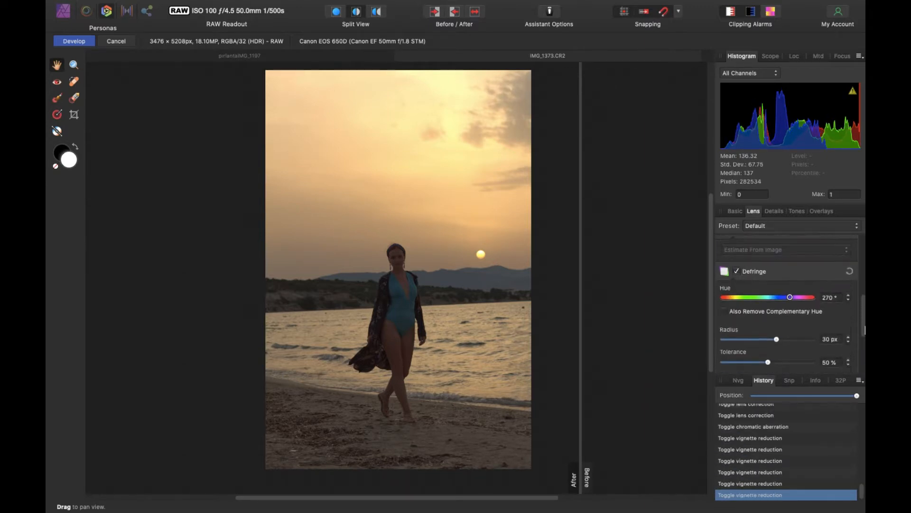
pyautogui.scroll(10, 865, 330)
# - Enable Detail Refinement for the photo with a radius of 13 % and an amount of 25 %
pyautogui.click(775, 212)
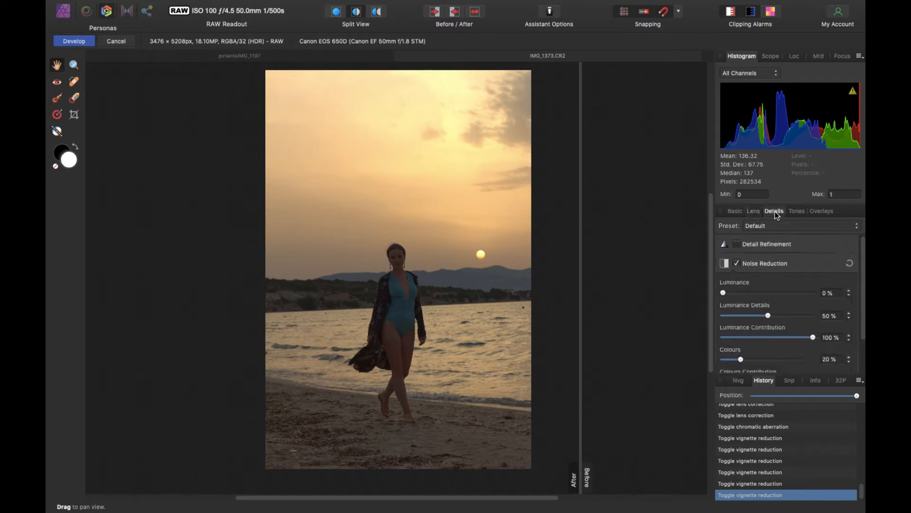
pyautogui.click(757, 245)
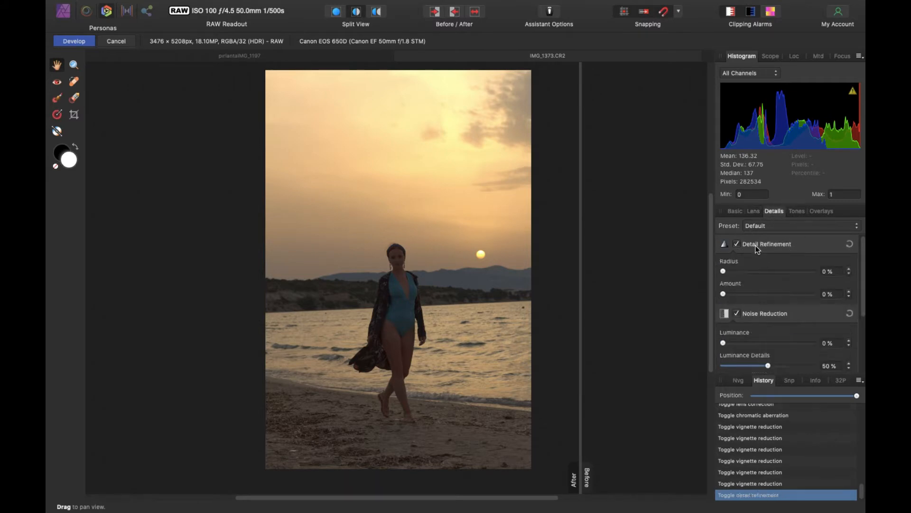
pyautogui.click(735, 271)
pyautogui.click(746, 293)
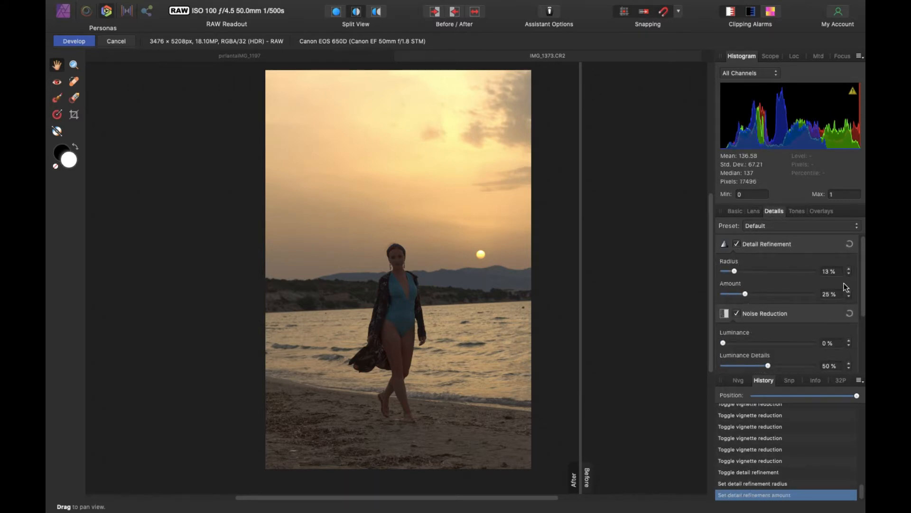
pyautogui.moveTo(865, 284); pyautogui.dragTo(865, 295)
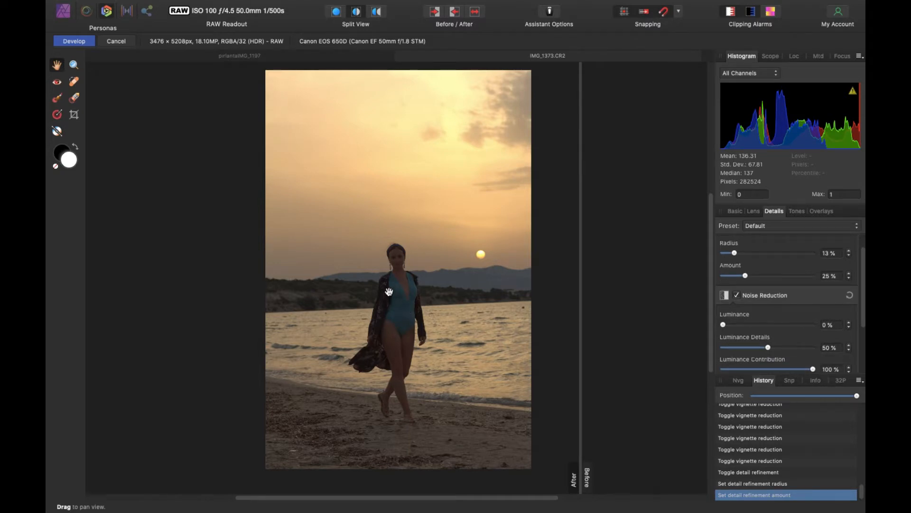
# - Develop the RAW photo and duplicate its Background layer, toggling the copy's visibility so it stays shown
pyautogui.scroll(3, 390, 292)
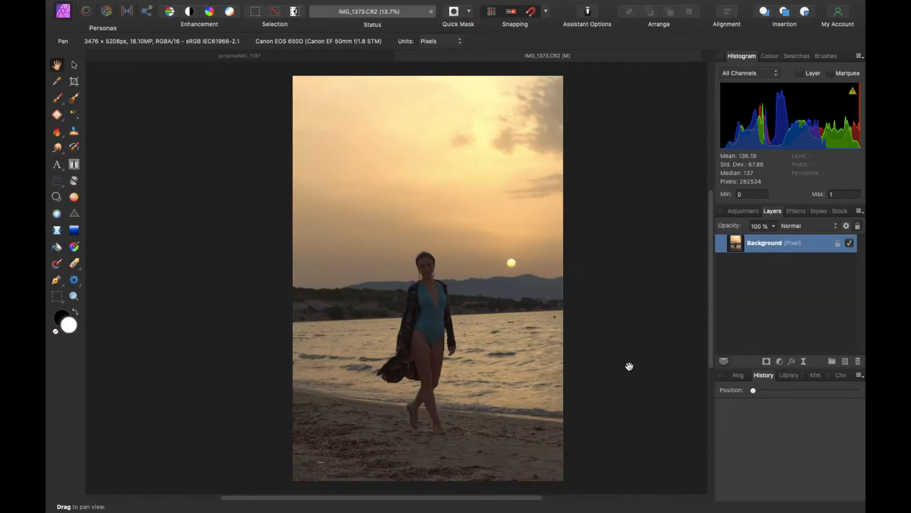
pyautogui.hotkey('ctrl', 'j')
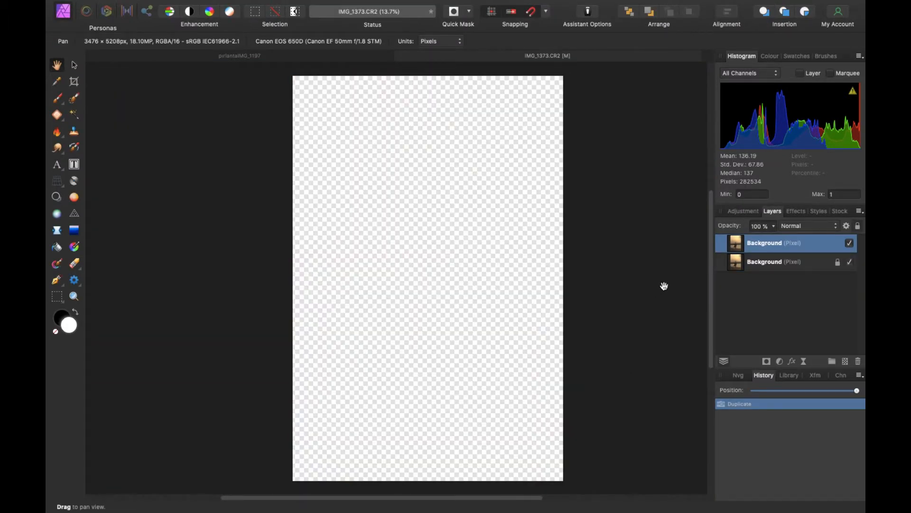
pyautogui.click(850, 243)
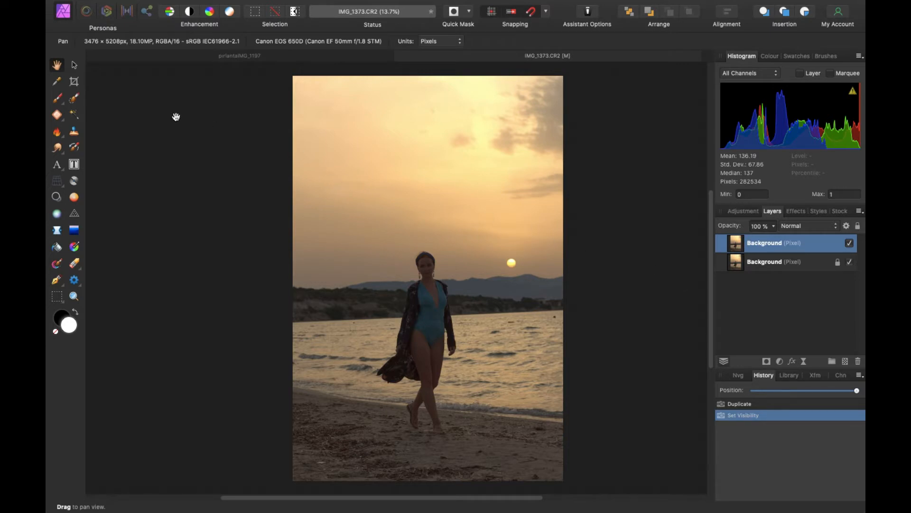
# - Crop the photo to a 4 x 5 ratio with the frame shifted down toward the beach, and toggle the duplicate layer's visibility off and on
pyautogui.click(75, 84)
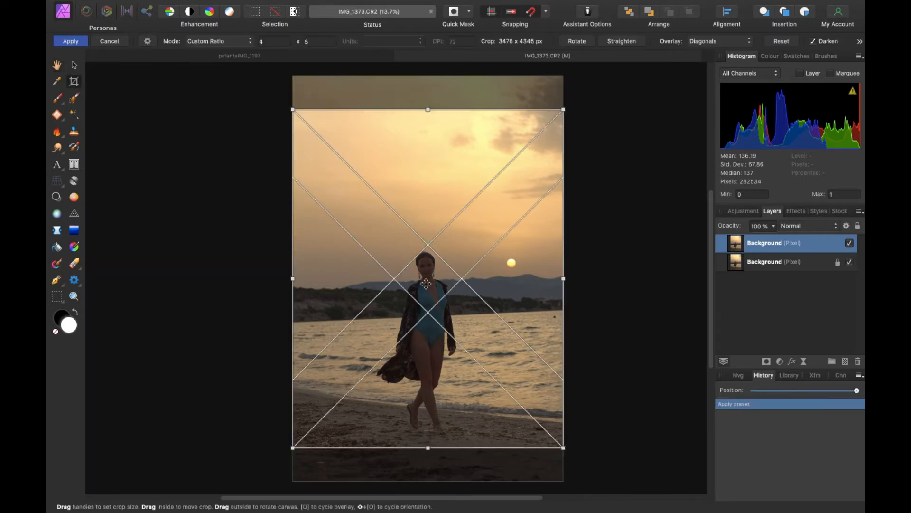
pyautogui.moveTo(431, 287); pyautogui.dragTo(433, 313)
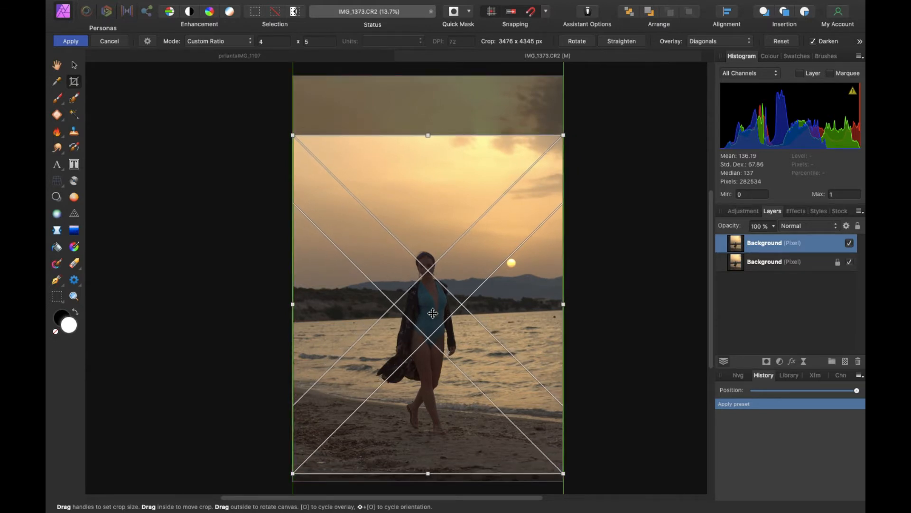
pyautogui.moveTo(432, 313); pyautogui.dragTo(432, 314)
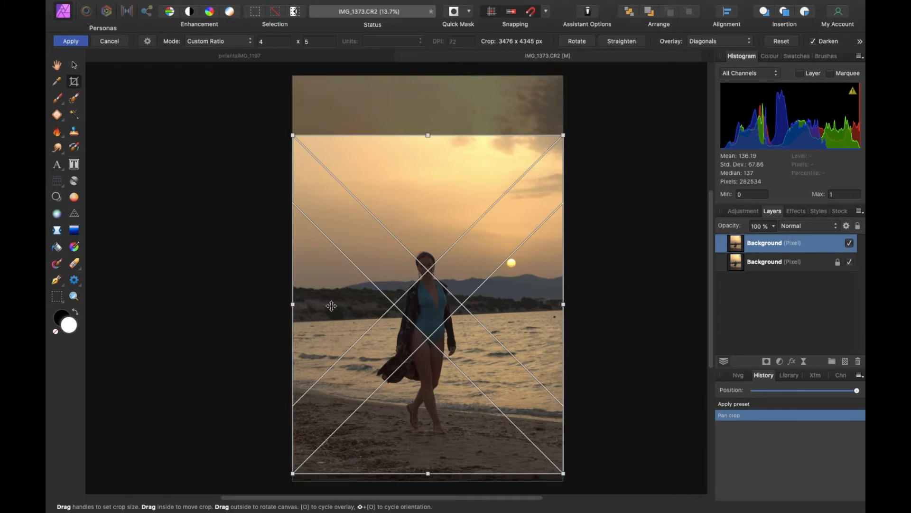
pyautogui.click(71, 42)
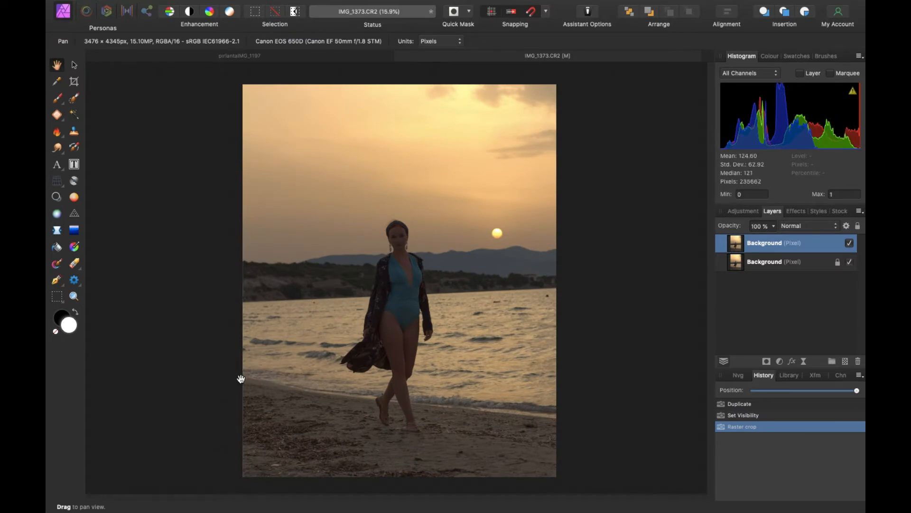
pyautogui.click(849, 244)
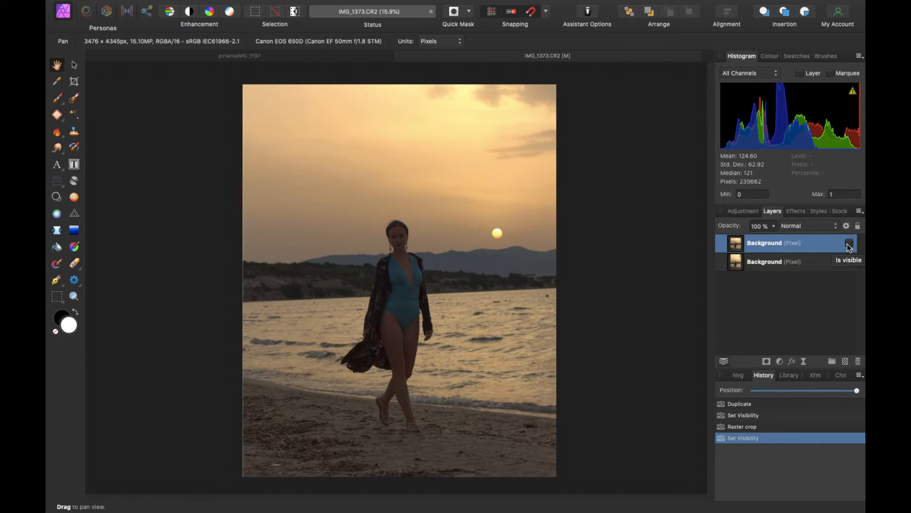
pyautogui.click(849, 244)
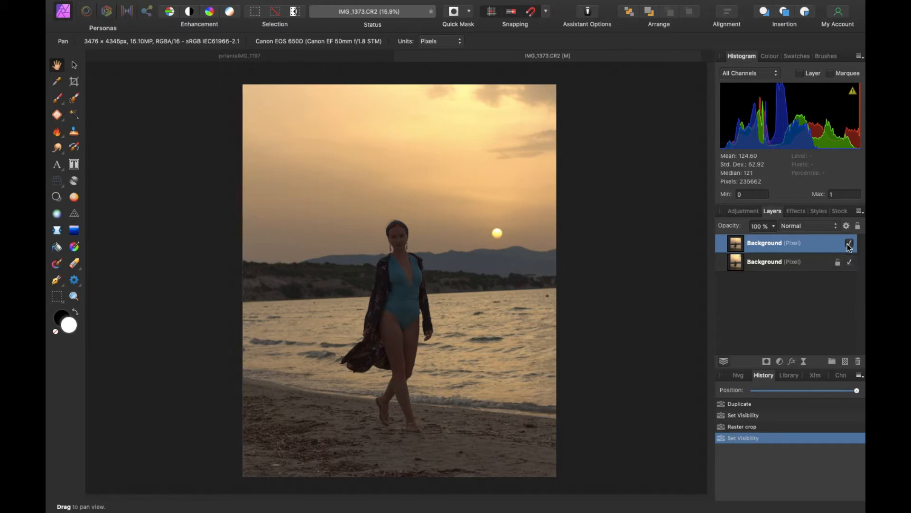
# - Try an Exposure adjustment of 0.22 on the photo and delete it
pyautogui.click(733, 212)
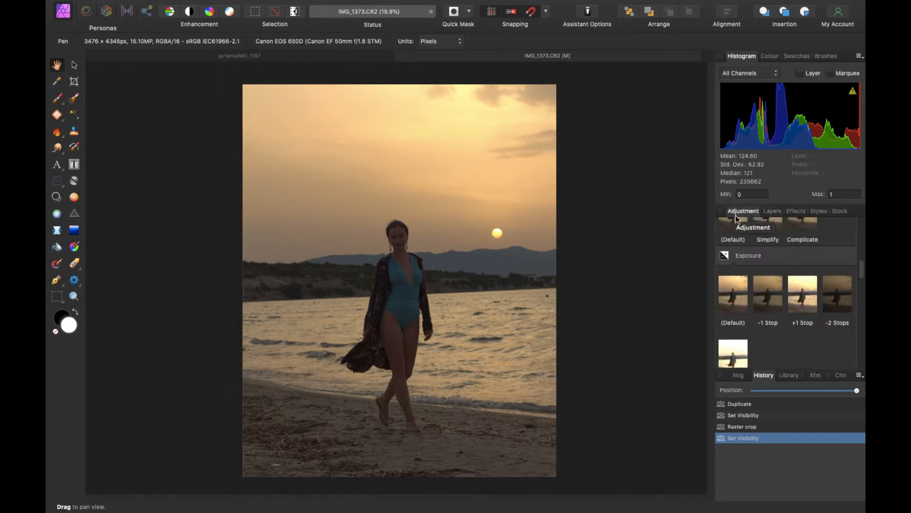
pyautogui.click(734, 292)
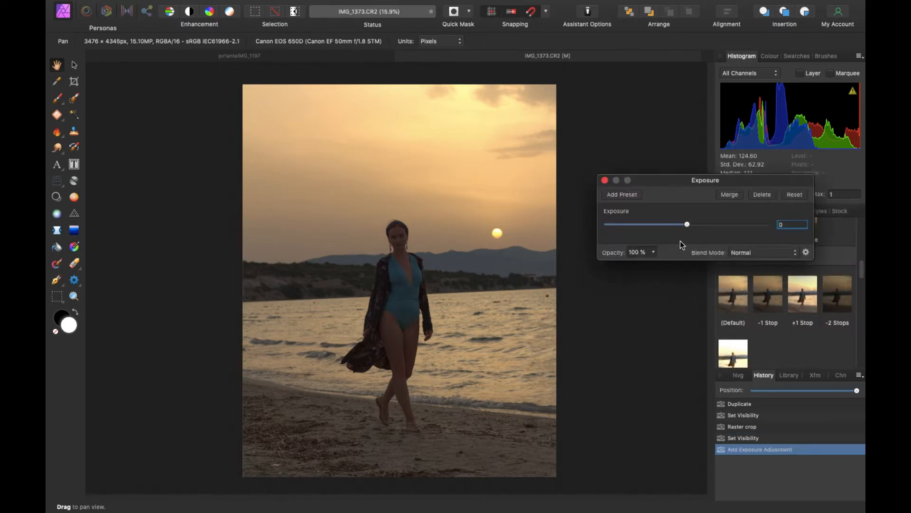
pyautogui.moveTo(688, 225); pyautogui.dragTo(690, 225)
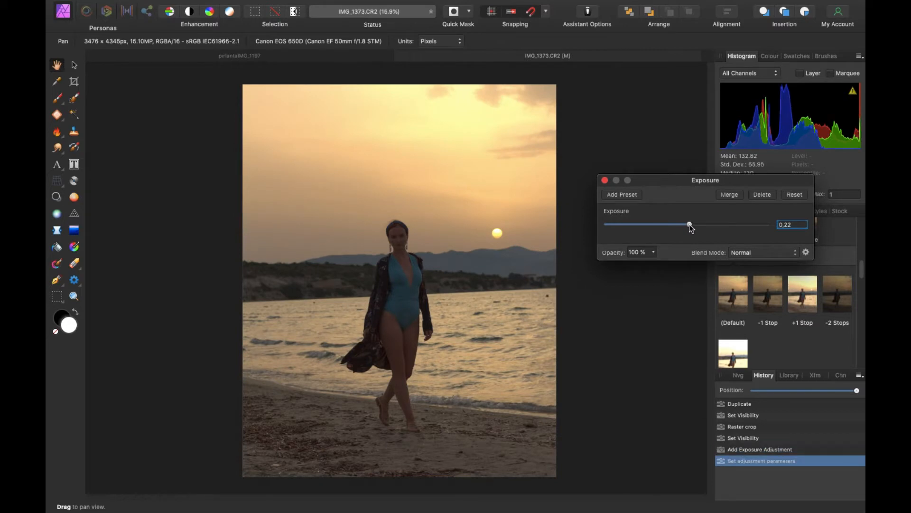
pyautogui.click(763, 194)
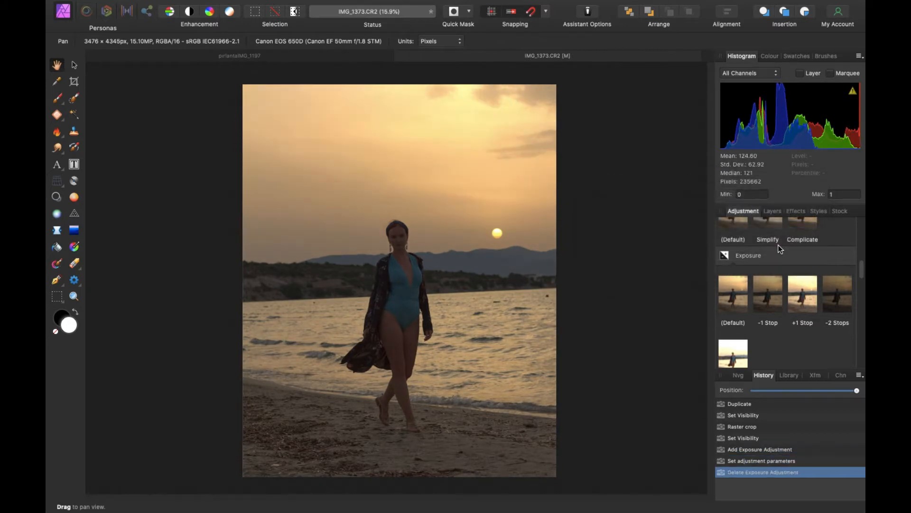
pyautogui.click(772, 211)
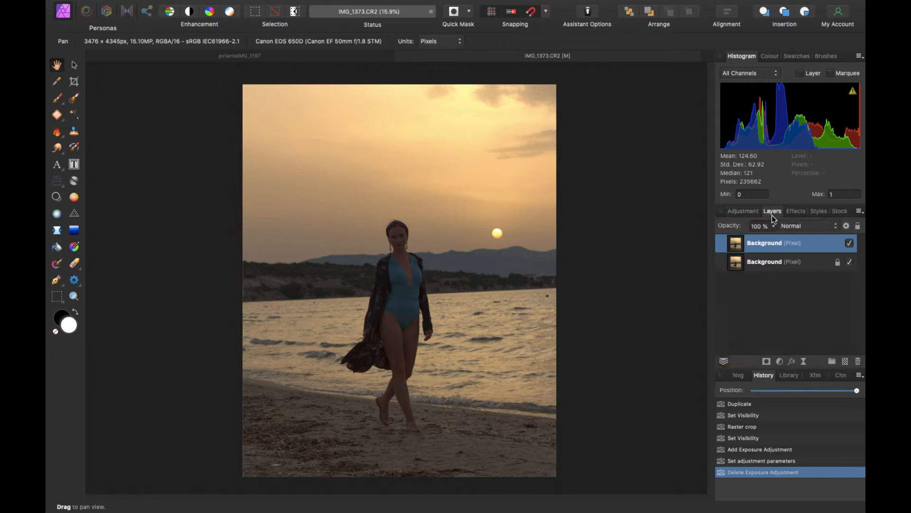
# - Add a Selective Colour adjustment and set the Yellows to Cyan -2 %, Magenta 3 % and Yellow 4 %
pyautogui.click(744, 211)
pyautogui.click(797, 251)
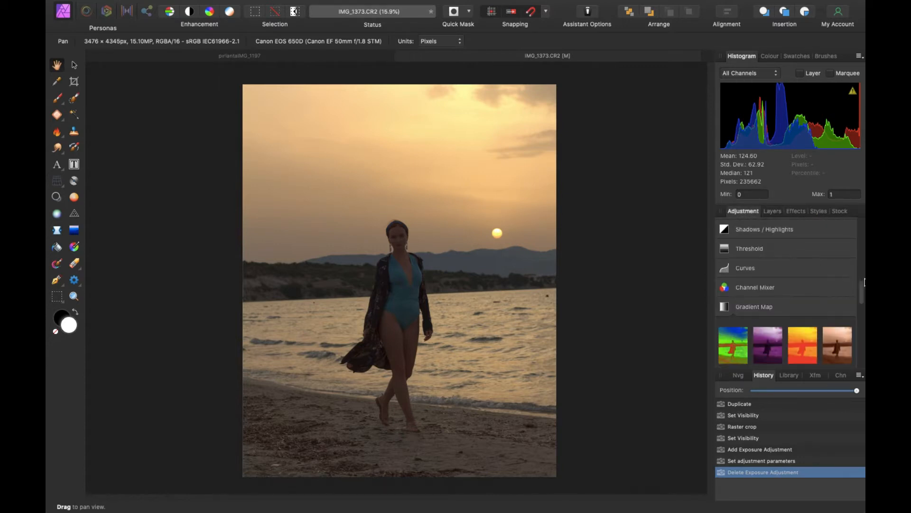
pyautogui.moveTo(864, 299); pyautogui.dragTo(865, 344)
pyautogui.click(732, 299)
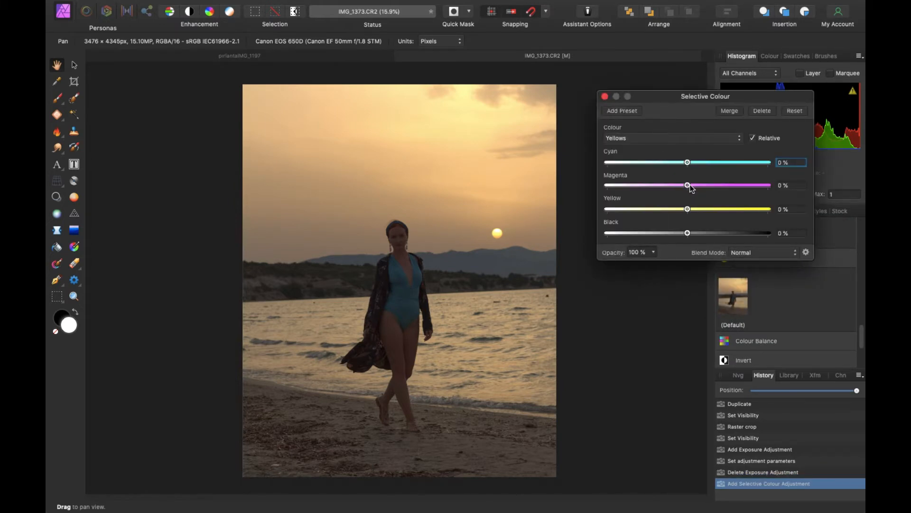
pyautogui.moveTo(688, 185); pyautogui.dragTo(690, 209)
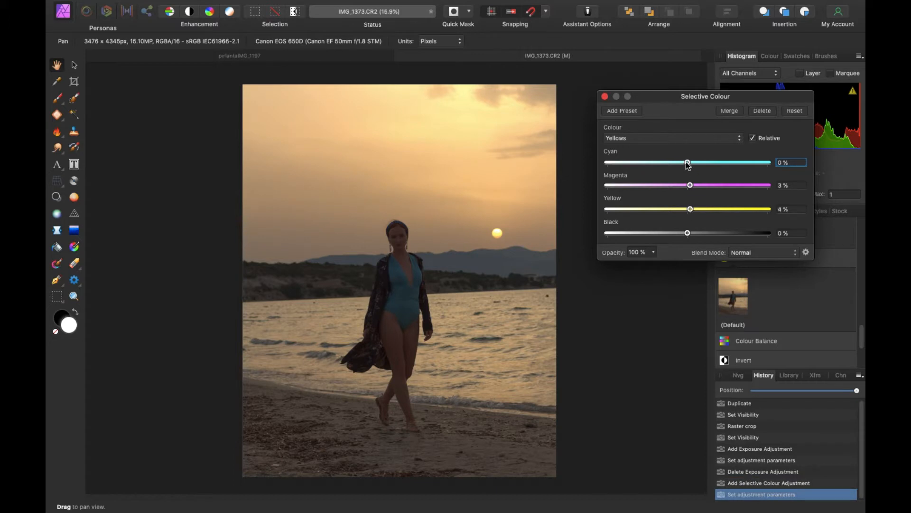
pyautogui.moveTo(688, 163); pyautogui.dragTo(685, 162)
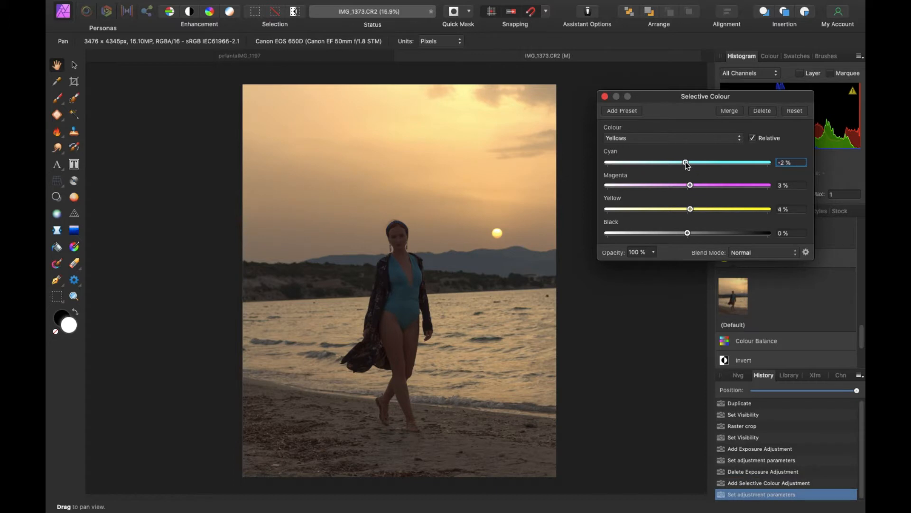
# - Set the Reds in the Selective Colour adjustment to Cyan -3 %, Magenta 4 % and Yellow 4 %
pyautogui.click(659, 142)
pyautogui.click(656, 129)
pyautogui.moveTo(689, 209); pyautogui.dragTo(685, 163)
# - Set Magenta to 4 % for the Neutrals in the Selective Colour adjustment, and toggle the adjustment layer's visibility to compare, leaving it shown
pyautogui.click(669, 138)
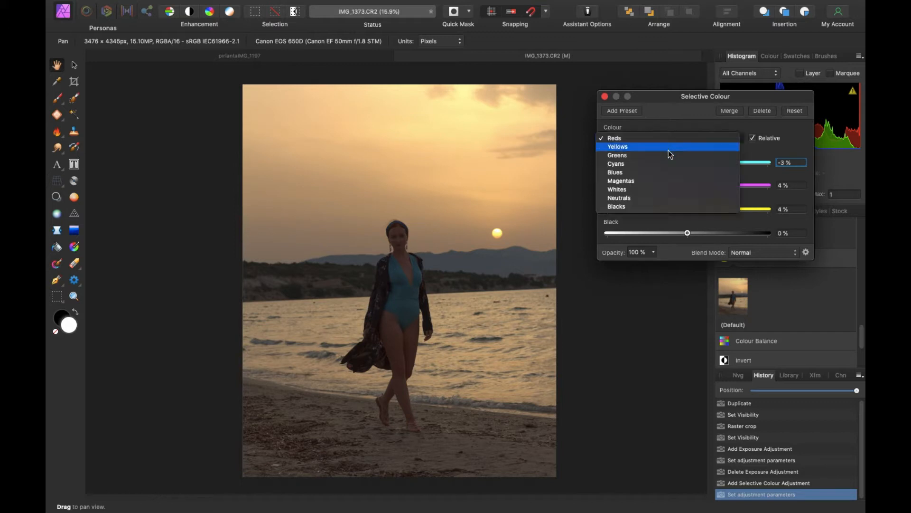
pyautogui.click(655, 197)
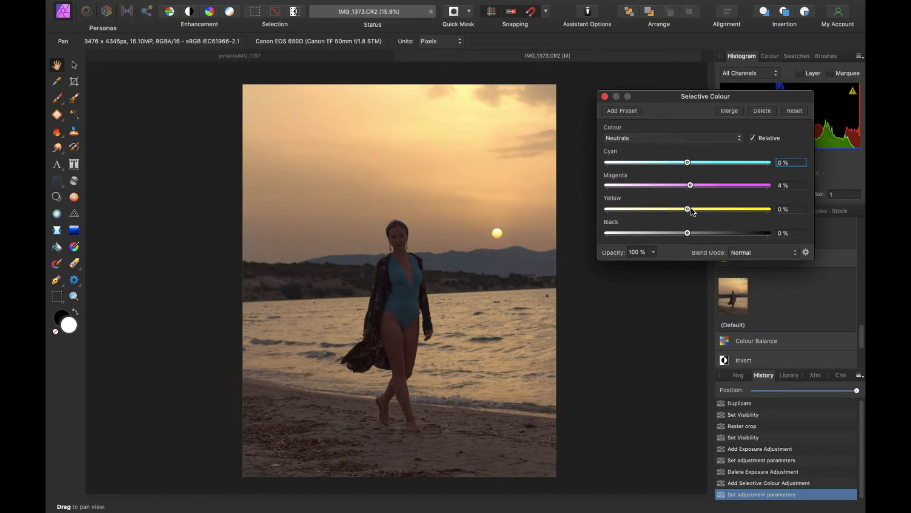
pyautogui.click(605, 97)
pyautogui.click(772, 211)
pyautogui.click(849, 243)
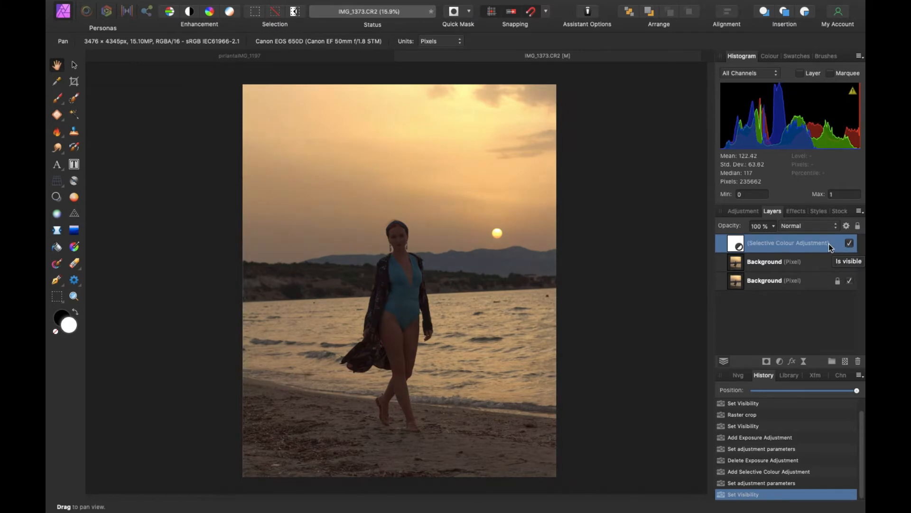
# - Add a Brightness / Contrast adjustment with Brightness at 18 % and Contrast at 2 %
pyautogui.click(744, 215)
pyautogui.scroll(-5, 768, 260)
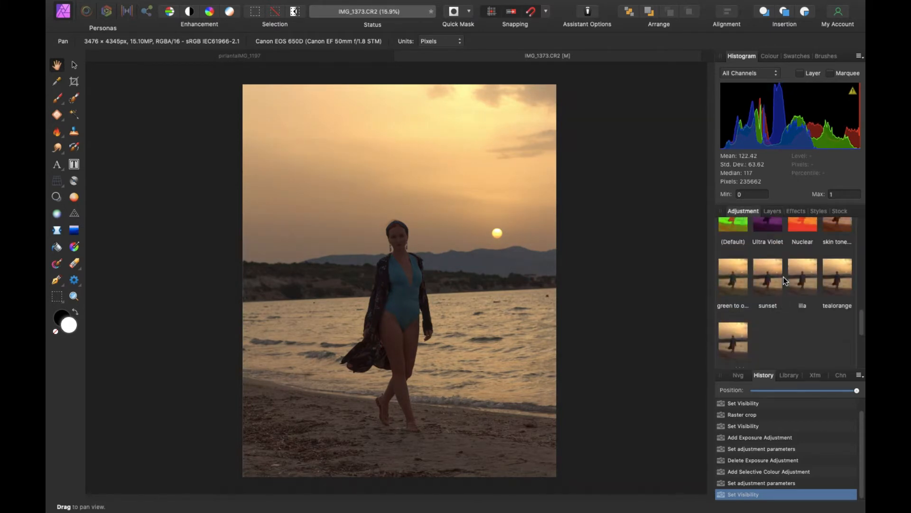
pyautogui.scroll(3, 784, 278)
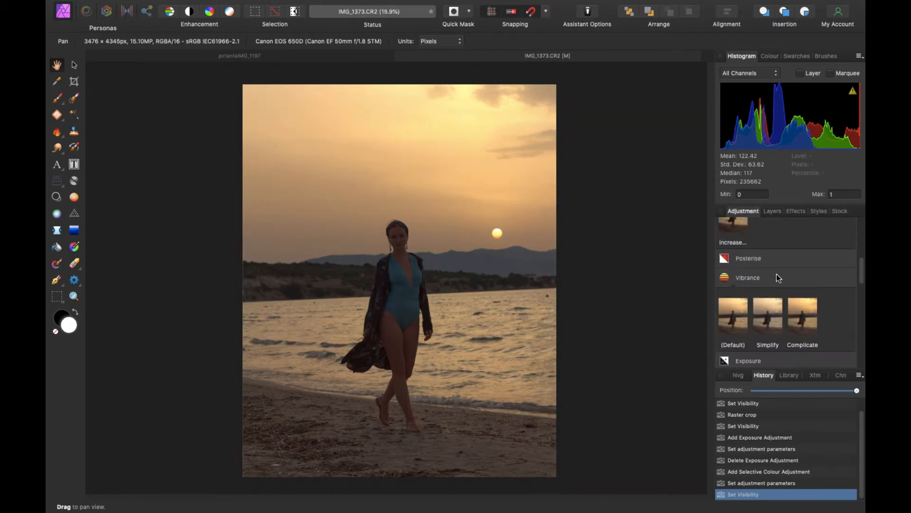
pyautogui.scroll(3, 777, 275)
pyautogui.click(740, 270)
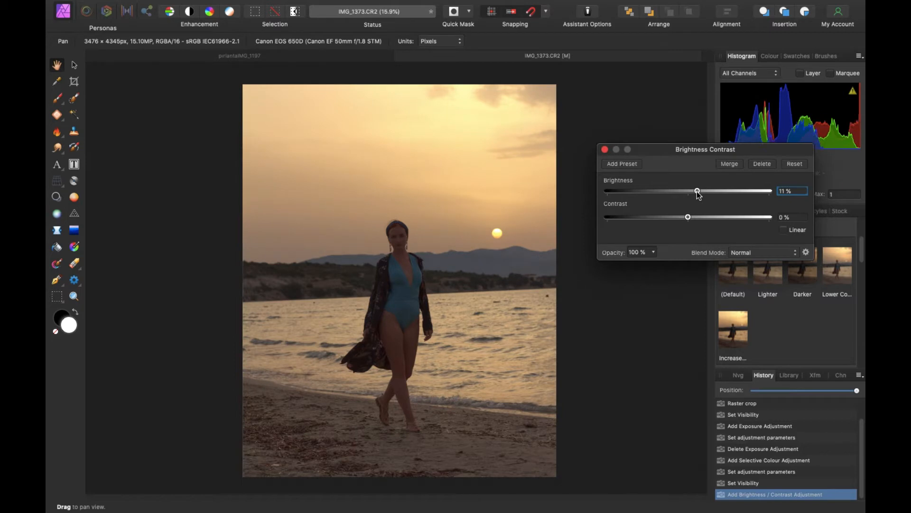
pyautogui.moveTo(697, 192); pyautogui.dragTo(697, 192)
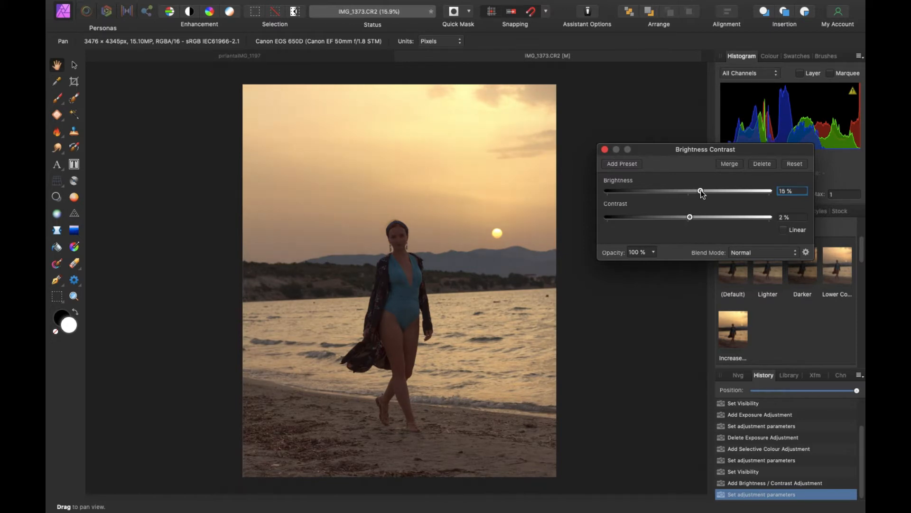
pyautogui.moveTo(703, 194); pyautogui.dragTo(703, 194)
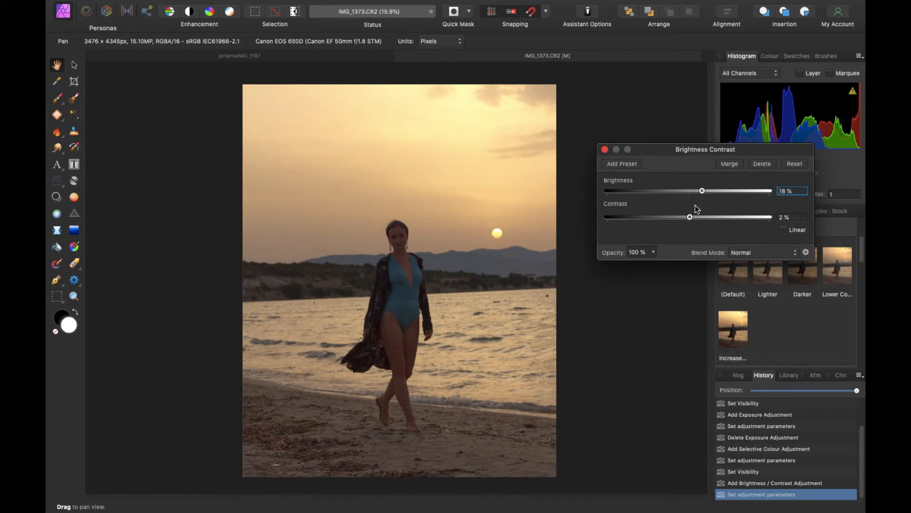
pyautogui.click(605, 150)
# - Invert the Brightness / Contrast adjustment layer's built-in mask and invert it back
pyautogui.click(775, 209)
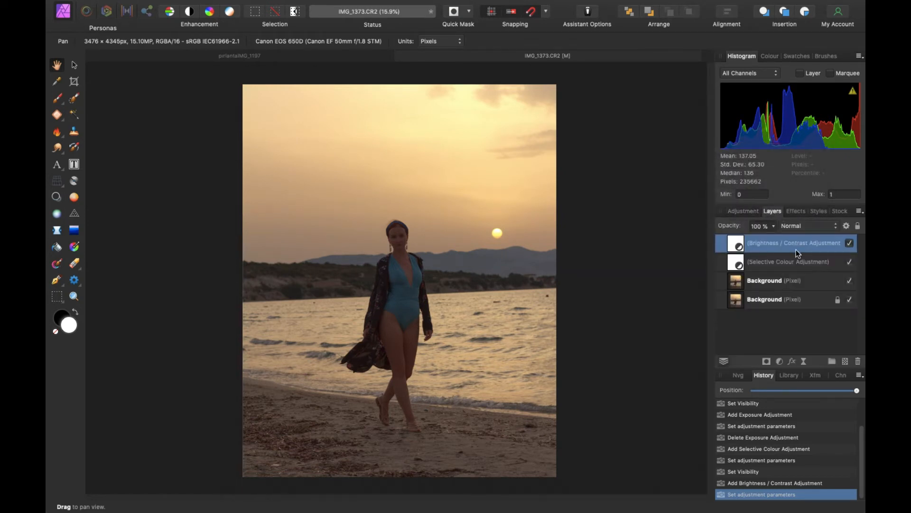
pyautogui.press('super+i')
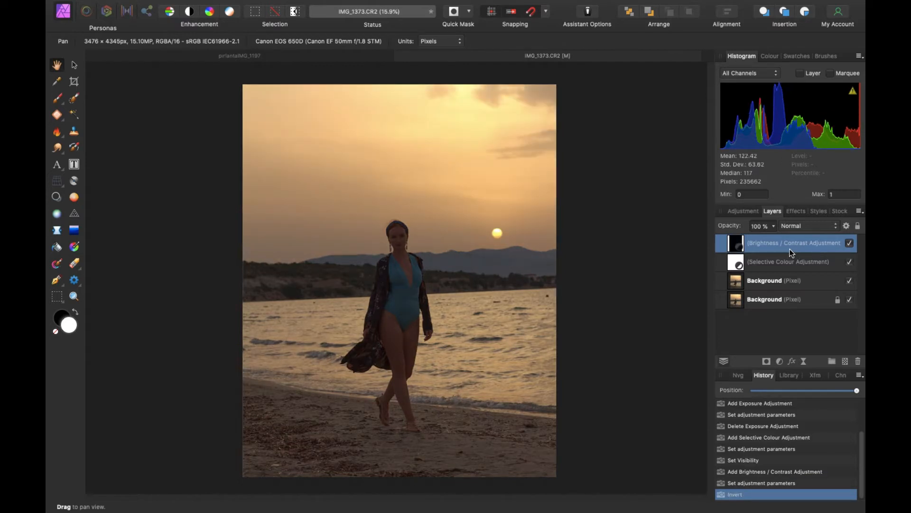
pyautogui.press('super+i')
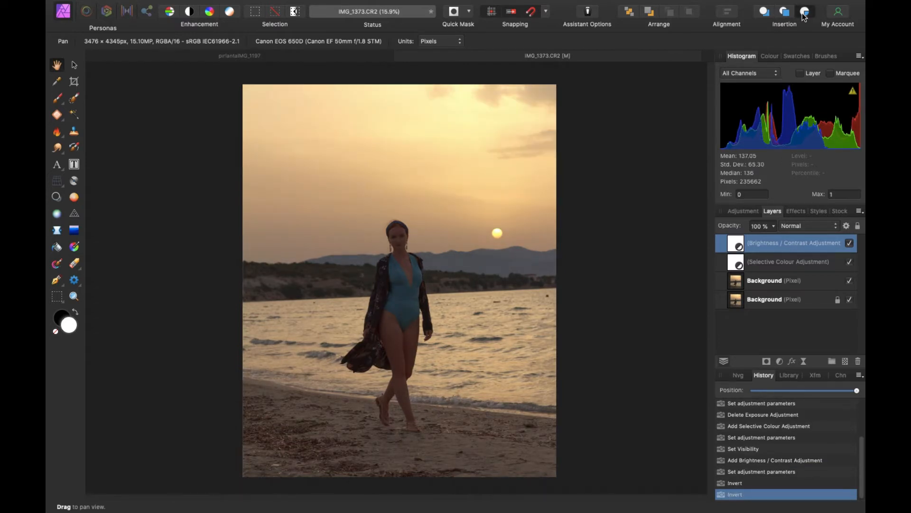
# - Add a mask layer to the Brightness / Contrast adjustment and set up a black Paint Brush 900 px wide for painting on it
pyautogui.click(766, 361)
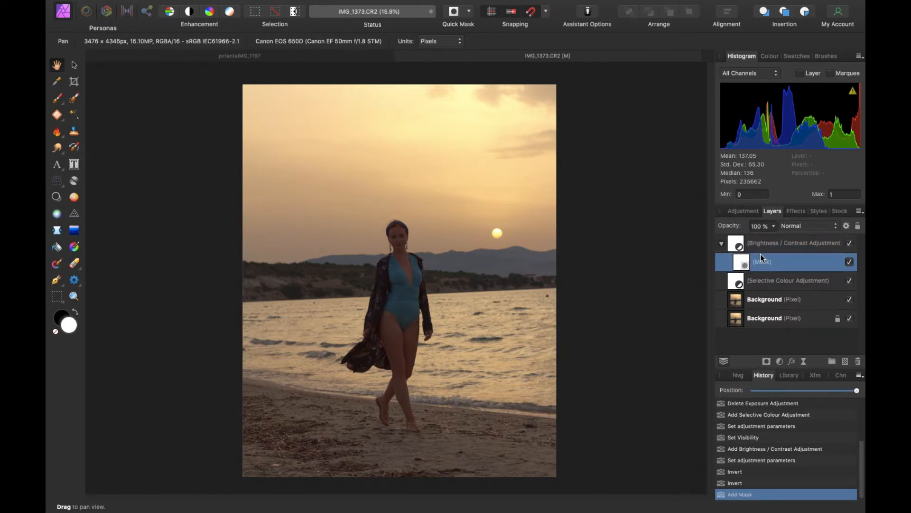
pyautogui.click(769, 56)
pyautogui.click(729, 75)
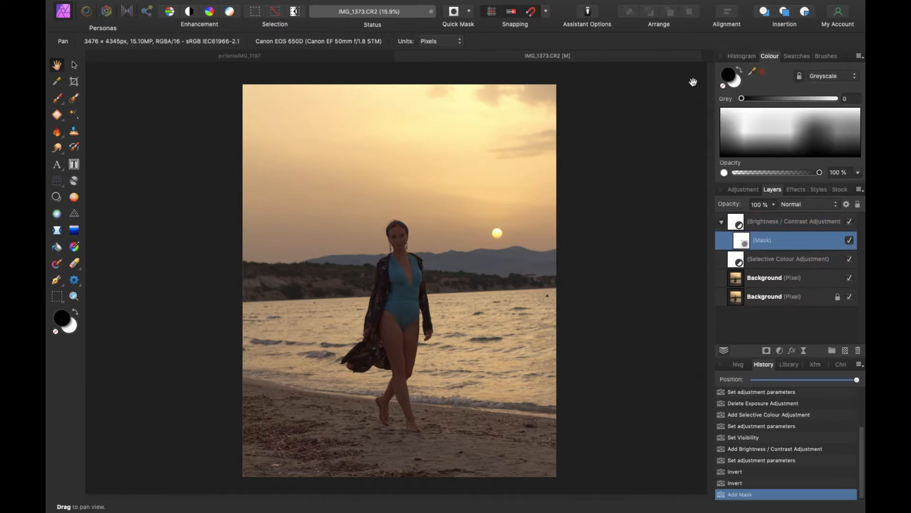
pyautogui.click(57, 98)
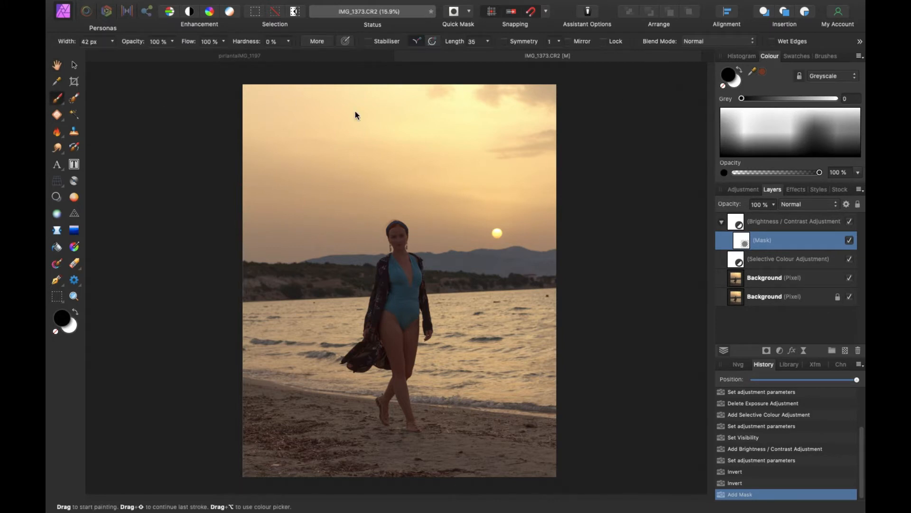
pyautogui.click(112, 43)
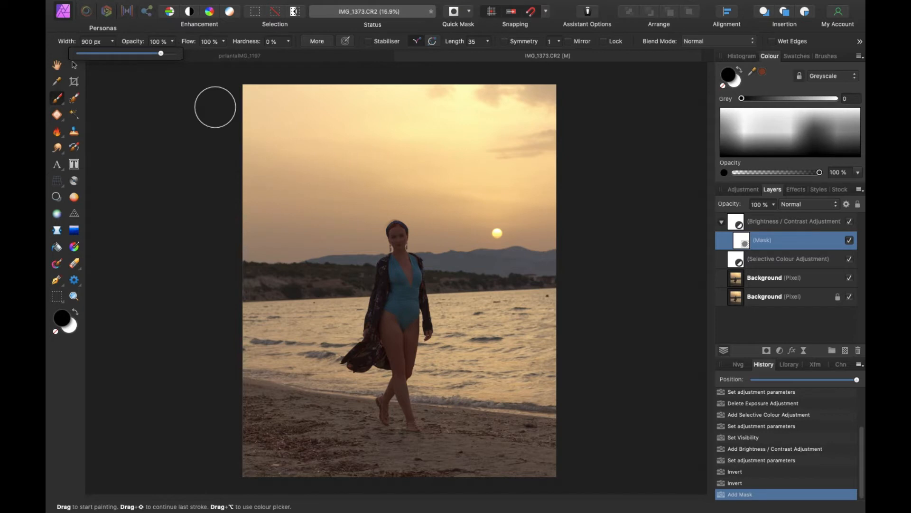
pyautogui.click(749, 243)
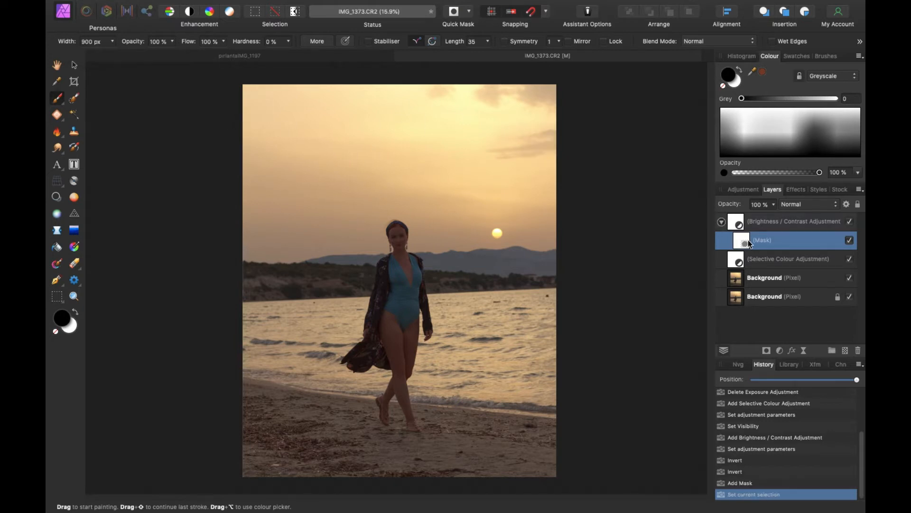
# - Paint black on the mask over the sky and background around the woman to remove the brightening there
pyautogui.click(314, 190)
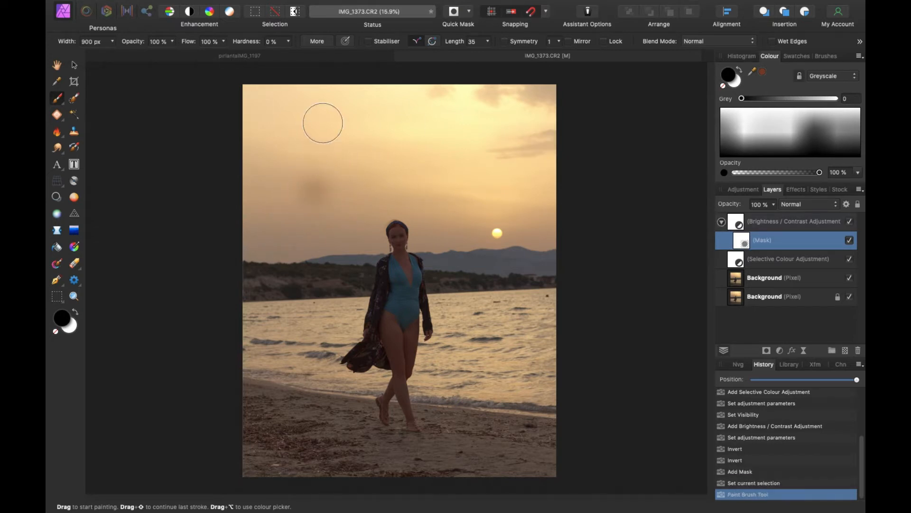
pyautogui.moveTo(255, 123)
pyautogui.mouseDown()
pyautogui.moveTo(279, 118)
pyautogui.moveTo(312, 184)
pyautogui.moveTo(292, 241)
pyautogui.moveTo(317, 197)
pyautogui.moveTo(334, 115)
pyautogui.mouseUp()
pyautogui.moveTo(354, 186)
pyautogui.mouseDown()
pyautogui.moveTo(342, 234)
pyautogui.moveTo(371, 244)
pyautogui.moveTo(357, 206)
pyautogui.moveTo(413, 148)
pyautogui.moveTo(372, 209)
pyautogui.moveTo(399, 183)
pyautogui.moveTo(476, 163)
pyautogui.moveTo(459, 171)
pyautogui.moveTo(403, 142)
pyautogui.moveTo(383, 112)
pyautogui.moveTo(447, 105)
pyautogui.moveTo(492, 169)
pyautogui.moveTo(540, 190)
pyautogui.moveTo(518, 180)
pyautogui.moveTo(491, 204)
pyautogui.moveTo(453, 180)
pyautogui.moveTo(437, 194)
pyautogui.moveTo(420, 189)
pyautogui.moveTo(466, 314)
pyautogui.moveTo(513, 300)
pyautogui.moveTo(544, 237)
pyautogui.moveTo(541, 271)
pyautogui.moveTo(481, 211)
pyautogui.moveTo(438, 197)
pyautogui.moveTo(380, 202)
pyautogui.moveTo(419, 206)
pyautogui.moveTo(467, 245)
pyautogui.mouseUp()
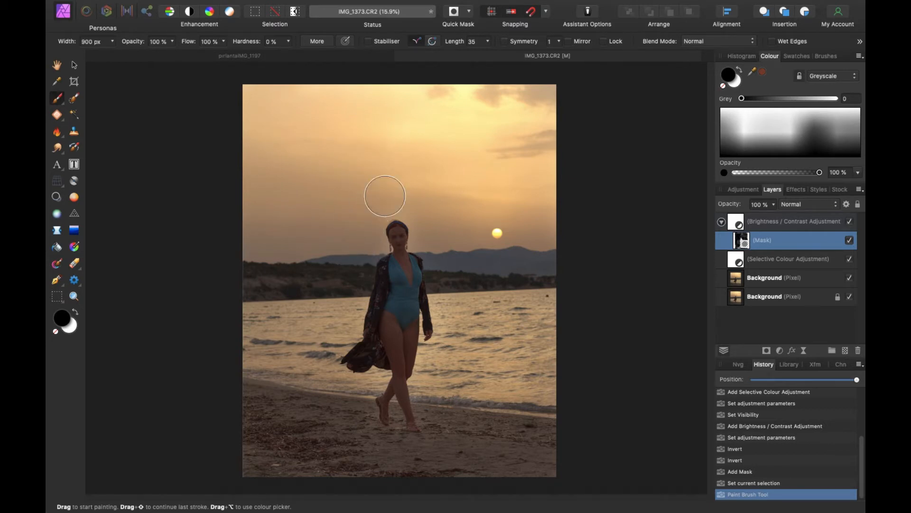
pyautogui.click(464, 193)
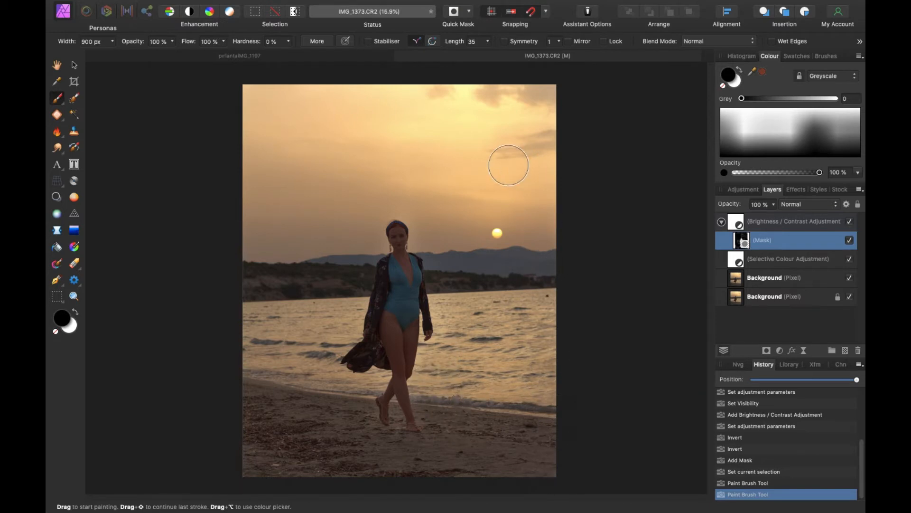
pyautogui.moveTo(507, 163); pyautogui.dragTo(498, 171)
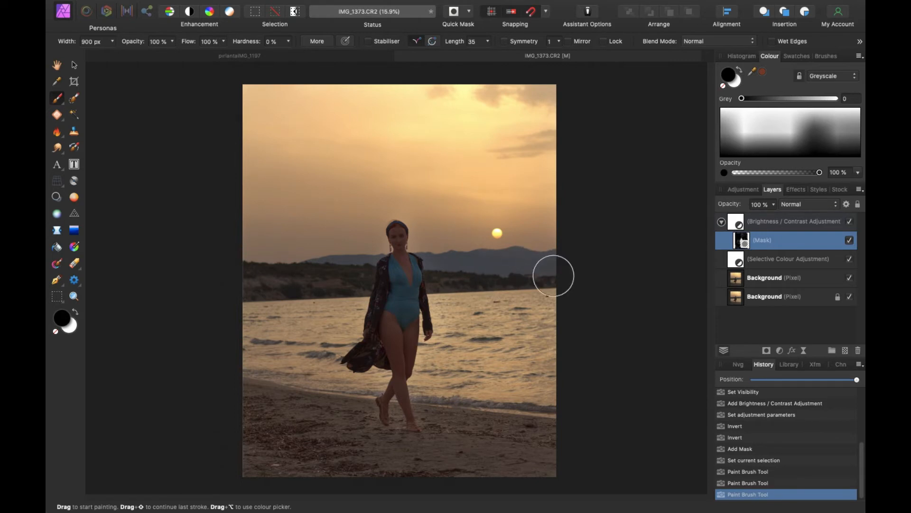
# - Continue painting black on the Brightness / Contrast mask over the water, shoreline and sky close around the woman
pyautogui.click(849, 222)
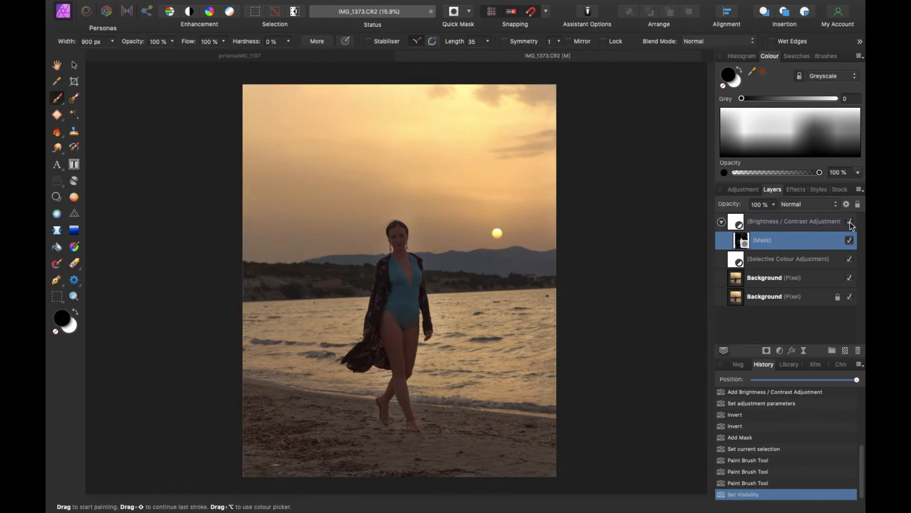
pyautogui.moveTo(453, 352); pyautogui.dragTo(439, 366)
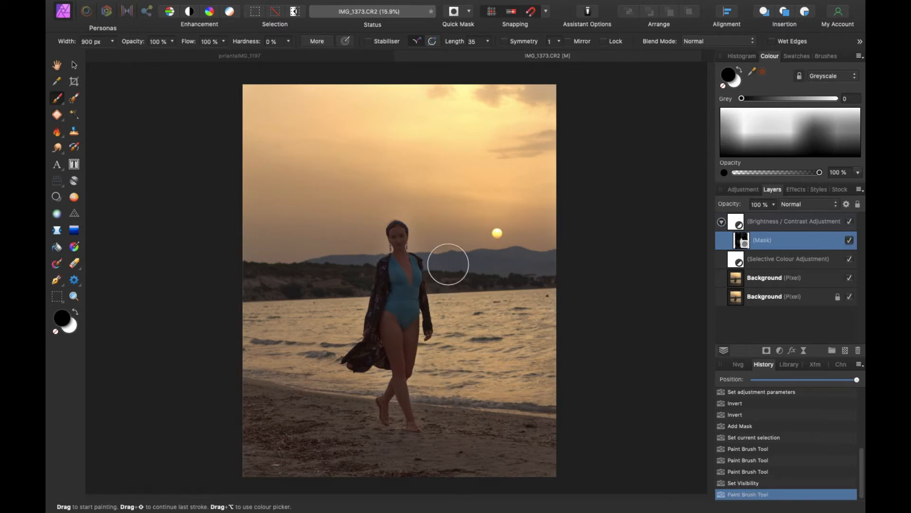
pyautogui.moveTo(362, 279); pyautogui.dragTo(350, 315)
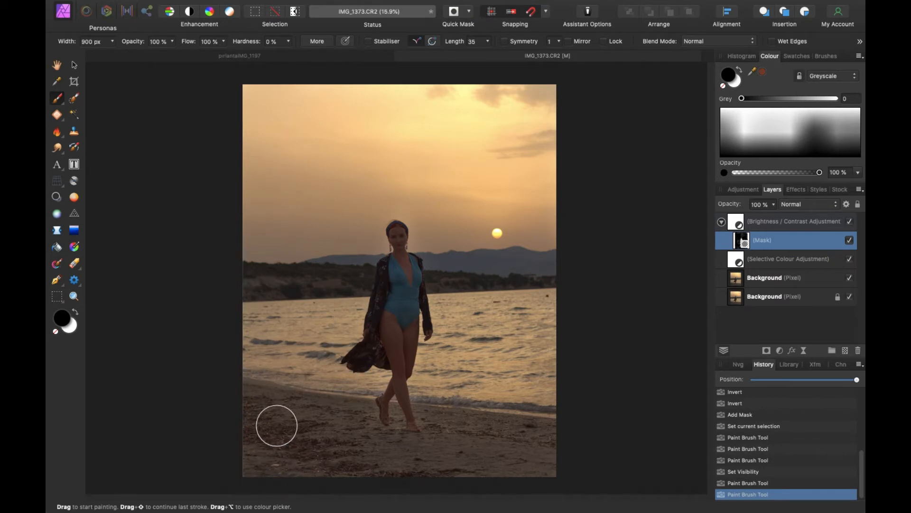
pyautogui.moveTo(300, 374); pyautogui.dragTo(342, 372)
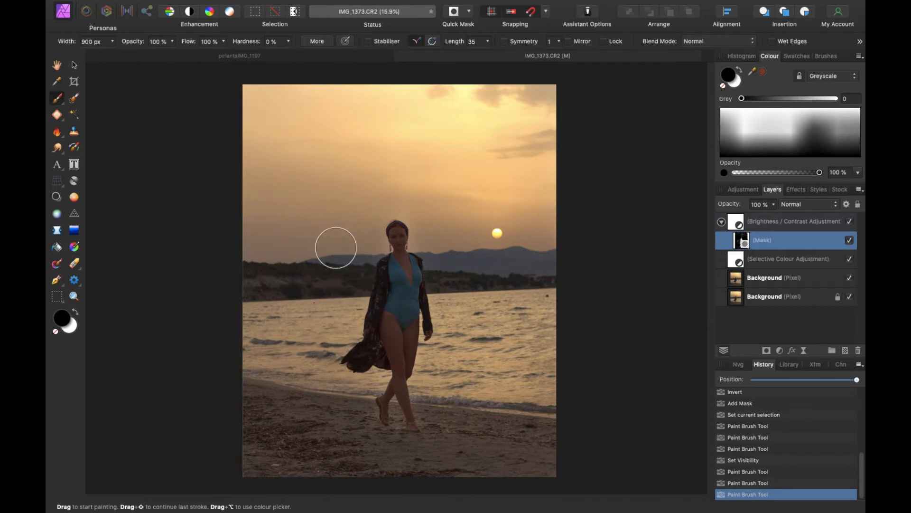
pyautogui.moveTo(373, 126); pyautogui.dragTo(473, 135)
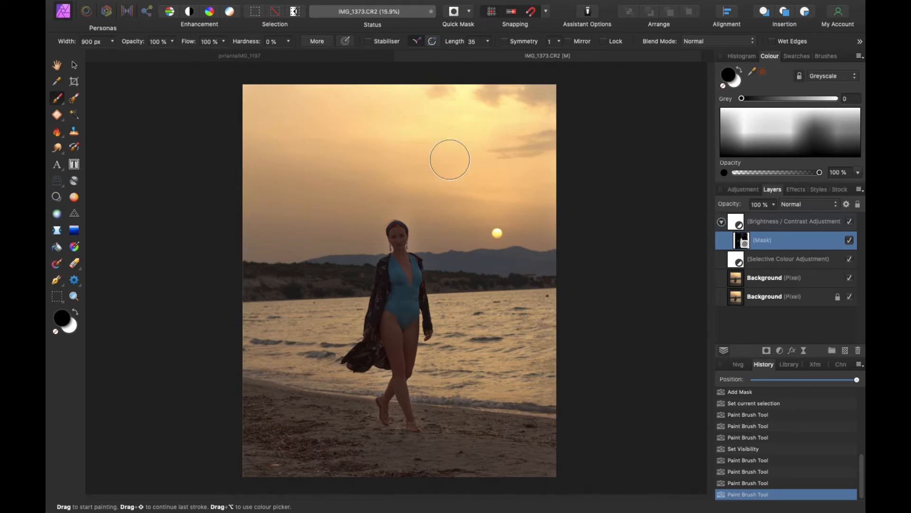
pyautogui.moveTo(462, 218); pyautogui.dragTo(432, 217)
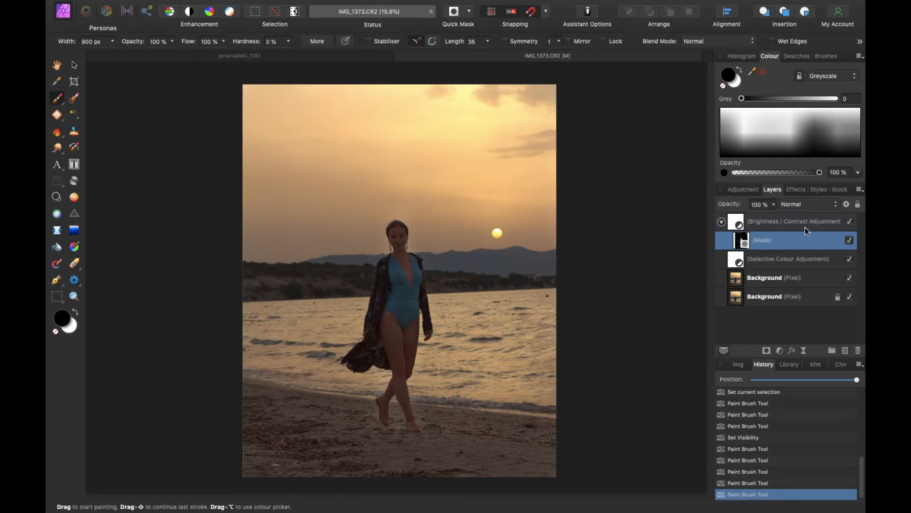
# - Touch up the mask in black over the hillside, upper-right sky and foreground sand, comparing the image with the adjustment off and on
pyautogui.click(849, 223)
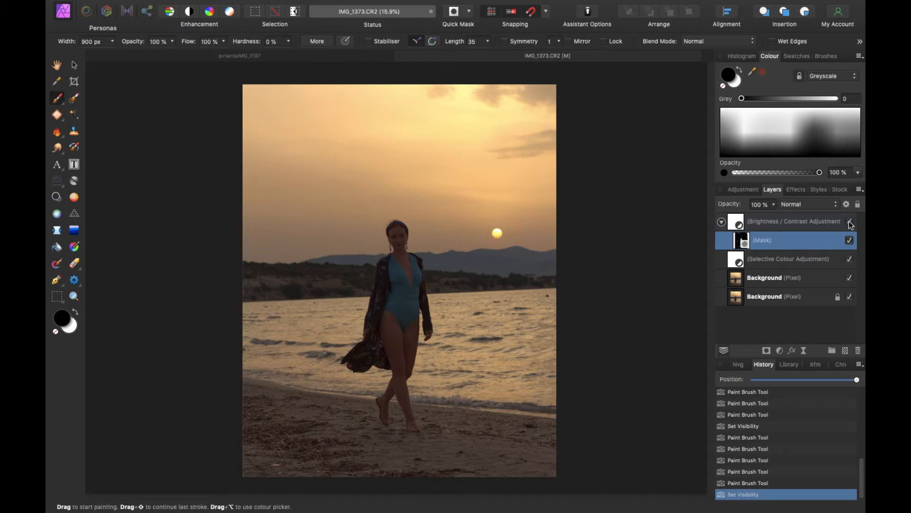
pyautogui.click(299, 285)
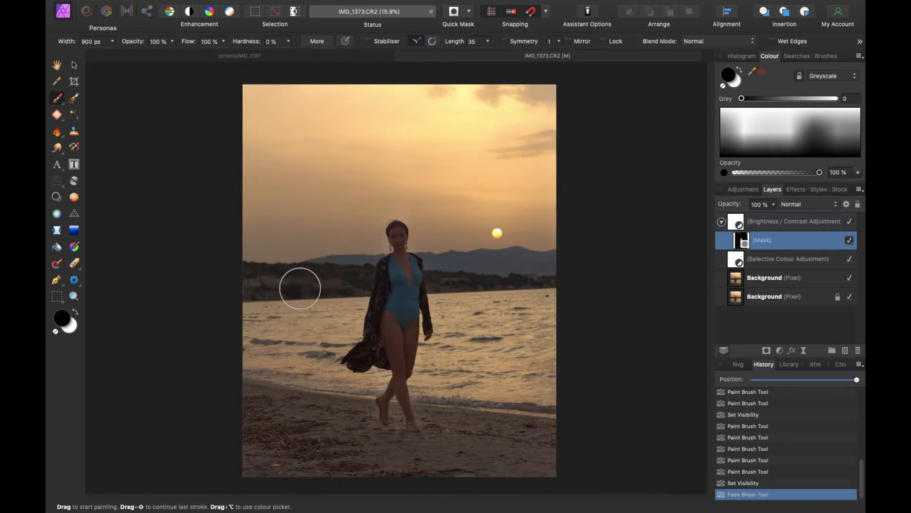
pyautogui.click(850, 222)
pyautogui.click(851, 221)
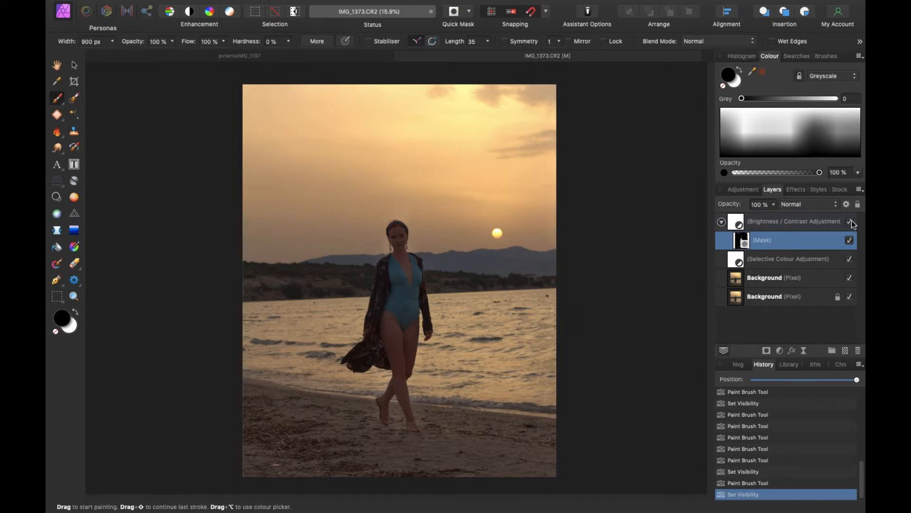
pyautogui.moveTo(467, 161); pyautogui.dragTo(515, 91)
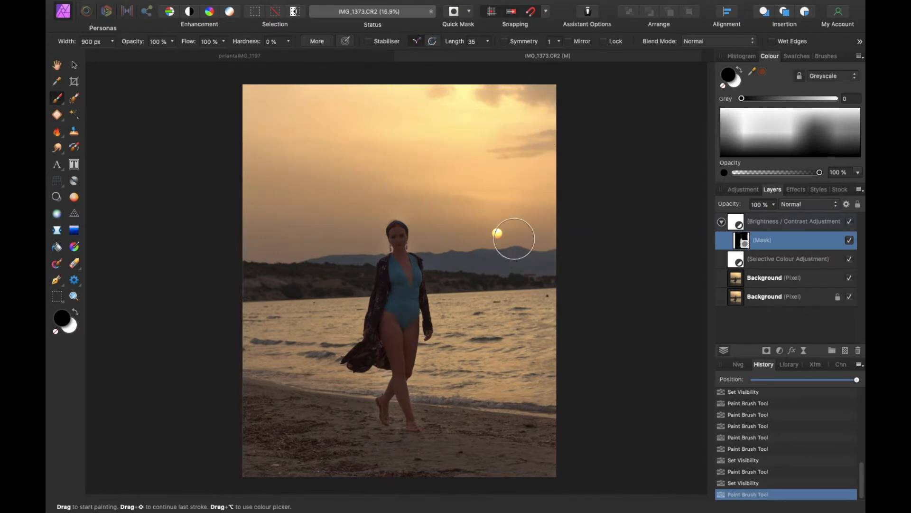
pyautogui.moveTo(442, 401)
pyautogui.mouseDown()
pyautogui.moveTo(452, 438)
pyautogui.moveTo(393, 427)
pyautogui.moveTo(375, 448)
pyautogui.moveTo(398, 443)
pyautogui.moveTo(422, 476)
pyautogui.mouseUp()
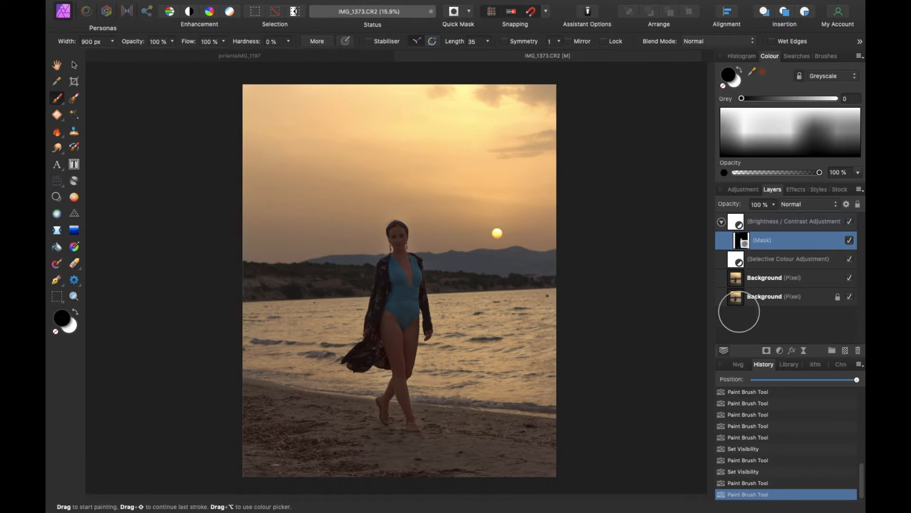
pyautogui.click(850, 222)
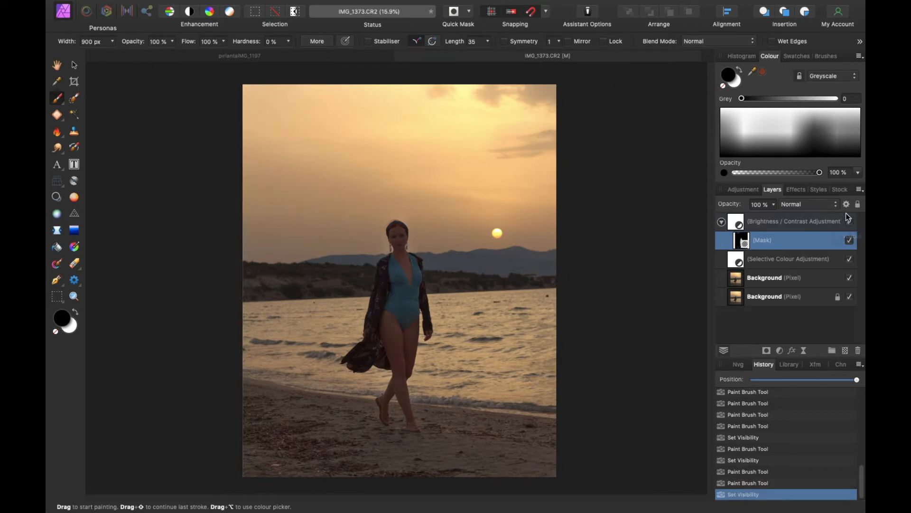
# - Collapse the Brightness / Contrast adjustment layer and try a Shadows / Highlights adjustment above it
pyautogui.click(729, 229)
pyautogui.click(722, 221)
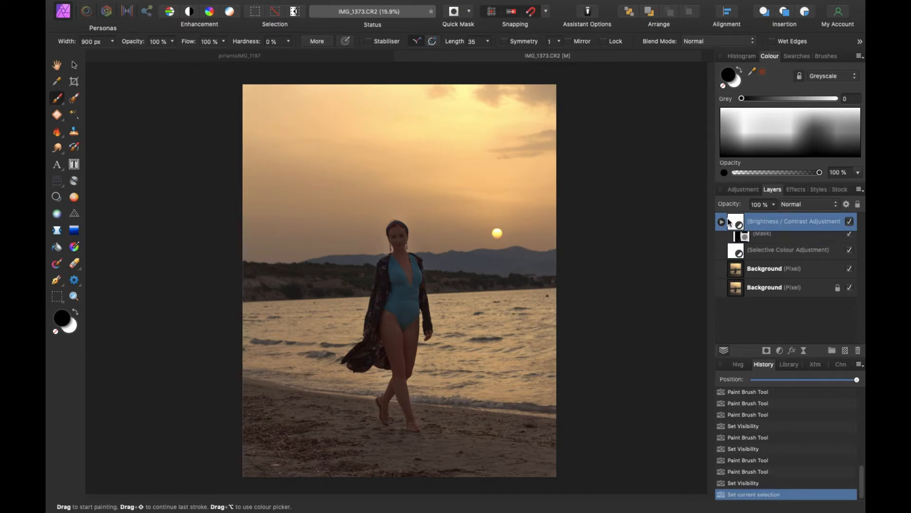
pyautogui.click(744, 190)
pyautogui.click(777, 209)
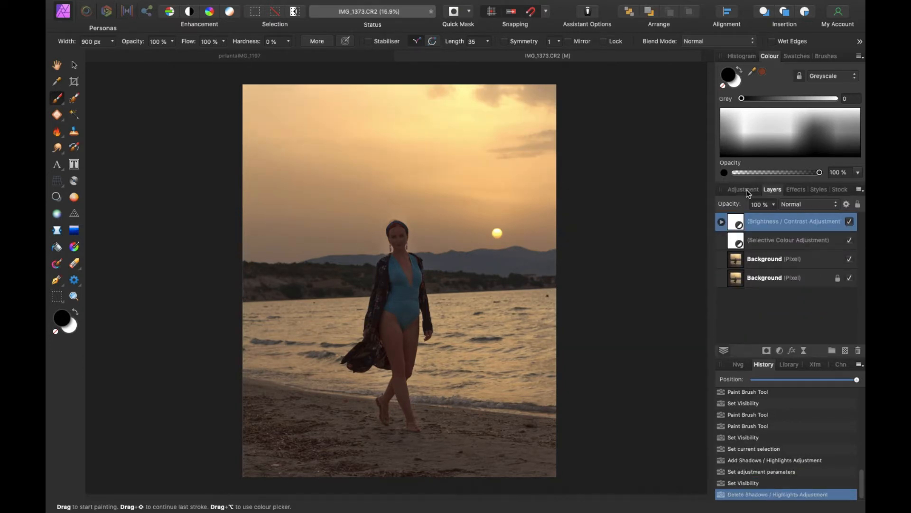
# - Add an Exposure adjustment of 0,255 above the Brightness / Contrast layer and compare the image with it off and on
pyautogui.click(746, 190)
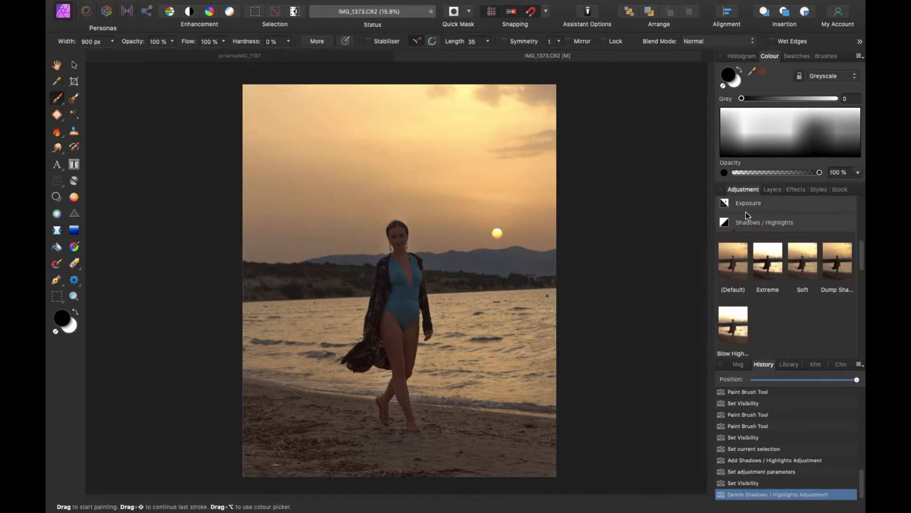
pyautogui.click(746, 210)
pyautogui.click(733, 243)
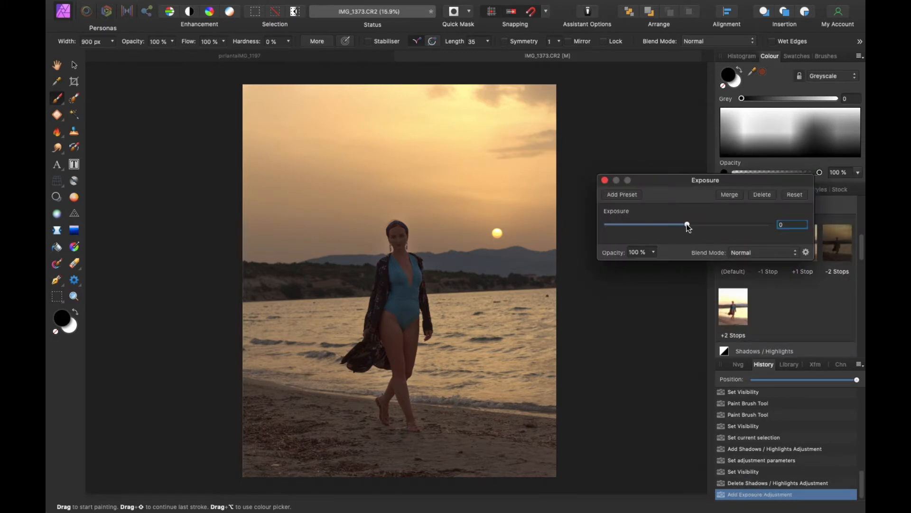
pyautogui.moveTo(683, 225); pyautogui.dragTo(689, 225)
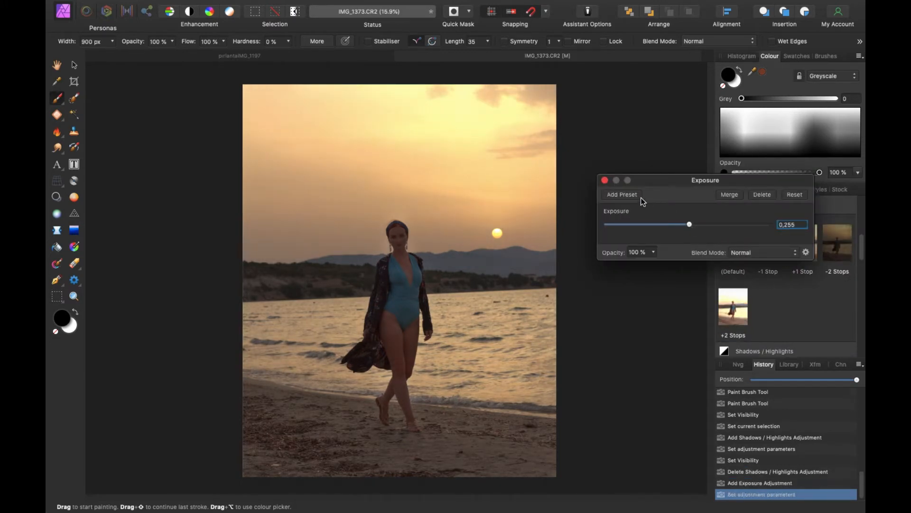
pyautogui.click(605, 180)
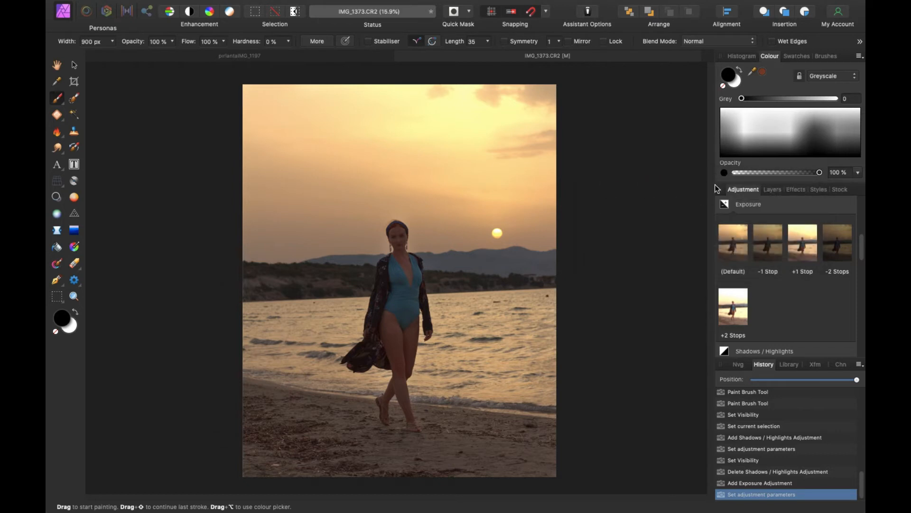
pyautogui.click(772, 189)
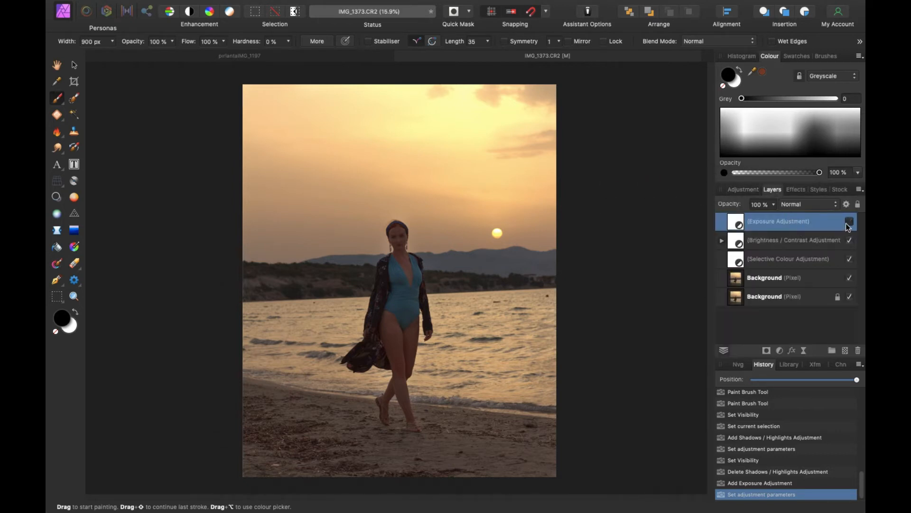
pyautogui.click(849, 222)
pyautogui.click(850, 222)
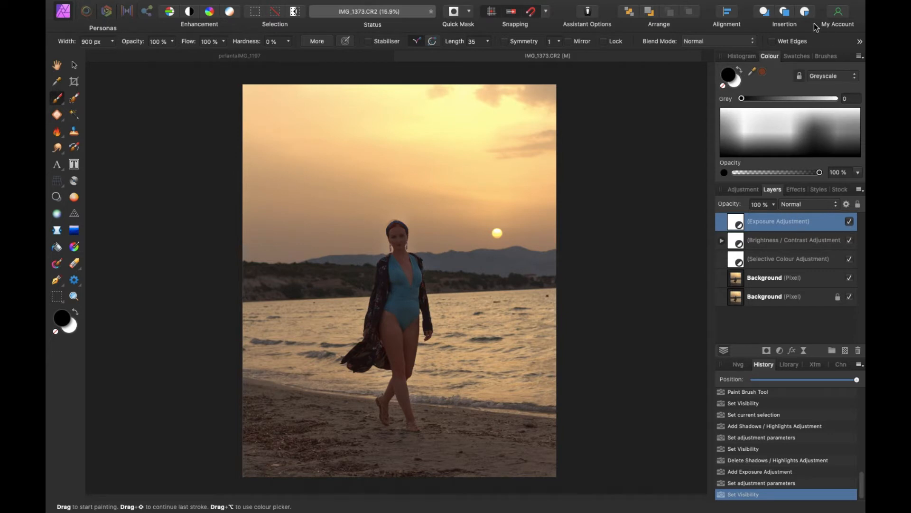
# - Add a mask layer to the Exposure adjustment and paint black over the upper-left sky with a 4072 px brush
pyautogui.click(763, 351)
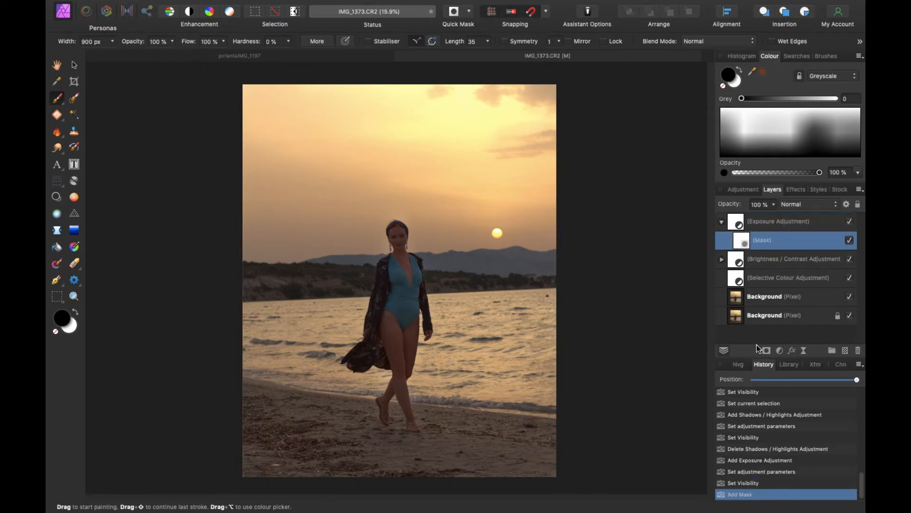
pyautogui.click(740, 240)
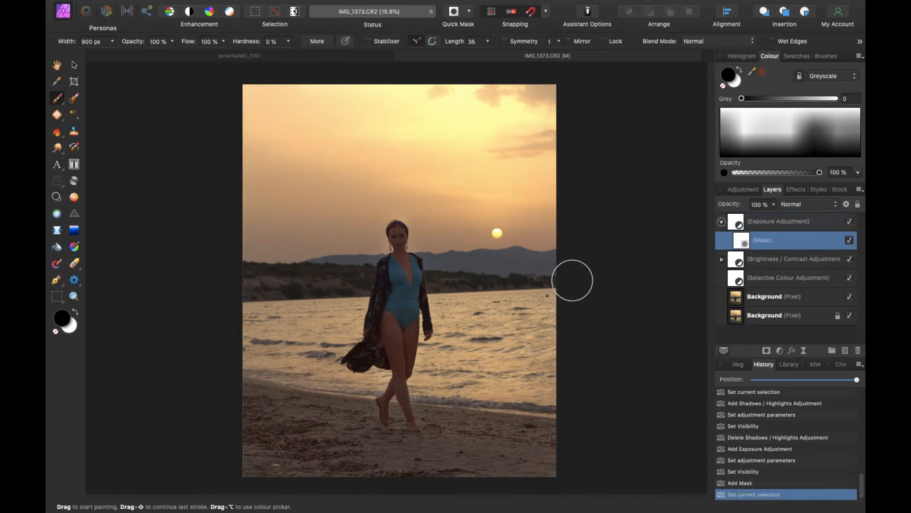
pyautogui.click(112, 41)
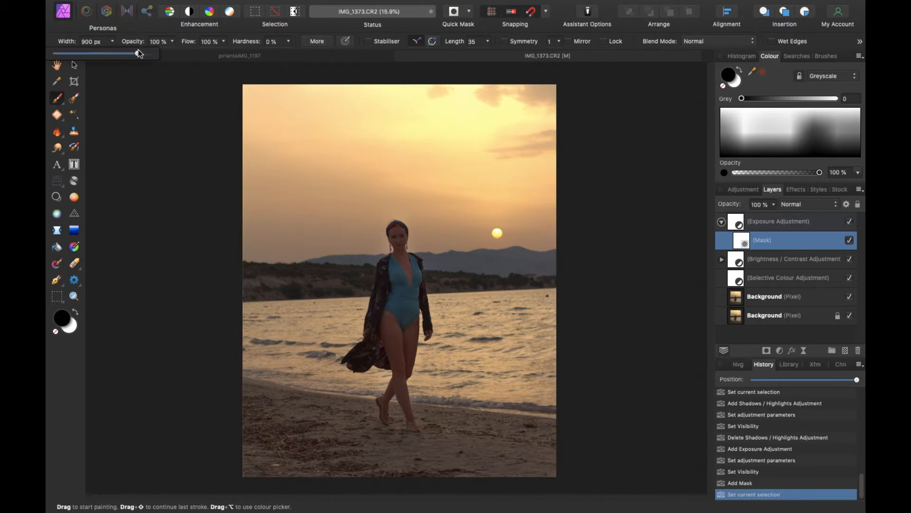
pyautogui.moveTo(139, 52); pyautogui.dragTo(149, 53)
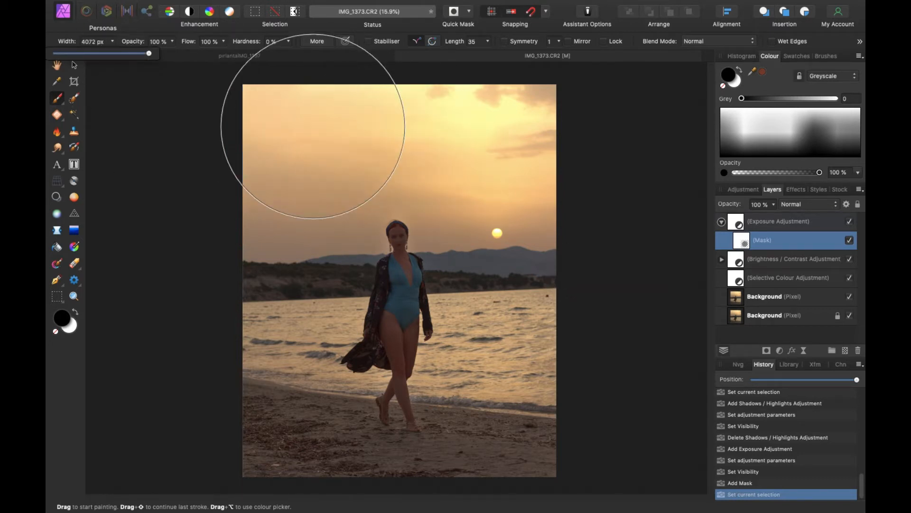
pyautogui.moveTo(299, 173)
pyautogui.mouseDown()
pyautogui.moveTo(279, 180)
pyautogui.moveTo(264, 168)
pyautogui.mouseUp()
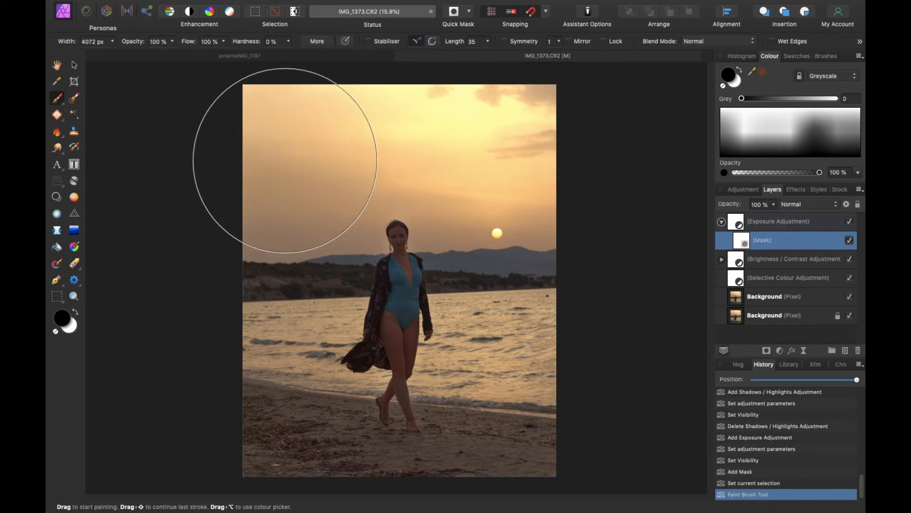
# - Reduce the brush width to 3200 px and paint black on the Exposure mask over the remaining sky and the foreground beach
pyautogui.click(113, 42)
pyautogui.click(145, 54)
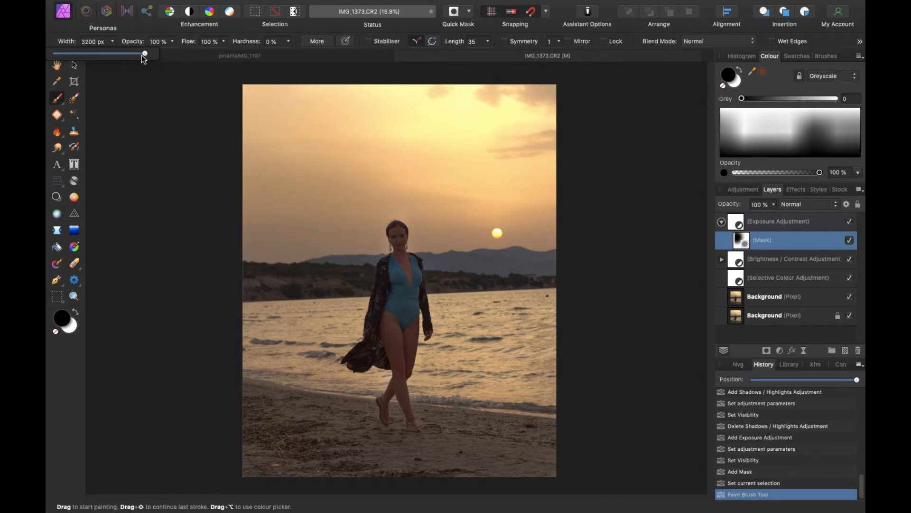
pyautogui.moveTo(276, 183); pyautogui.dragTo(260, 182)
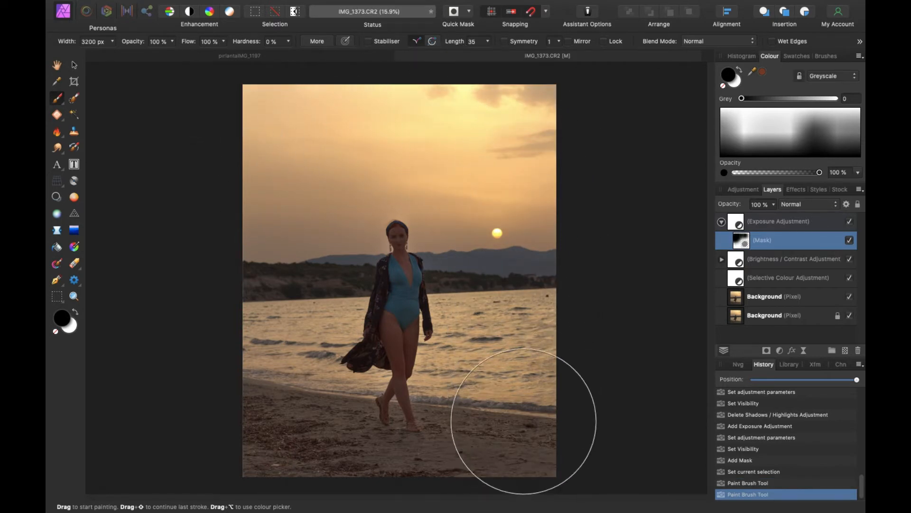
pyautogui.moveTo(492, 439); pyautogui.dragTo(278, 418)
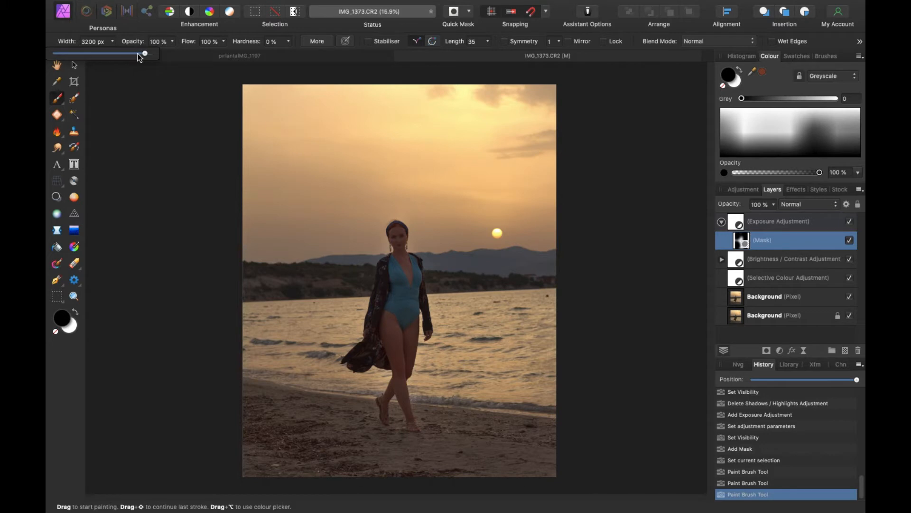
# - Paint black on the Exposure mask over the background nearer the woman with a 900 px brush and compare the adjustment off and on
pyautogui.click(138, 53)
pyautogui.click(338, 286)
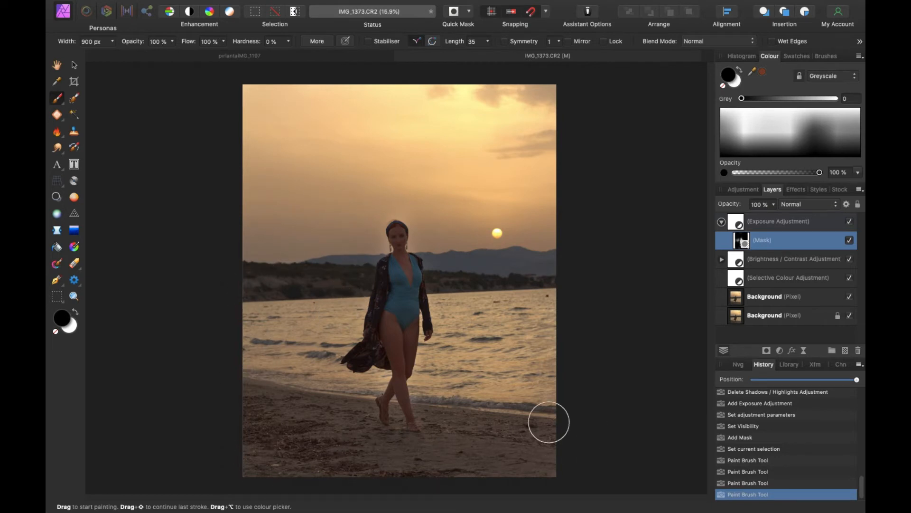
pyautogui.moveTo(261, 226); pyautogui.dragTo(319, 189)
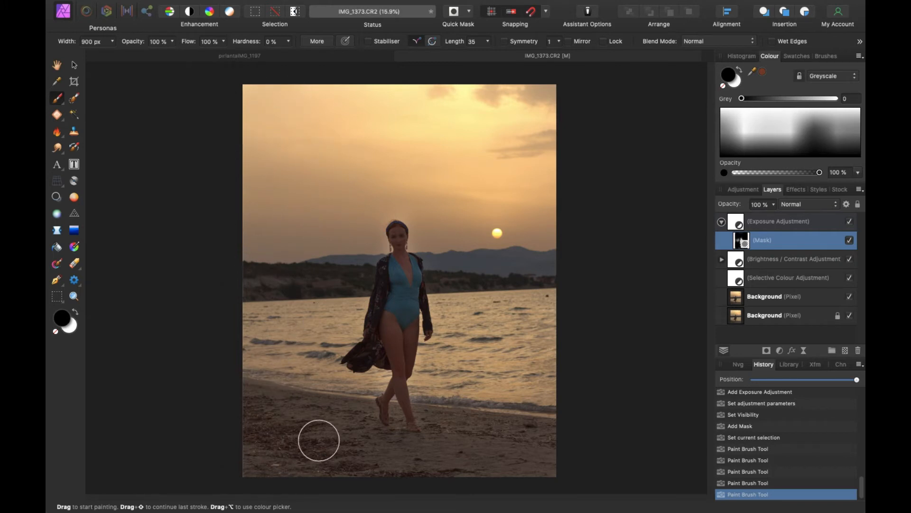
pyautogui.click(851, 221)
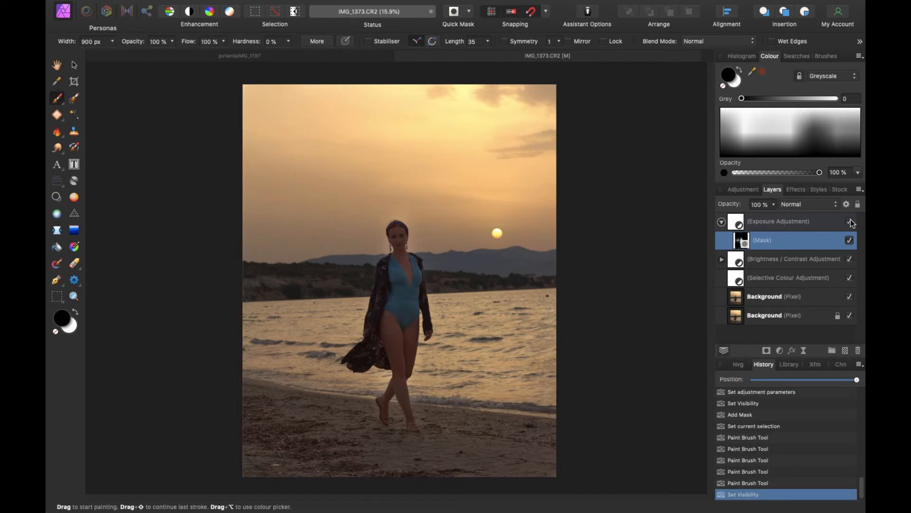
# - Collapse the Exposure layer and compare the Exposure, Brightness / Contrast and Selective Colour adjustments together, off and on
pyautogui.click(774, 226)
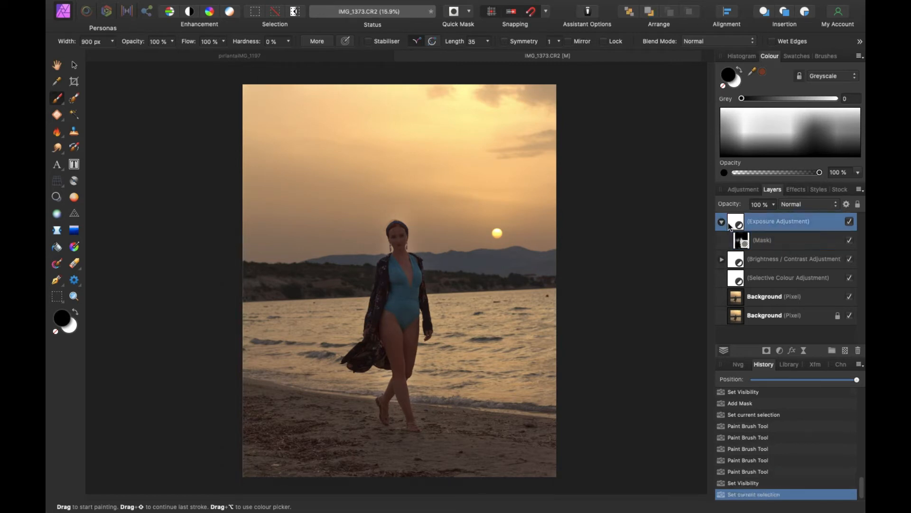
pyautogui.click(722, 222)
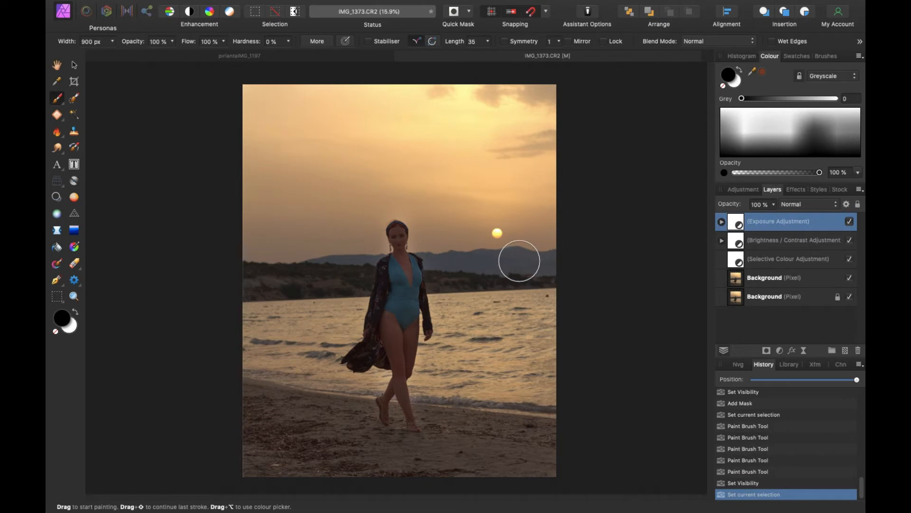
pyautogui.scroll(-1, 587, 268)
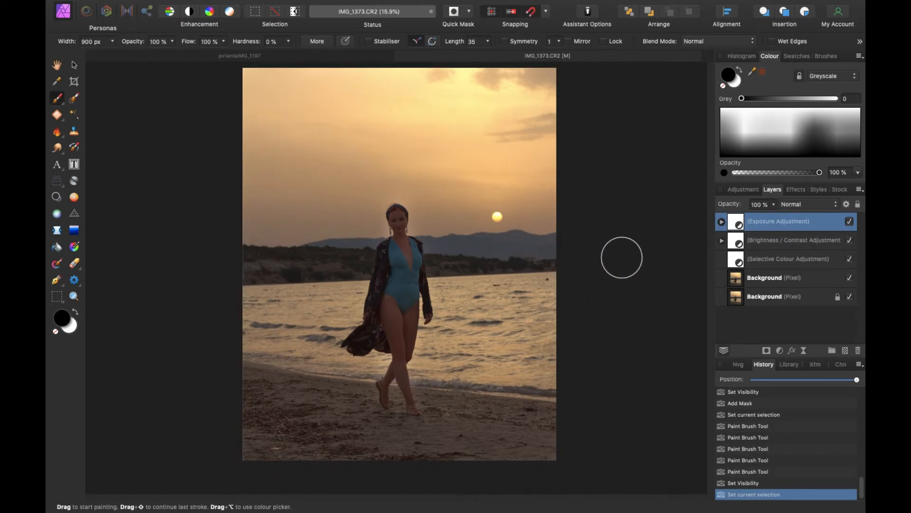
pyautogui.keyDown('shift'); pyautogui.click(773, 258); pyautogui.keyUp('shift')
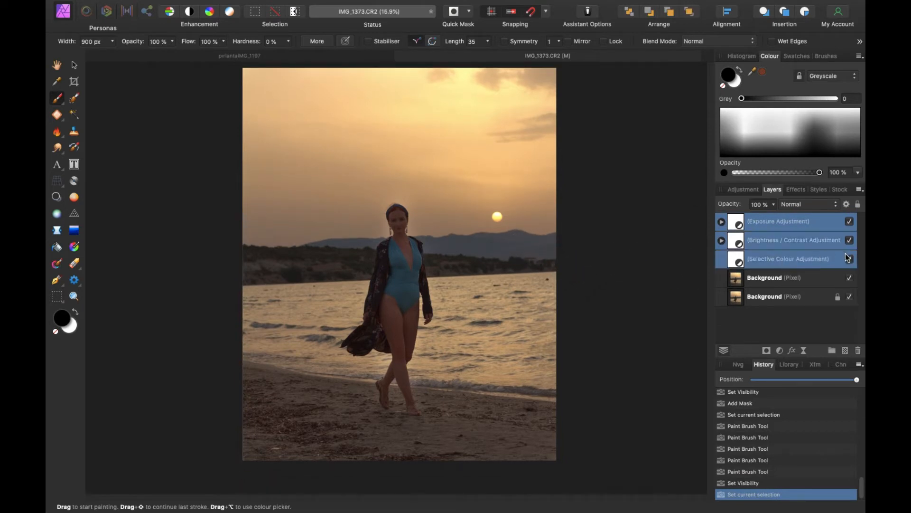
pyautogui.click(850, 259)
pyautogui.click(850, 259)
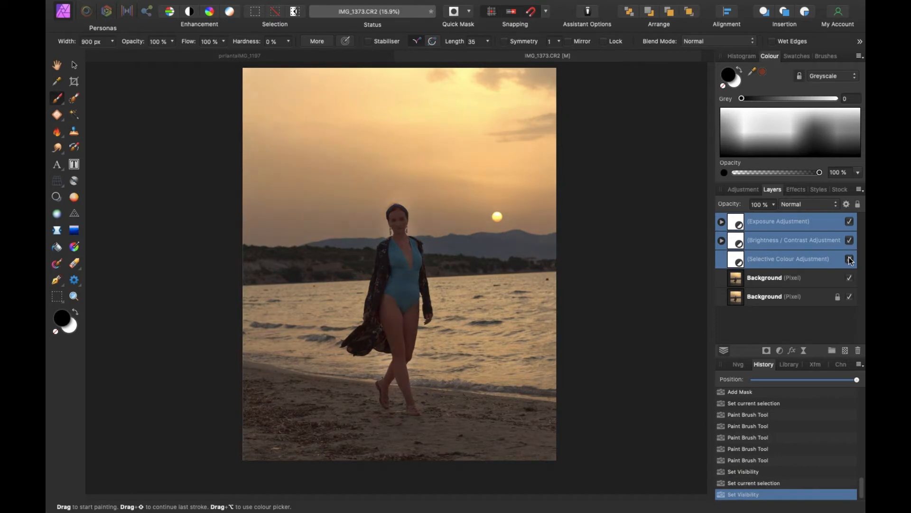
# - Add a Gradient Map adjustment from the sunset preset above the Exposure layer, set its blend mode to Overlay, and compare it off and on
pyautogui.click(763, 220)
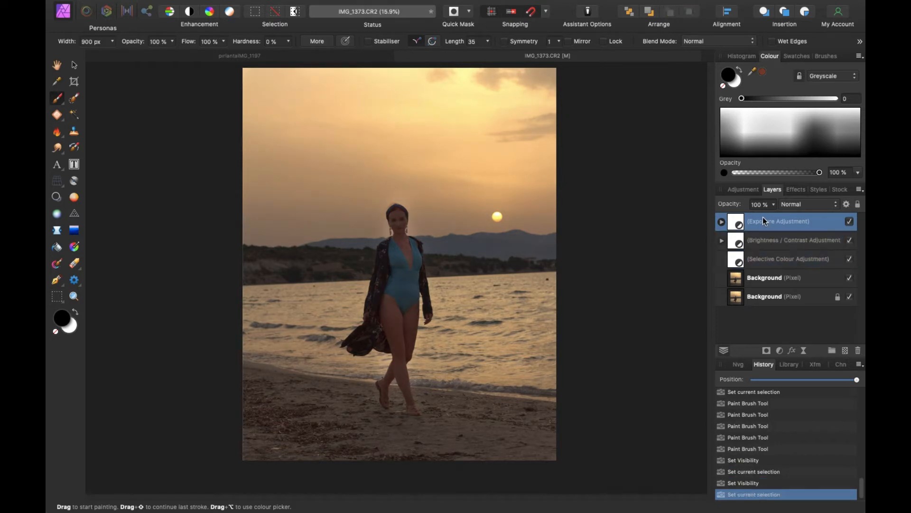
pyautogui.click(740, 190)
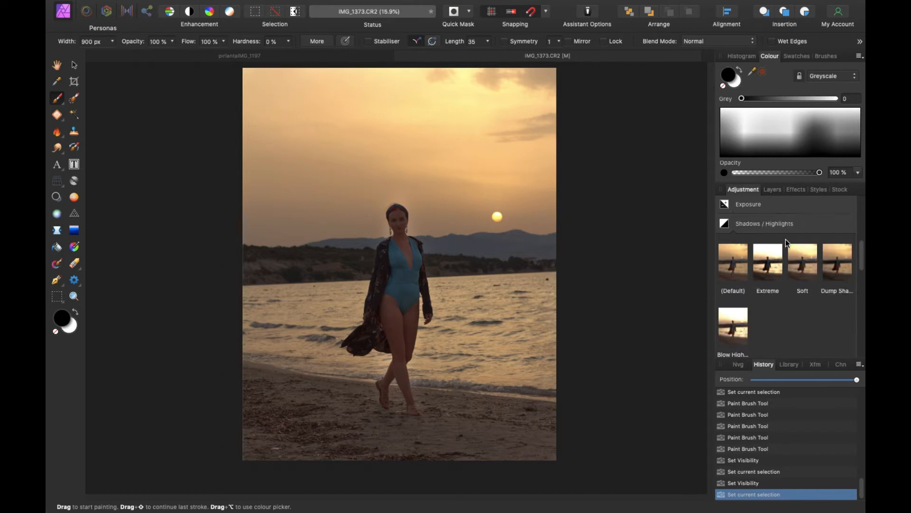
pyautogui.click(788, 222)
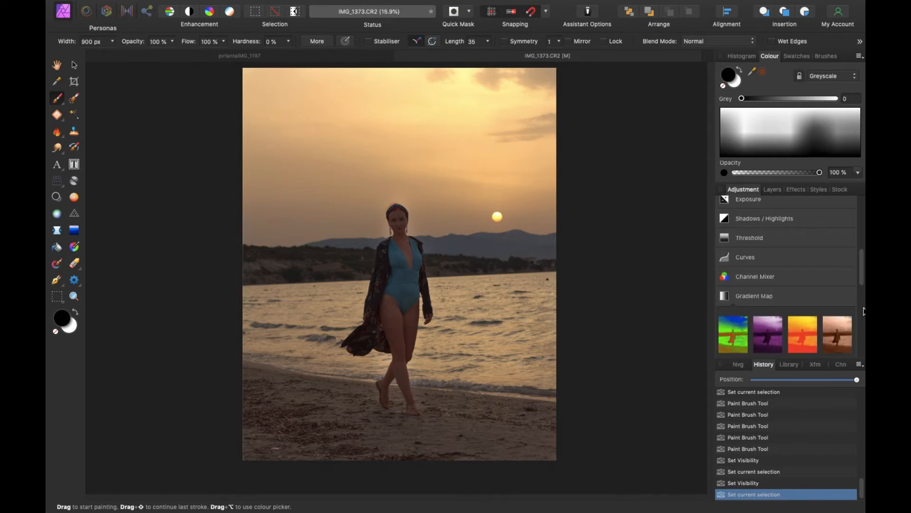
pyautogui.scroll(-3, 835, 306)
pyautogui.click(769, 333)
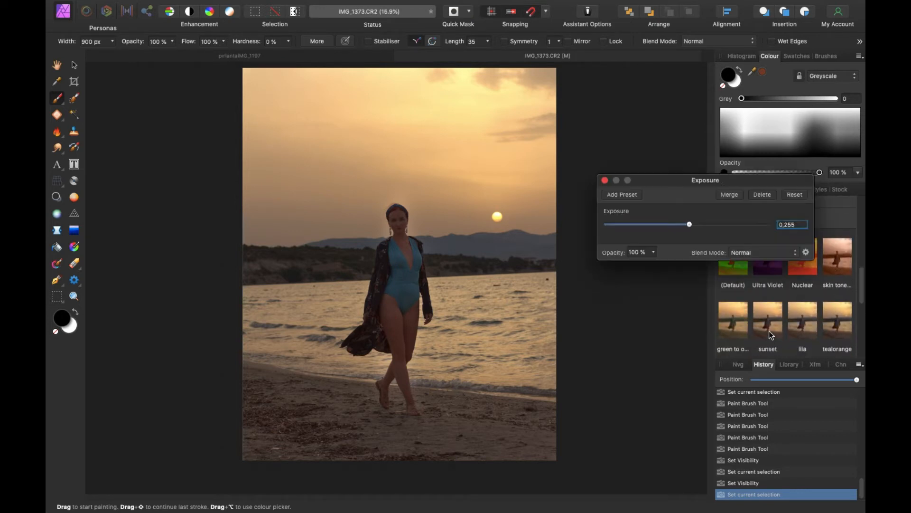
pyautogui.click(761, 253)
pyautogui.click(766, 81)
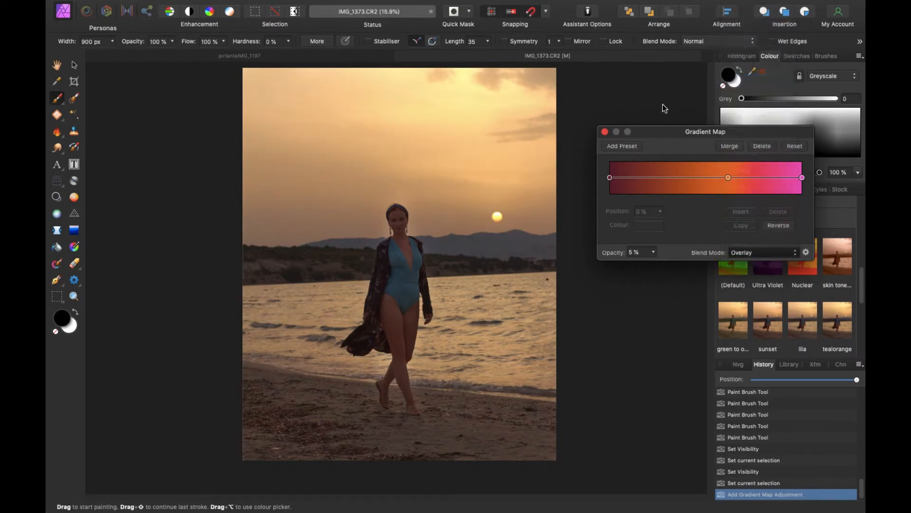
pyautogui.click(605, 131)
pyautogui.click(777, 189)
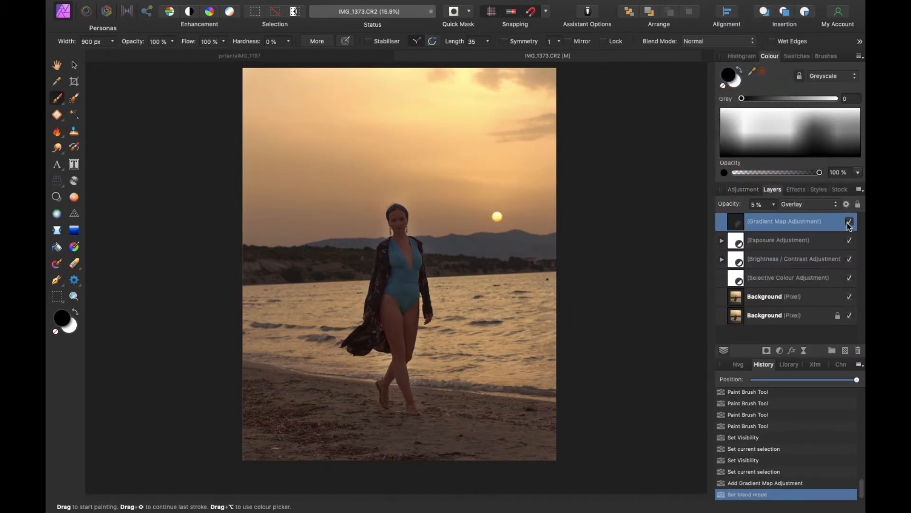
pyautogui.click(850, 222)
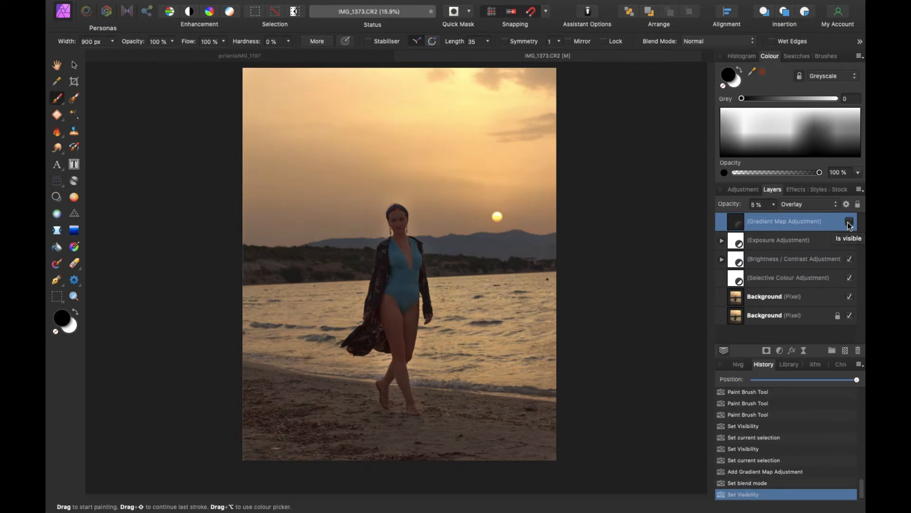
pyautogui.click(849, 222)
# - Add a second Selective Colour adjustment on top and set its Neutrals to Magenta 3 % and Yellow 4 %, with slightly less Black and Cyan
pyautogui.click(737, 189)
pyautogui.scroll(-5, 779, 214)
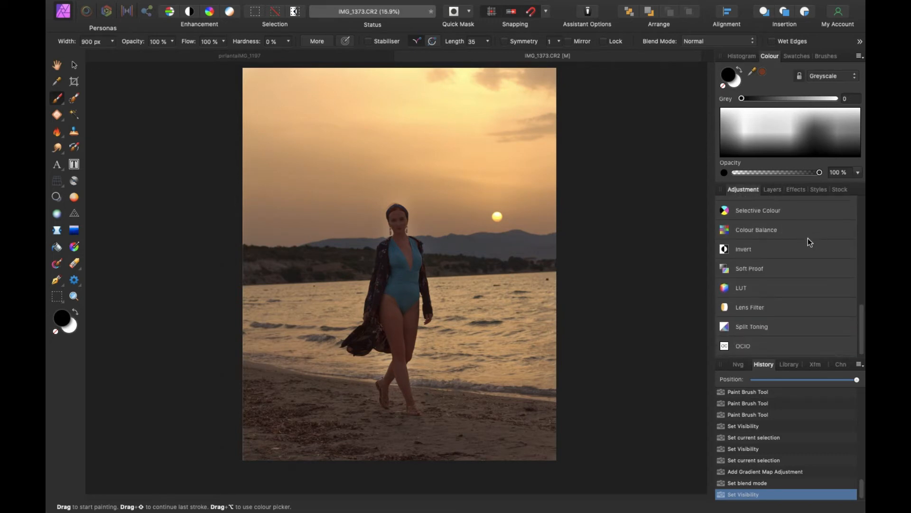
pyautogui.scroll(2, 787, 274)
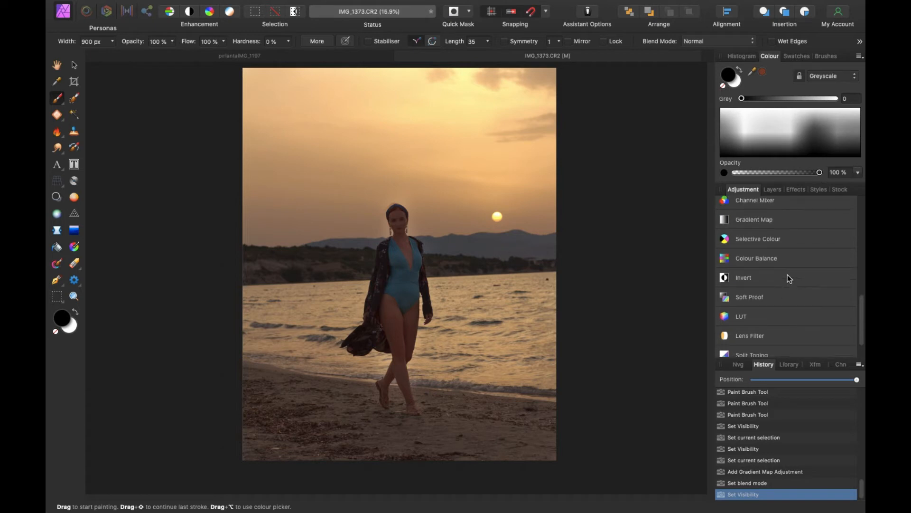
pyautogui.click(760, 242)
pyautogui.click(734, 285)
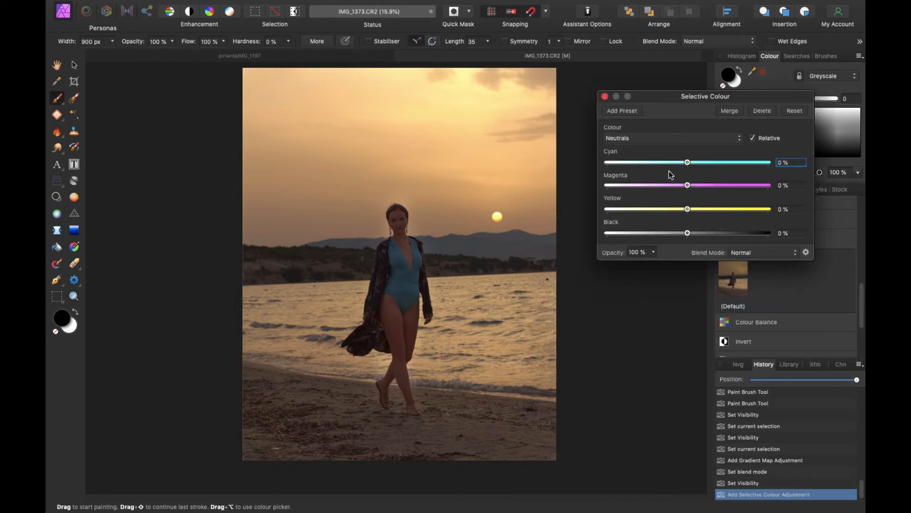
pyautogui.click(663, 141)
pyautogui.click(663, 140)
pyautogui.moveTo(687, 186); pyautogui.dragTo(691, 186)
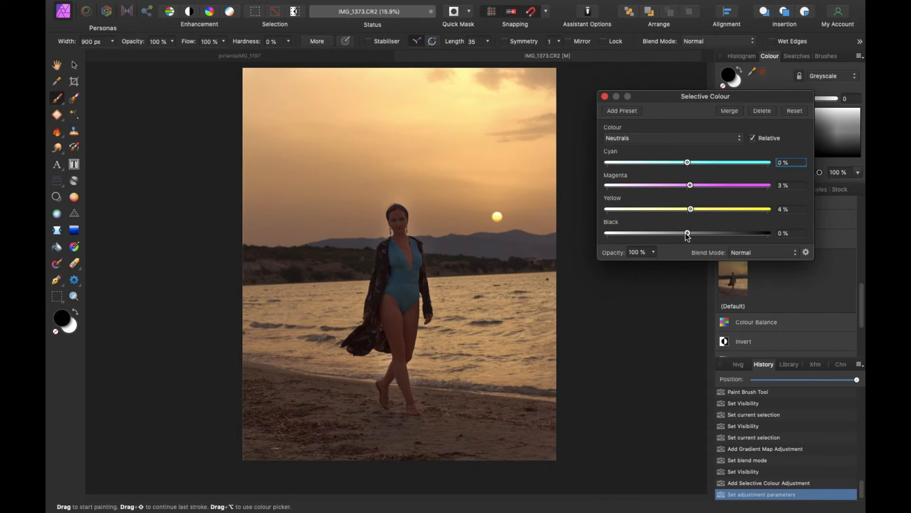
pyautogui.moveTo(688, 233); pyautogui.dragTo(685, 234)
pyautogui.moveTo(687, 162); pyautogui.dragTo(683, 163)
# - Set the Reds in the new Selective Colour adjustment to Yellow 0 % and Black -4 %, and compare the adjustment off and on
pyautogui.click(661, 137)
pyautogui.click(658, 147)
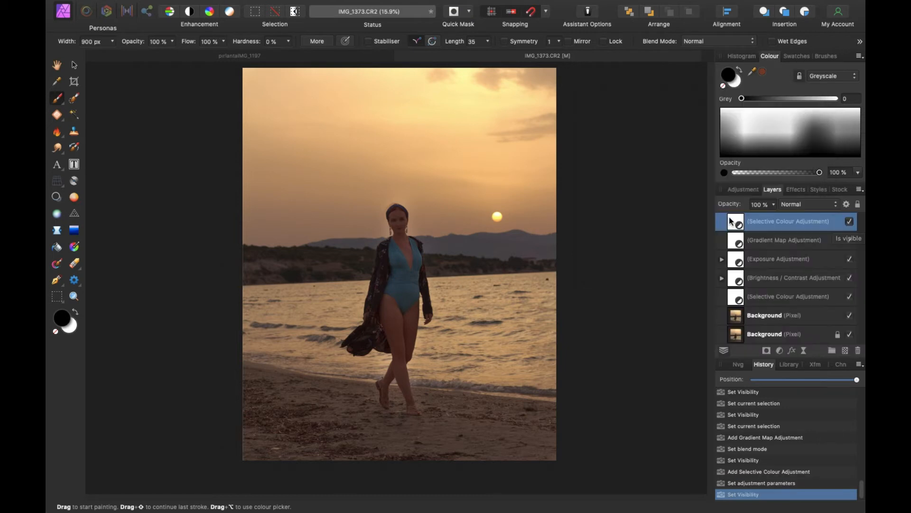
pyautogui.doubleClick(731, 221)
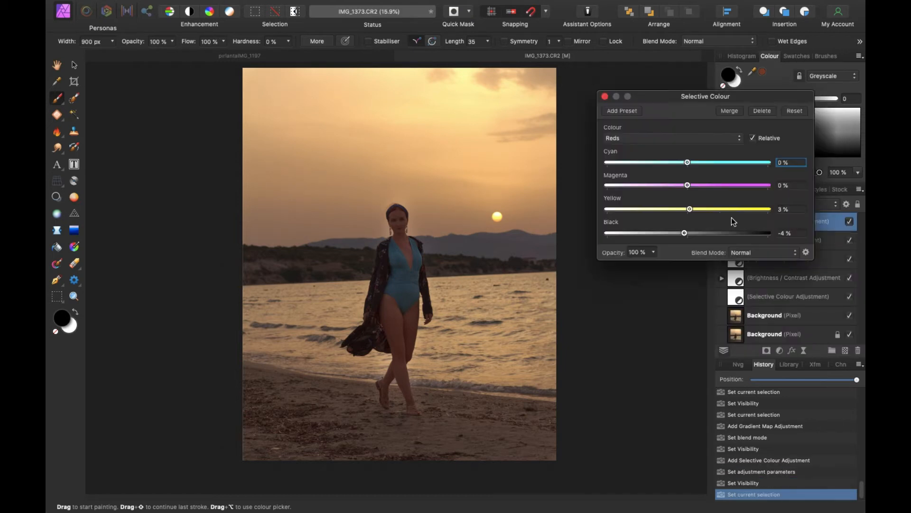
pyautogui.moveTo(689, 211); pyautogui.dragTo(687, 209)
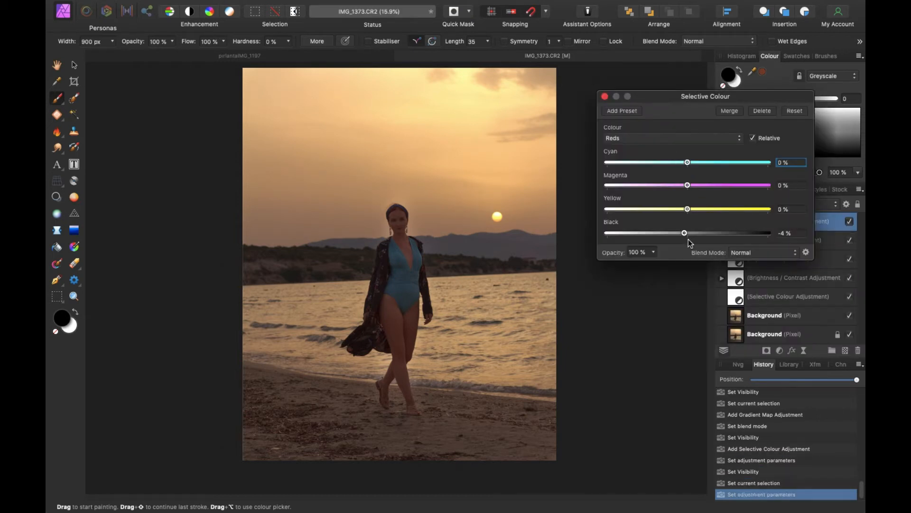
pyautogui.click(605, 96)
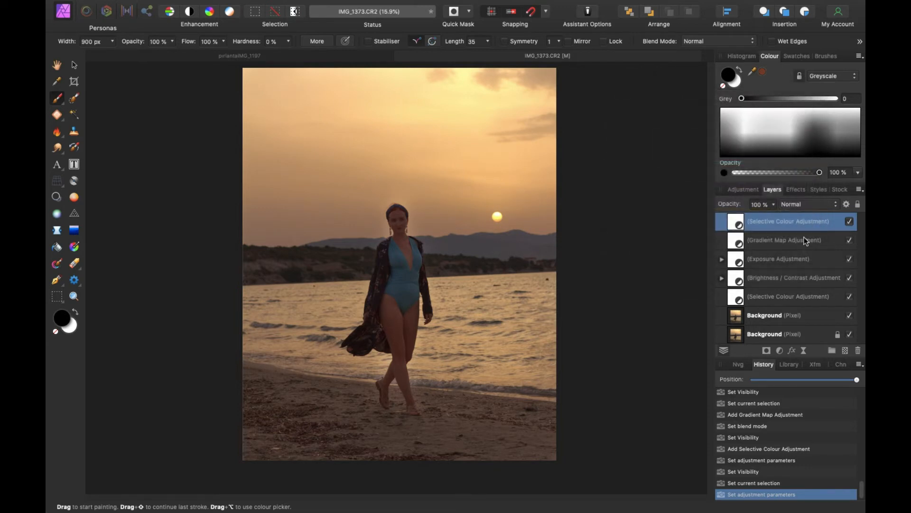
pyautogui.click(850, 224)
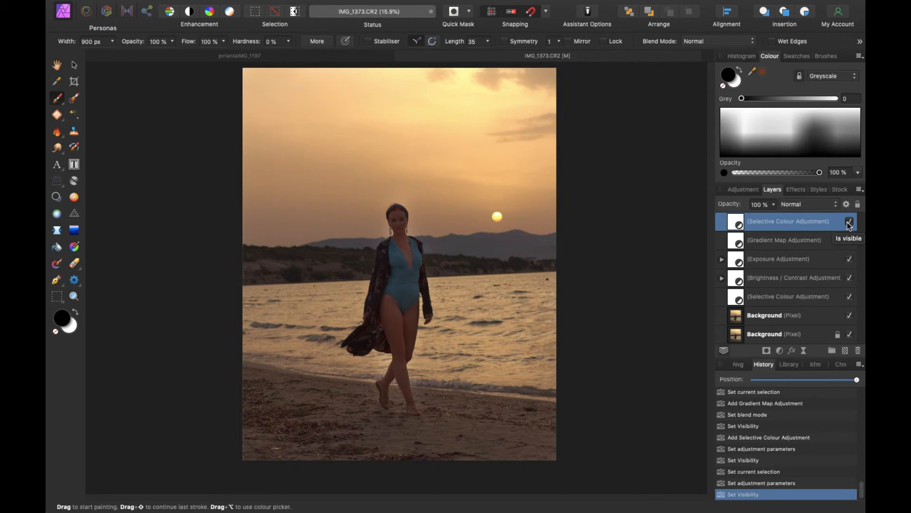
pyautogui.click(850, 224)
pyautogui.click(849, 224)
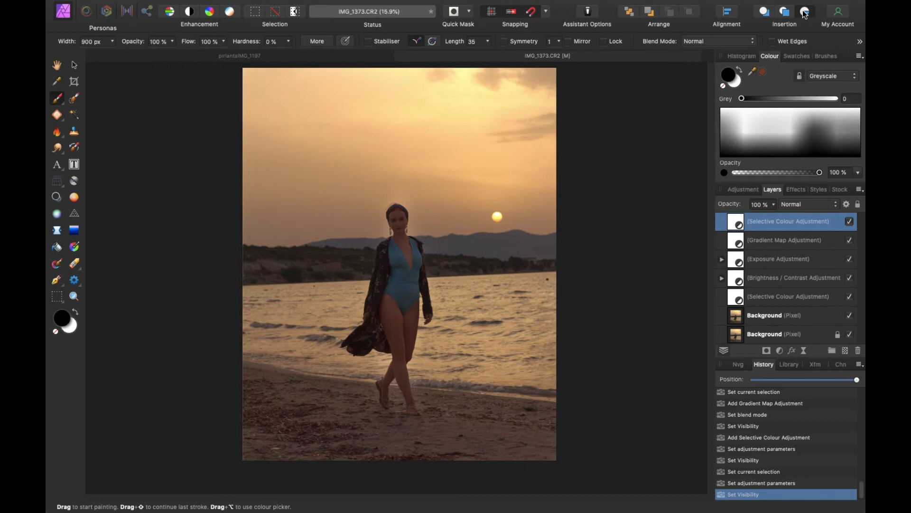
# - Invert the top Selective Colour adjustment's mask, paint white over the surroundings of the woman with a 1137 px brush, and compare off and on
pyautogui.press('i')
pyautogui.press('super+i')
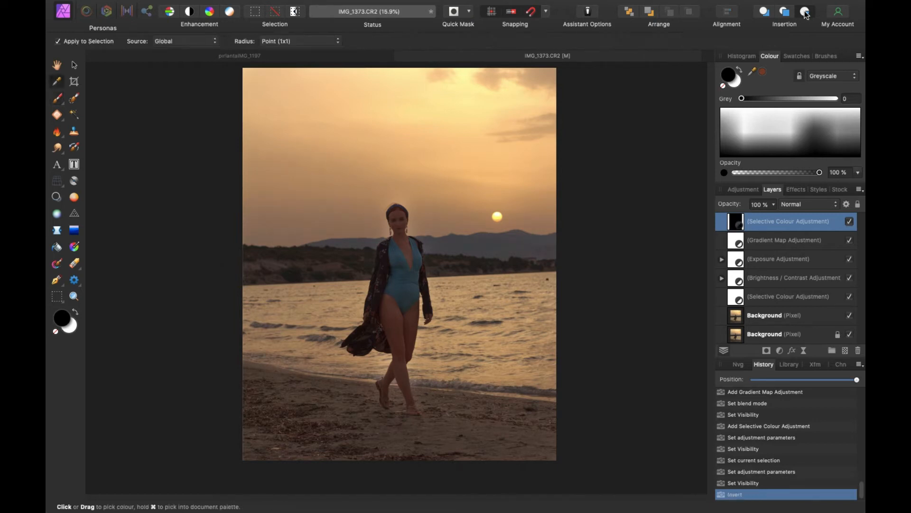
pyautogui.click(738, 84)
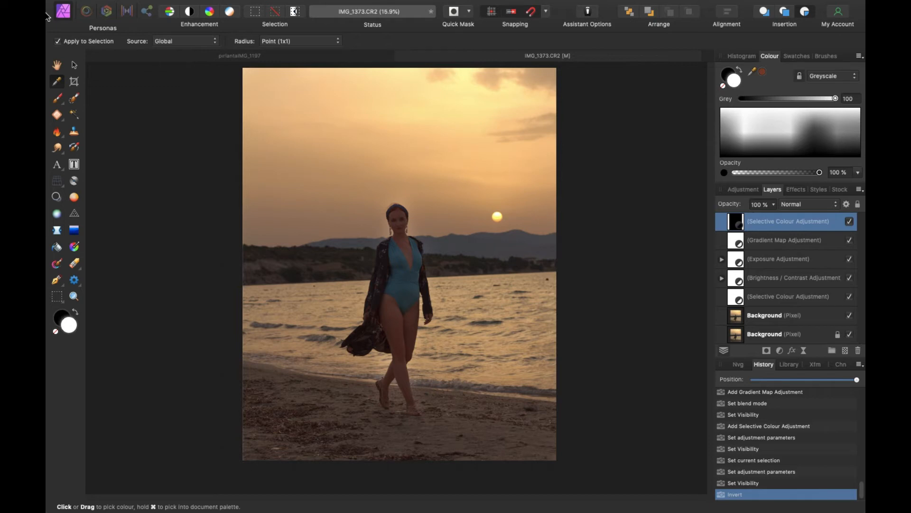
pyautogui.click(53, 99)
pyautogui.press('x')
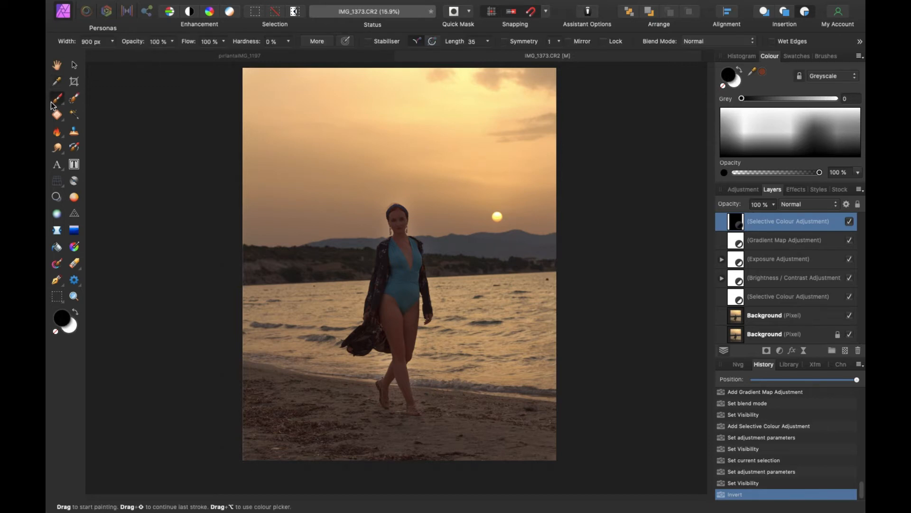
pyautogui.click(736, 90)
pyautogui.press(']')
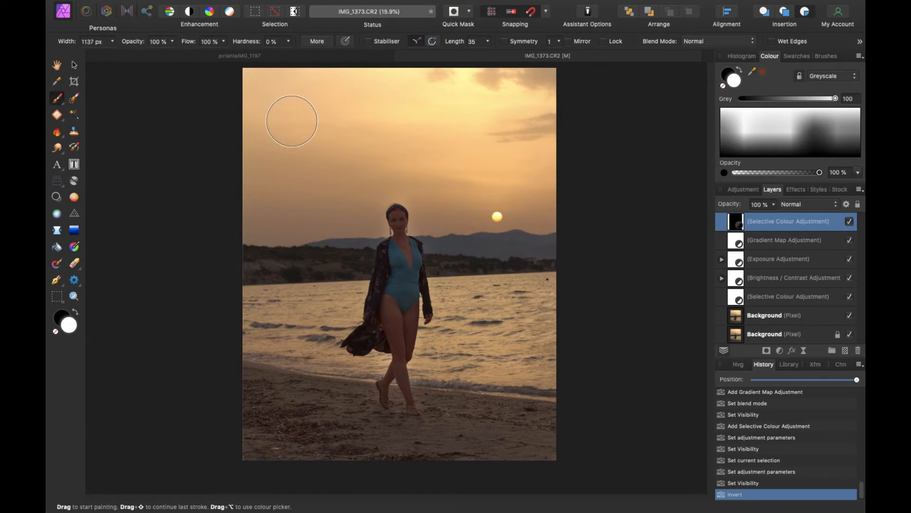
pyautogui.moveTo(292, 121); pyautogui.dragTo(277, 113)
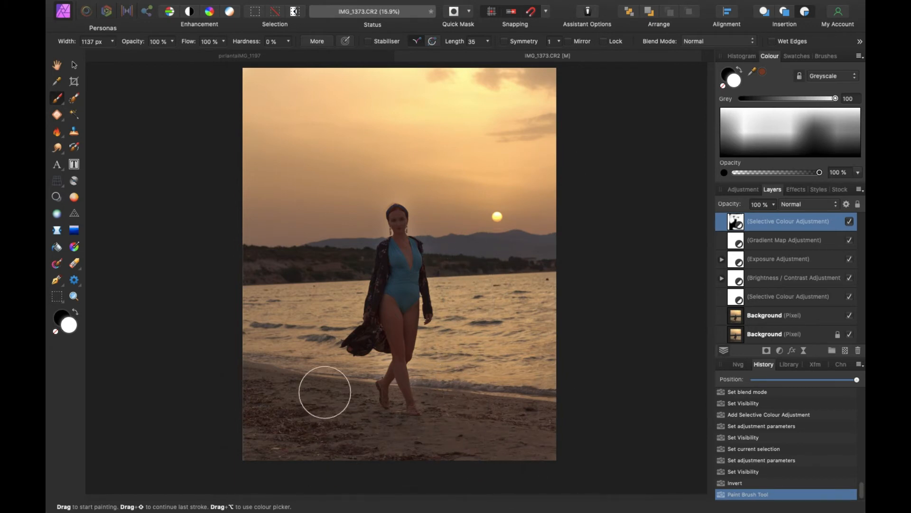
pyautogui.moveTo(324, 392)
pyautogui.mouseDown()
pyautogui.moveTo(249, 364)
pyautogui.moveTo(337, 372)
pyautogui.moveTo(352, 354)
pyautogui.moveTo(372, 356)
pyautogui.mouseUp()
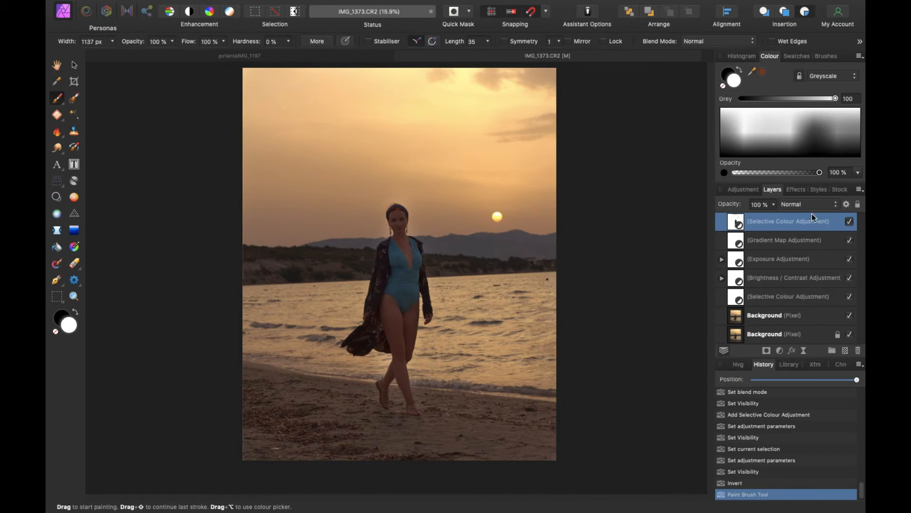
pyautogui.click(850, 221)
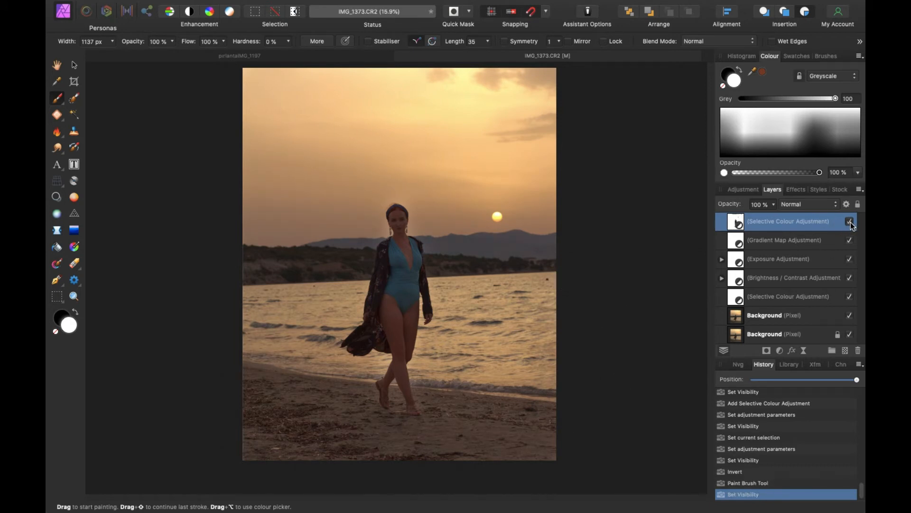
pyautogui.click(850, 222)
# - Add an orange Lens Filter adjustment at 13 % opacity and move it to the top of the layer stack
pyautogui.click(744, 190)
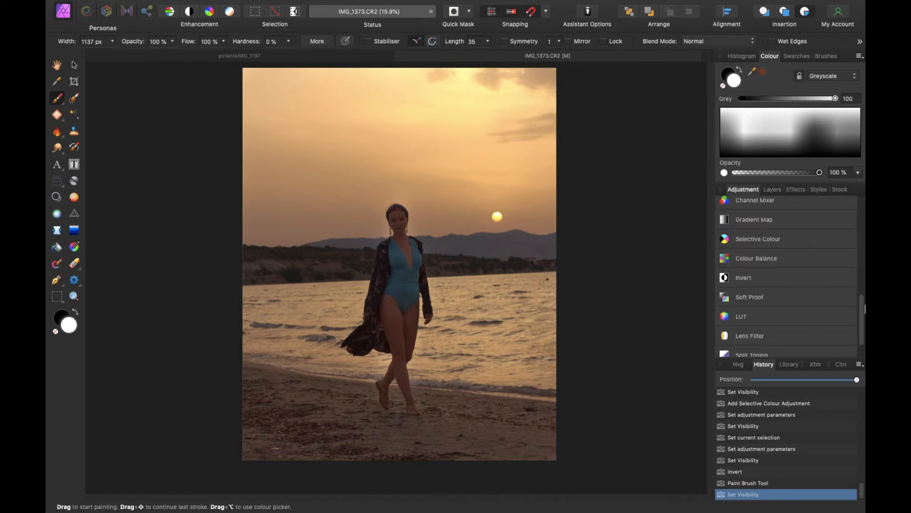
pyautogui.scroll(-3, 865, 340)
pyautogui.moveTo(748, 316)
pyautogui.click(736, 338)
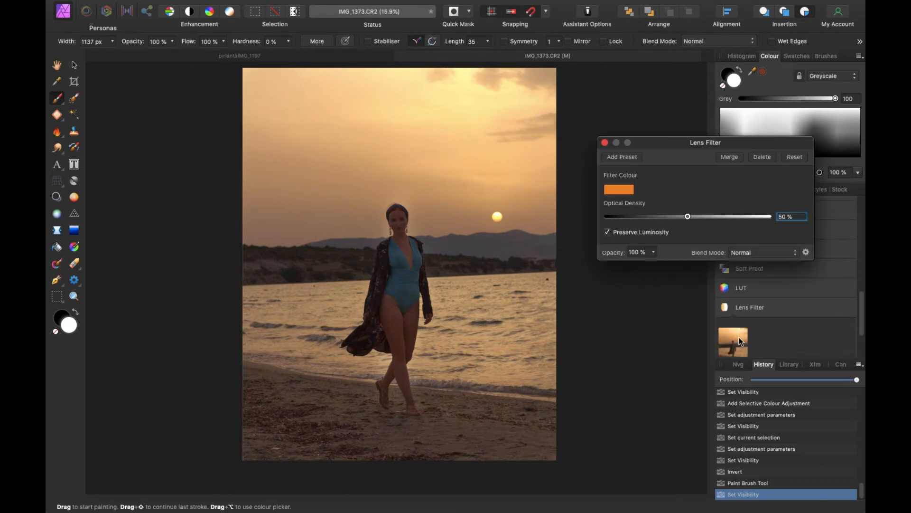
pyautogui.click(653, 253)
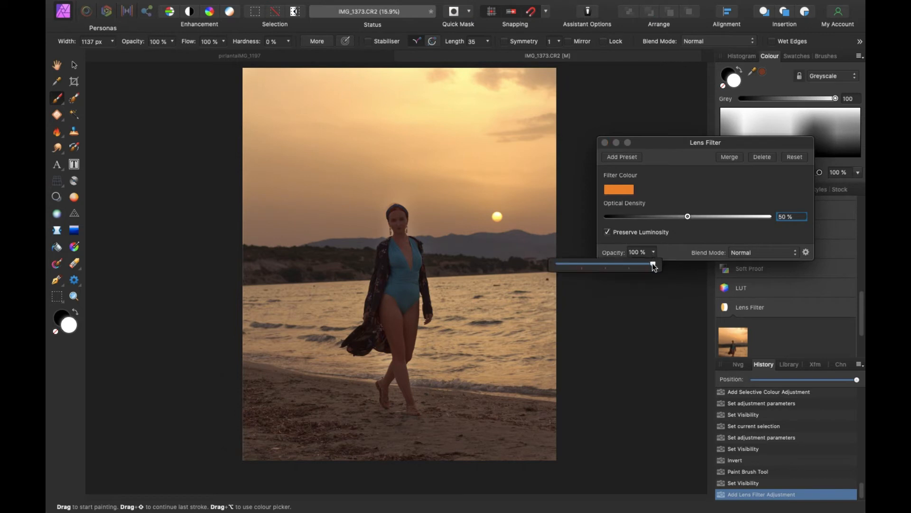
pyautogui.moveTo(616, 265); pyautogui.dragTo(689, 273)
pyautogui.moveTo(591, 269); pyautogui.dragTo(570, 266)
pyautogui.click(603, 143)
pyautogui.click(773, 189)
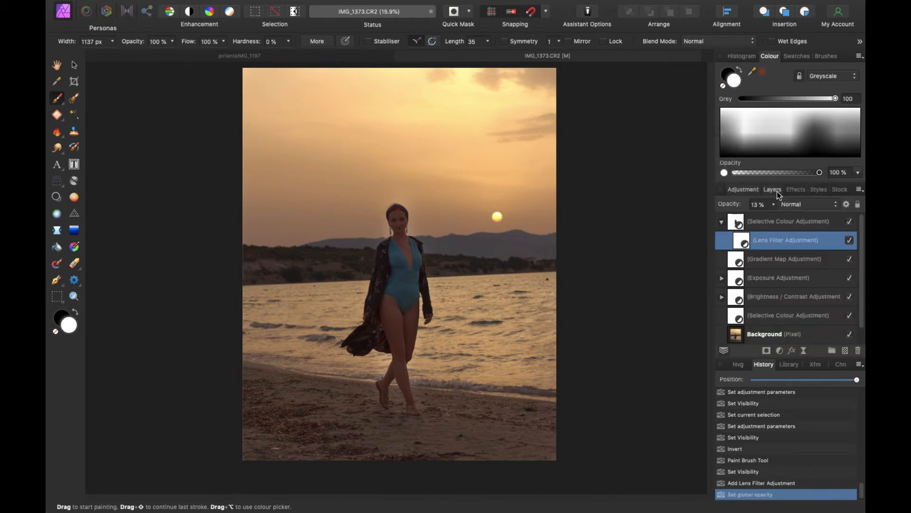
pyautogui.moveTo(776, 240); pyautogui.dragTo(770, 215)
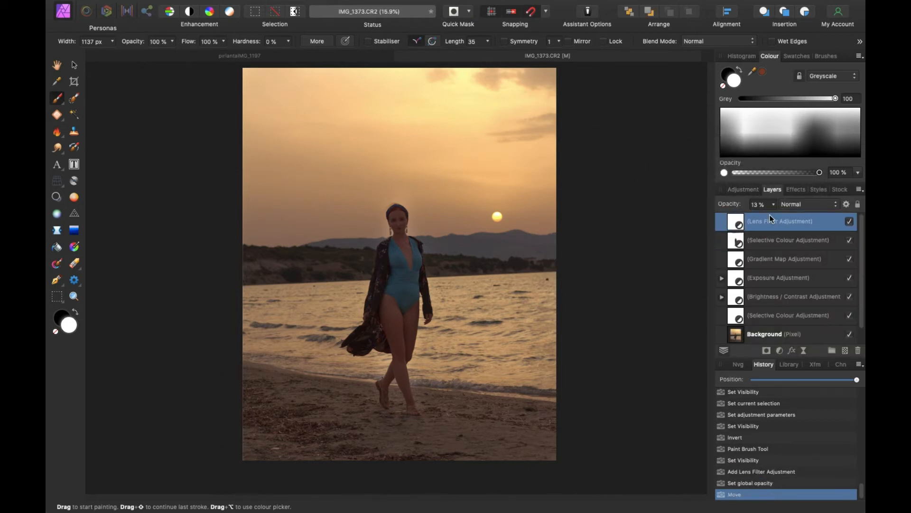
# - Raise the opacity of the top Lens Filter adjustment to 52 %
pyautogui.doubleClick(730, 218)
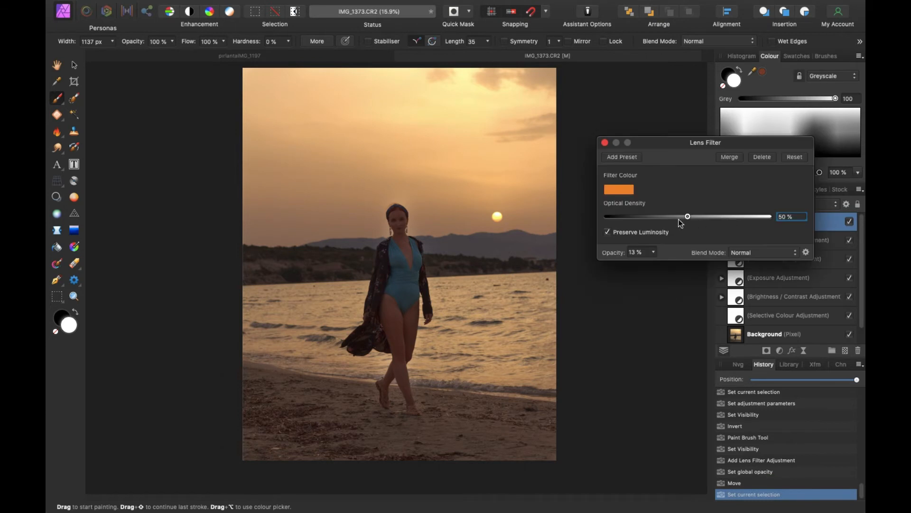
pyautogui.click(654, 252)
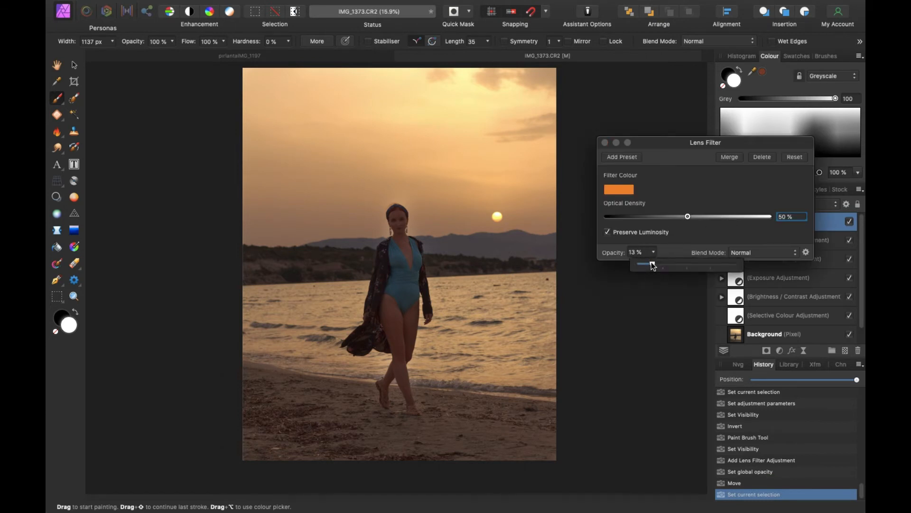
pyautogui.moveTo(676, 266); pyautogui.dragTo(737, 267)
pyautogui.moveTo(736, 266); pyautogui.dragTo(686, 267)
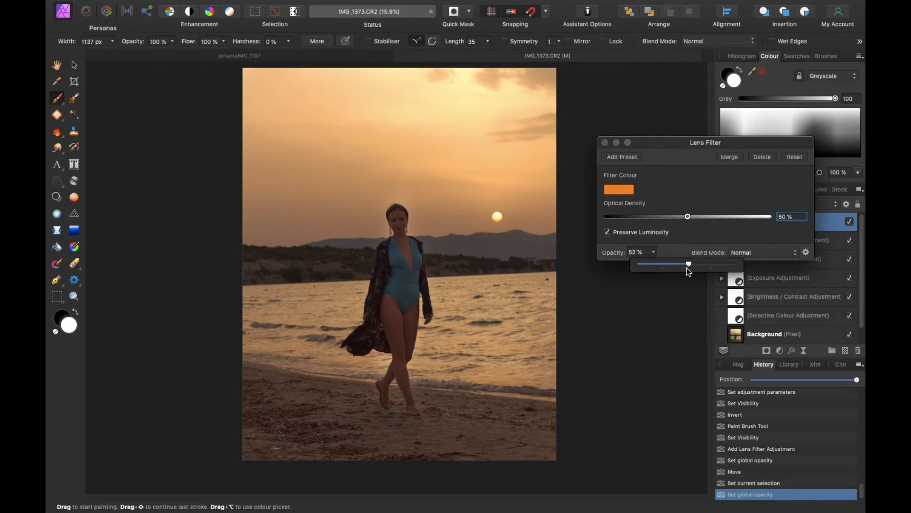
pyautogui.click(605, 143)
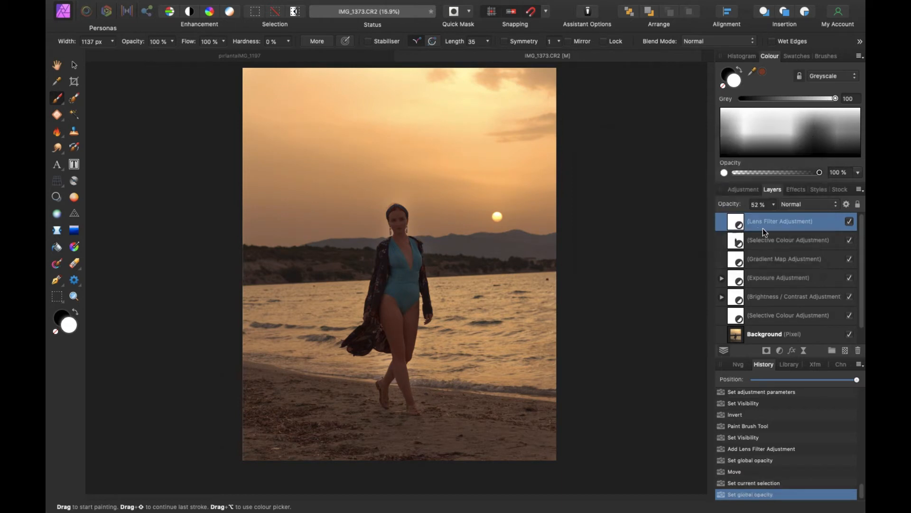
# - Compare the Lens Filter adjustment off and on, and set its opacity to 46 %
pyautogui.click(851, 223)
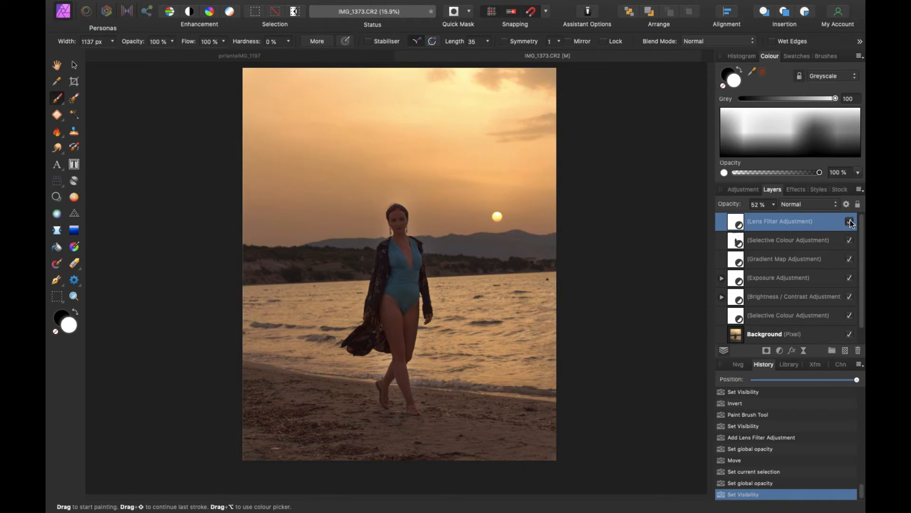
pyautogui.scroll(5, 384, 273)
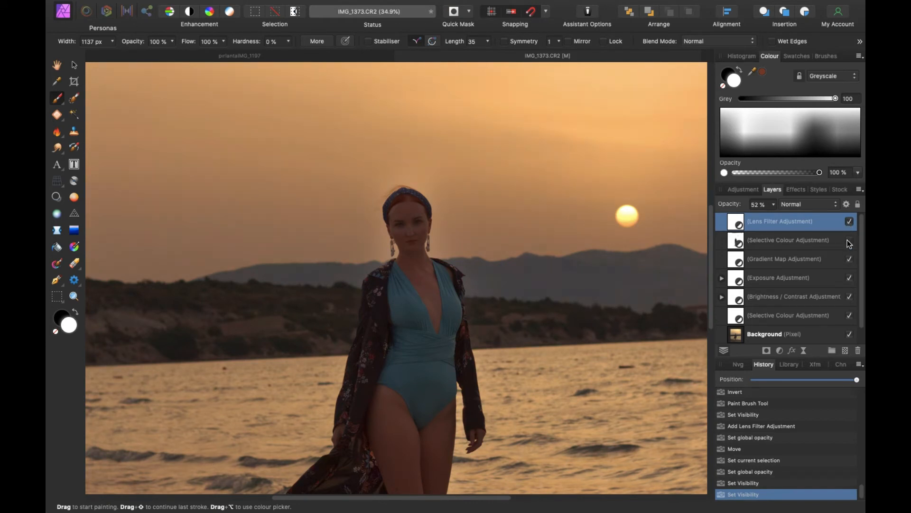
pyautogui.scroll(-5, 540, 275)
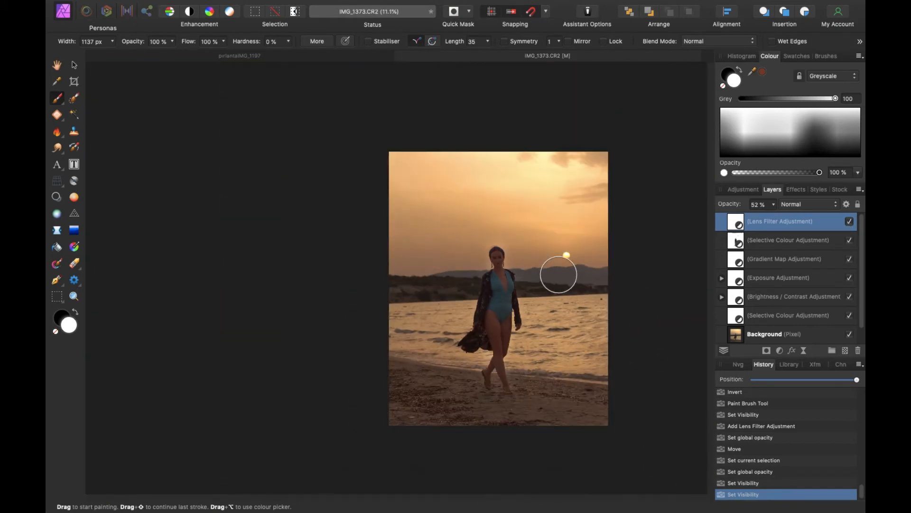
pyautogui.hscroll(4, 546, 270)
pyautogui.scroll(1, 530, 259)
pyautogui.scroll(1, 529, 257)
pyautogui.hscroll(-2, 529, 257)
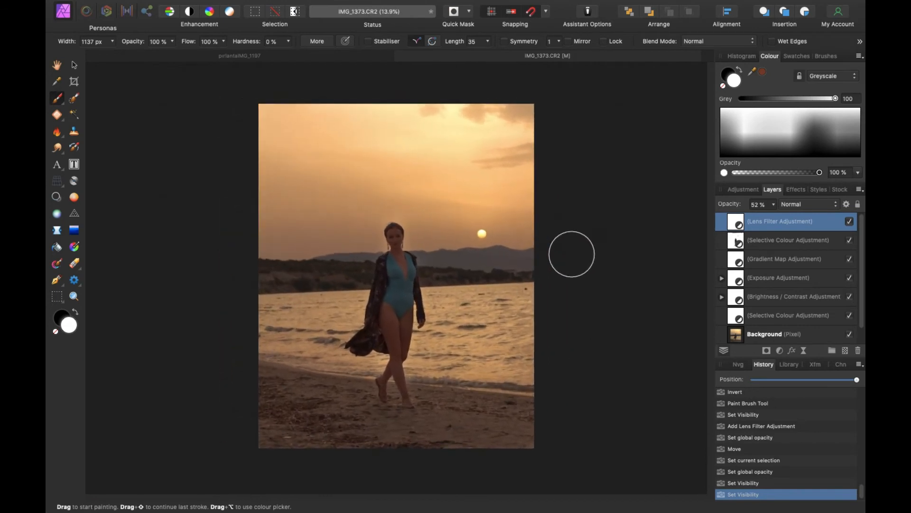
pyautogui.click(850, 222)
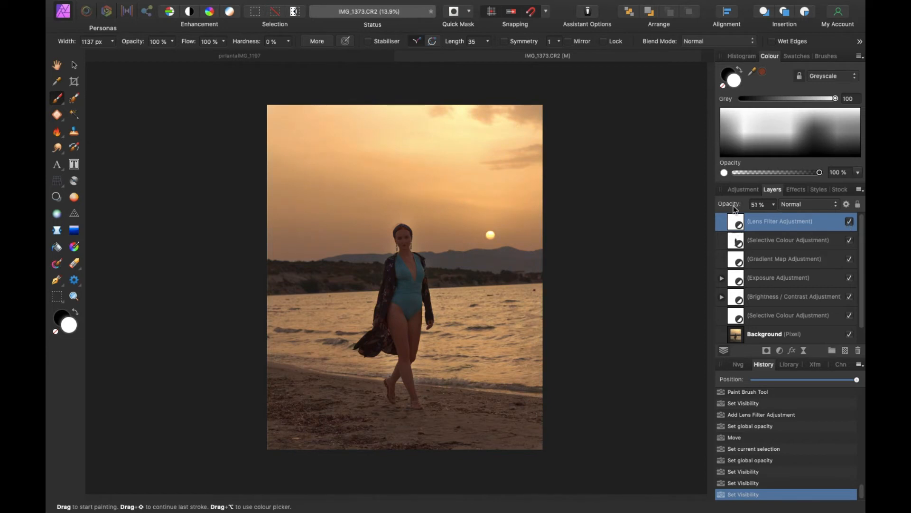
pyautogui.moveTo(733, 206); pyautogui.dragTo(736, 207)
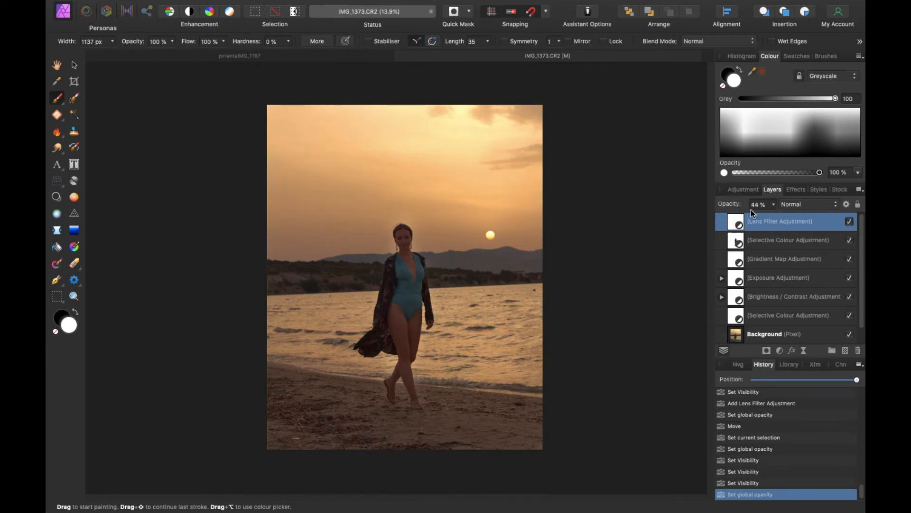
pyautogui.click(850, 222)
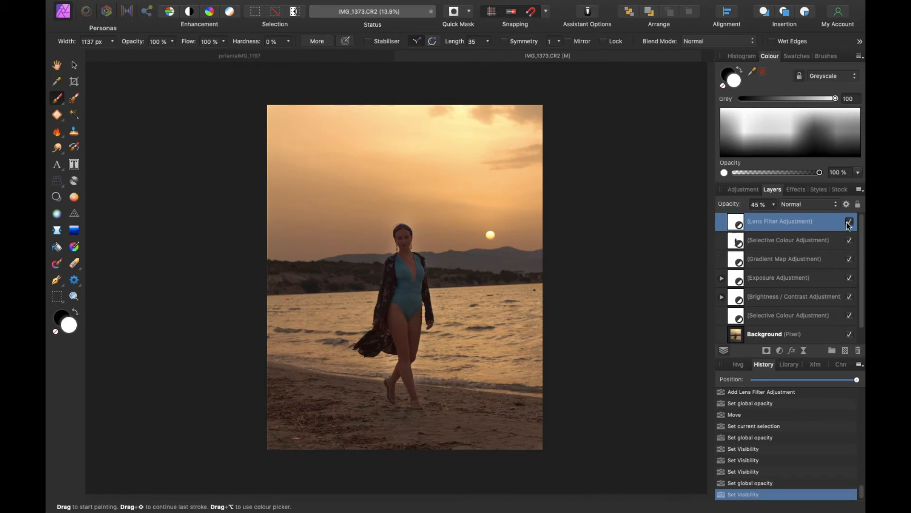
# - Add a Brightness / Contrast adjustment on top with Brightness 9 % and Contrast about 3 %, and compare it off and on
pyautogui.click(751, 192)
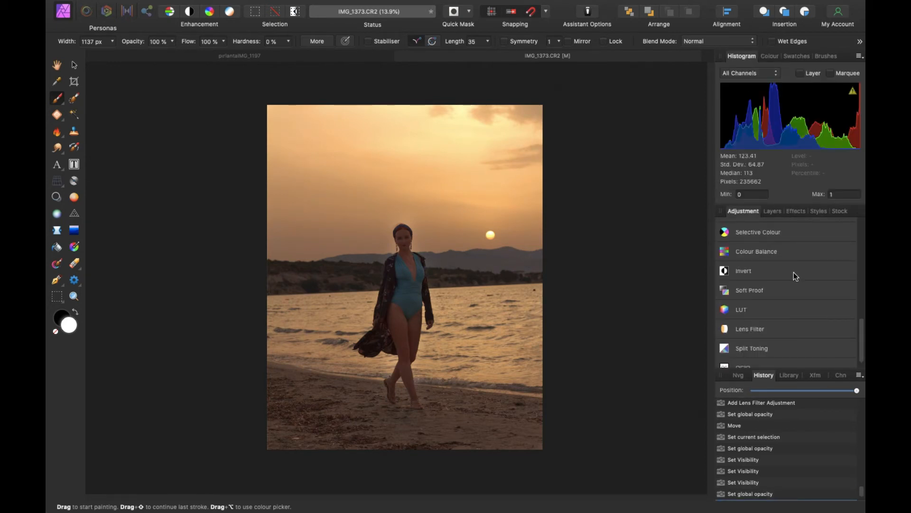
pyautogui.moveTo(863, 342); pyautogui.dragTo(855, 257)
pyautogui.click(755, 323)
pyautogui.click(780, 283)
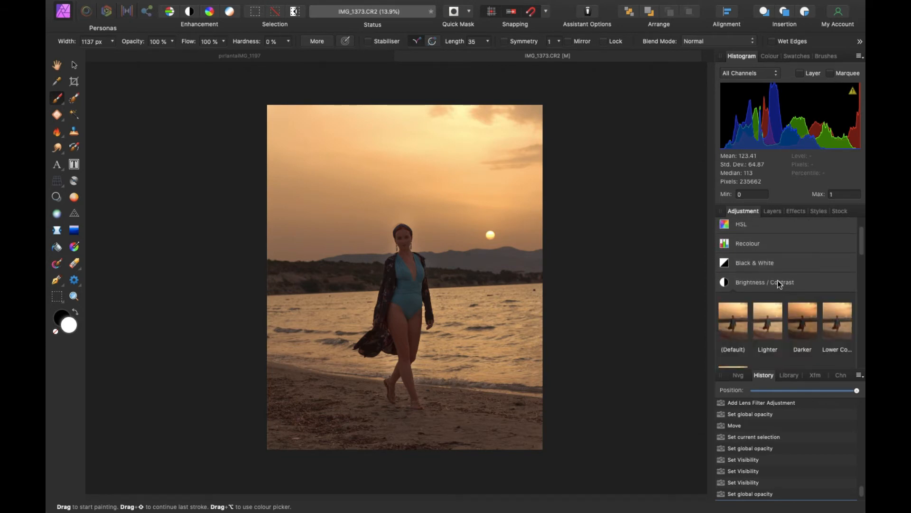
pyautogui.click(733, 320)
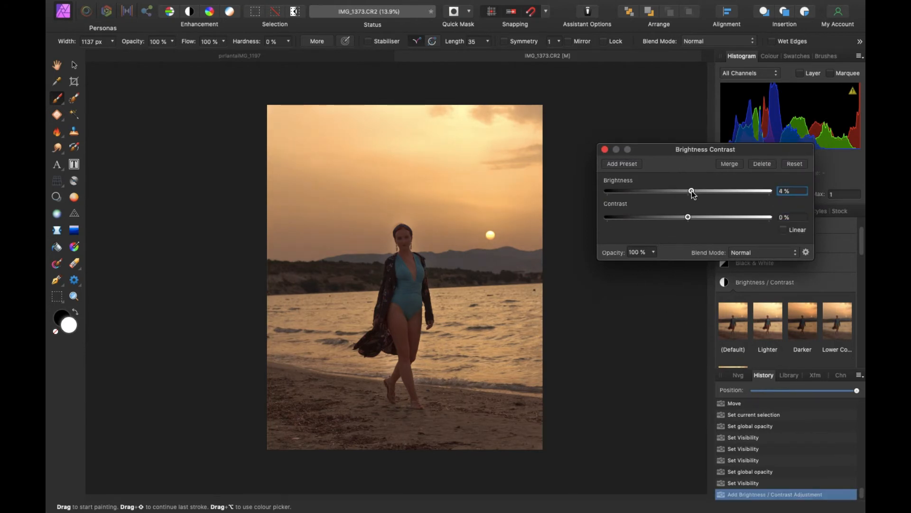
pyautogui.moveTo(691, 192); pyautogui.dragTo(692, 191)
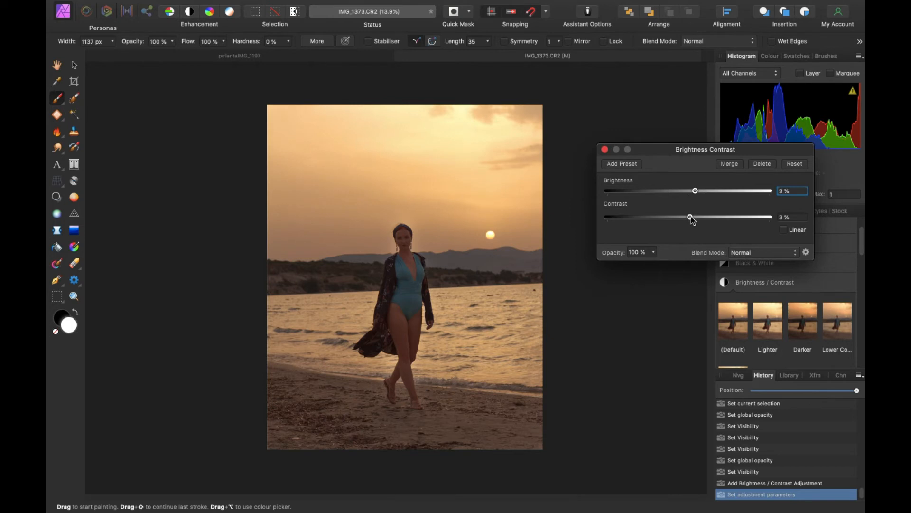
pyautogui.click(603, 150)
pyautogui.click(773, 211)
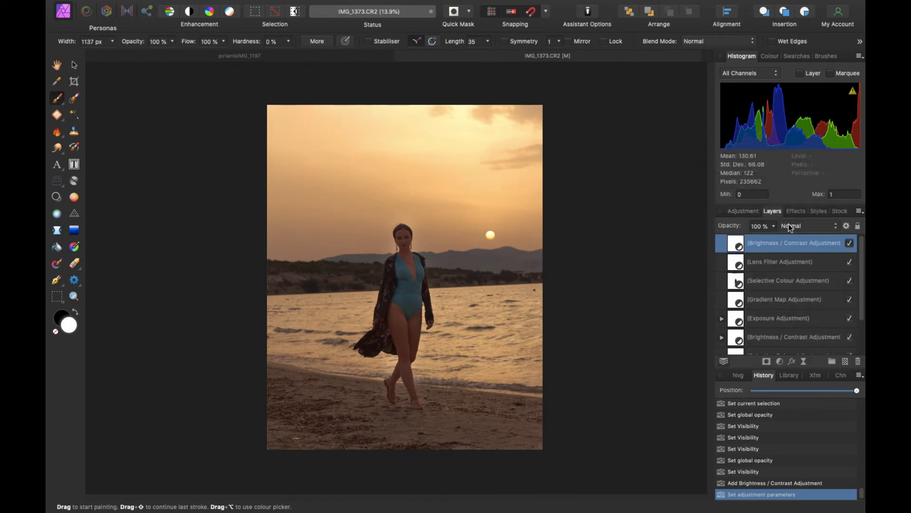
pyautogui.click(848, 244)
pyautogui.click(849, 244)
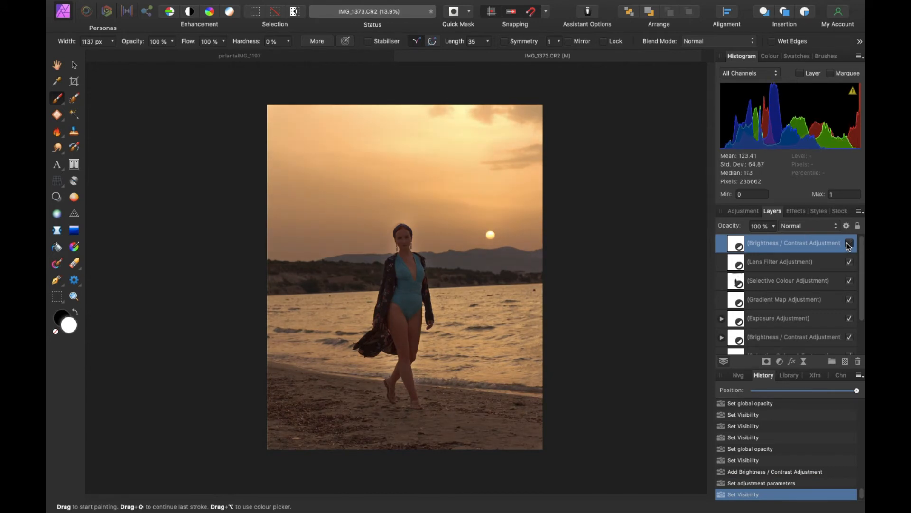
pyautogui.click(848, 244)
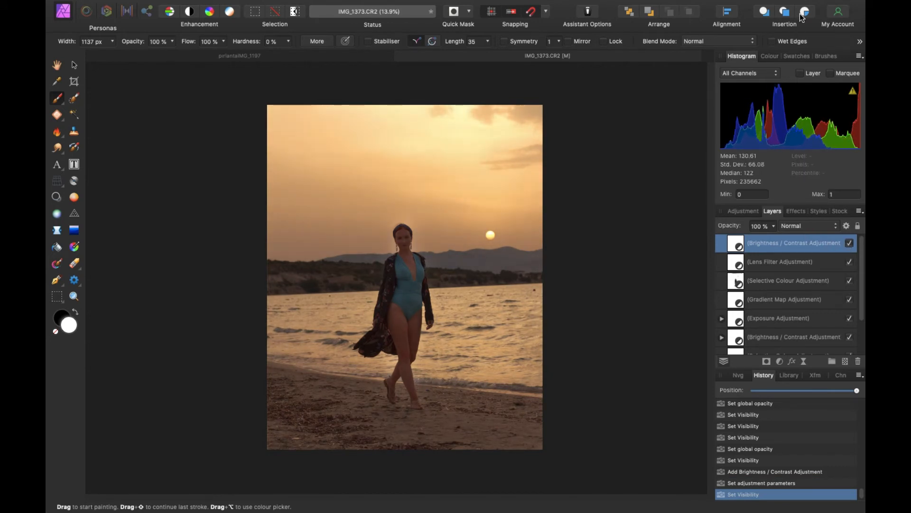
# - Add a mask to the top Brightness / Contrast adjustment and paint black over the sky and surroundings with the 1137 px brush
pyautogui.click(766, 360)
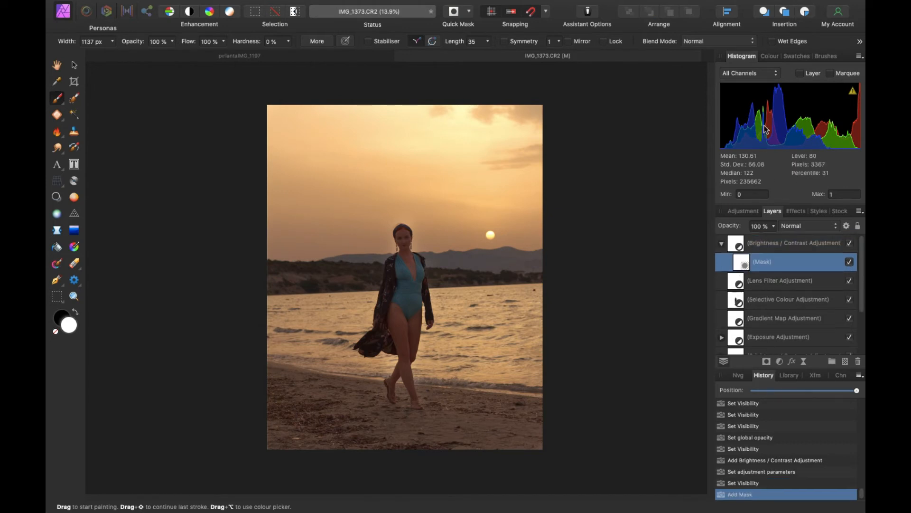
pyautogui.click(769, 56)
pyautogui.click(739, 70)
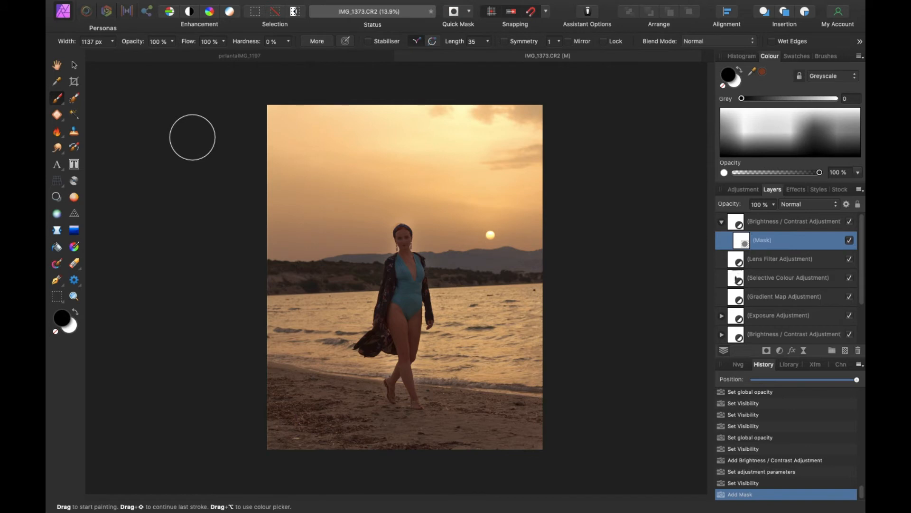
pyautogui.moveTo(359, 143)
pyautogui.mouseDown()
pyautogui.moveTo(386, 145)
pyautogui.moveTo(367, 195)
pyautogui.moveTo(332, 238)
pyautogui.moveTo(285, 135)
pyautogui.moveTo(402, 131)
pyautogui.moveTo(365, 141)
pyautogui.moveTo(392, 186)
pyautogui.moveTo(408, 186)
pyautogui.moveTo(440, 218)
pyautogui.moveTo(491, 212)
pyautogui.moveTo(514, 228)
pyautogui.moveTo(518, 263)
pyautogui.moveTo(530, 239)
pyautogui.moveTo(529, 189)
pyautogui.moveTo(507, 178)
pyautogui.moveTo(505, 157)
pyautogui.moveTo(473, 130)
pyautogui.moveTo(398, 122)
pyautogui.moveTo(518, 201)
pyautogui.moveTo(511, 188)
pyautogui.moveTo(539, 299)
pyautogui.moveTo(518, 436)
pyautogui.moveTo(500, 439)
pyautogui.moveTo(463, 414)
pyautogui.moveTo(439, 376)
pyautogui.moveTo(471, 273)
pyautogui.moveTo(462, 186)
pyautogui.moveTo(459, 238)
pyautogui.moveTo(439, 236)
pyautogui.moveTo(495, 177)
pyautogui.moveTo(532, 237)
pyautogui.moveTo(524, 365)
pyautogui.moveTo(465, 440)
pyautogui.moveTo(269, 437)
pyautogui.moveTo(336, 416)
pyautogui.moveTo(365, 364)
pyautogui.moveTo(341, 317)
pyautogui.moveTo(336, 363)
pyautogui.moveTo(313, 411)
pyautogui.moveTo(276, 374)
pyautogui.moveTo(306, 340)
pyautogui.moveTo(356, 315)
pyautogui.moveTo(370, 282)
pyautogui.moveTo(367, 267)
pyautogui.moveTo(353, 280)
pyautogui.moveTo(354, 171)
pyautogui.moveTo(364, 178)
pyautogui.moveTo(317, 159)
pyautogui.moveTo(278, 109)
pyautogui.moveTo(382, 202)
pyautogui.moveTo(374, 216)
pyautogui.moveTo(406, 204)
pyautogui.moveTo(455, 242)
pyautogui.mouseUp()
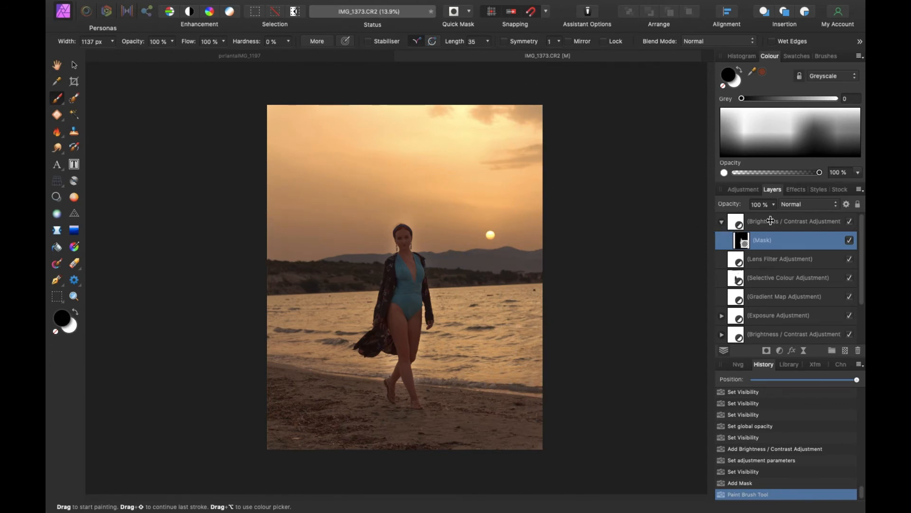
# - Select all adjustment layers above the Background layers and compare the whole edit off and on
pyautogui.click(746, 223)
pyautogui.click(722, 222)
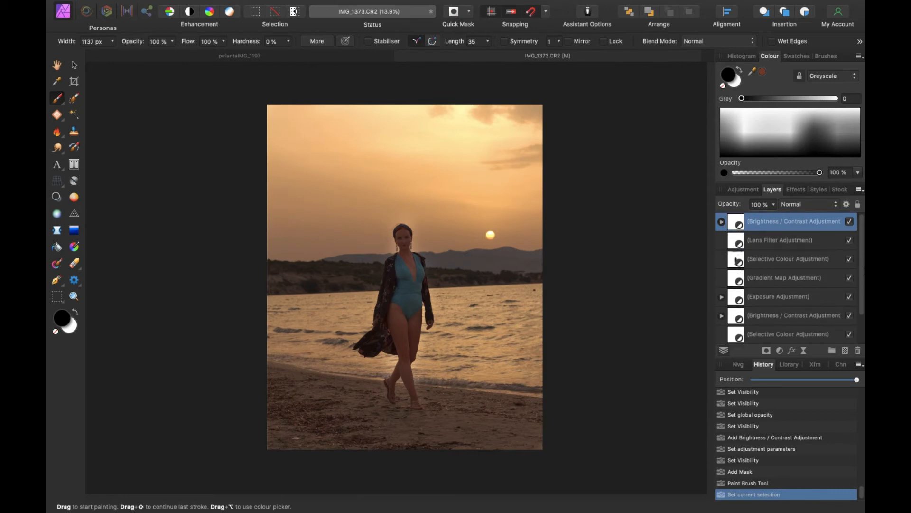
pyautogui.scroll(-2, 857, 313)
pyautogui.keyDown('shift'); pyautogui.click(792, 301); pyautogui.keyUp('shift')
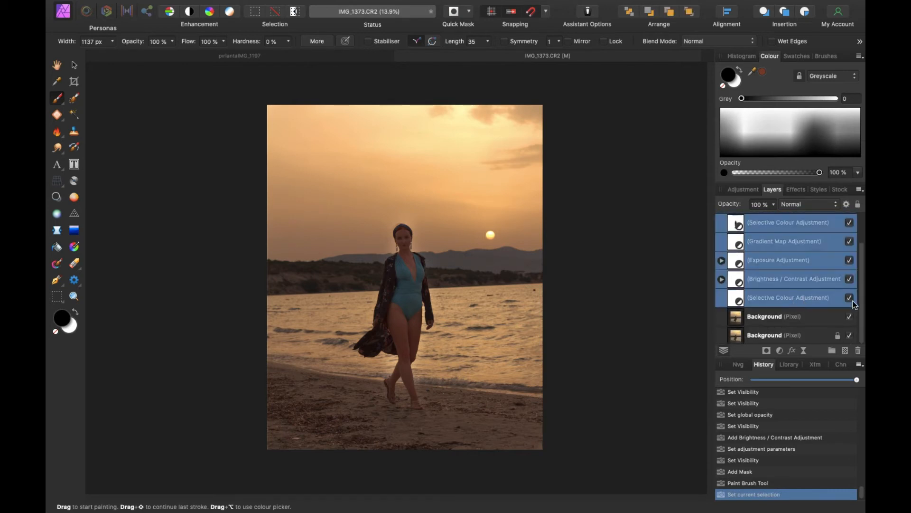
pyautogui.click(850, 298)
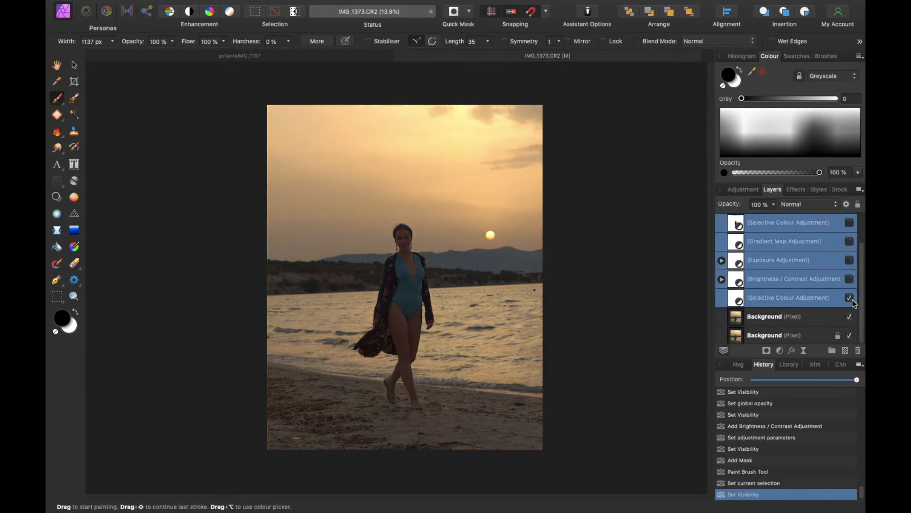
pyautogui.click(850, 298)
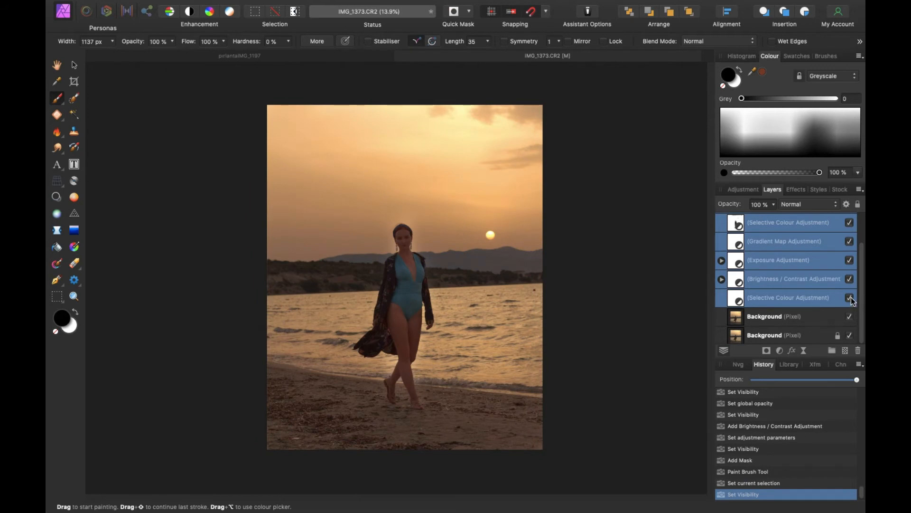
pyautogui.click(849, 299)
pyautogui.click(850, 299)
# - Paint black over the sky on the Exposure adjustment's mask with the 1137 px brush, comparing the adjustment off and on
pyautogui.scroll(2, 863, 311)
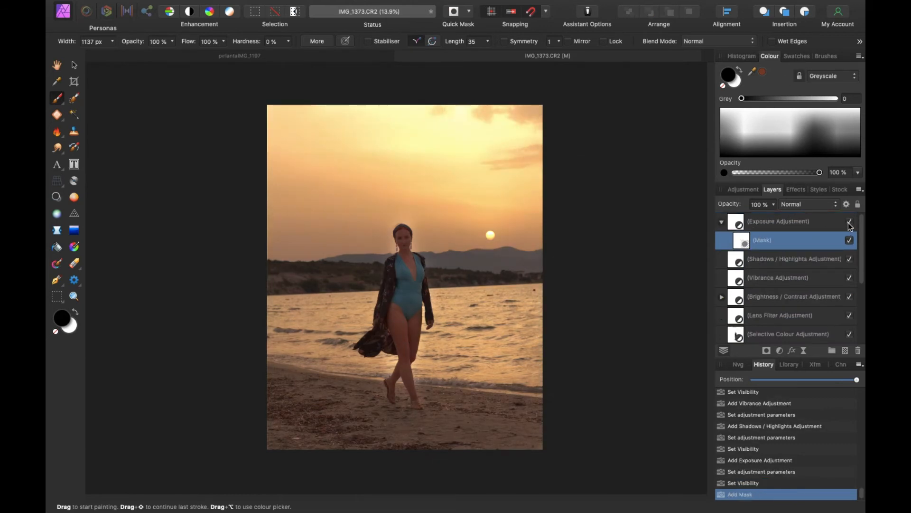
pyautogui.click(850, 222)
pyautogui.click(849, 223)
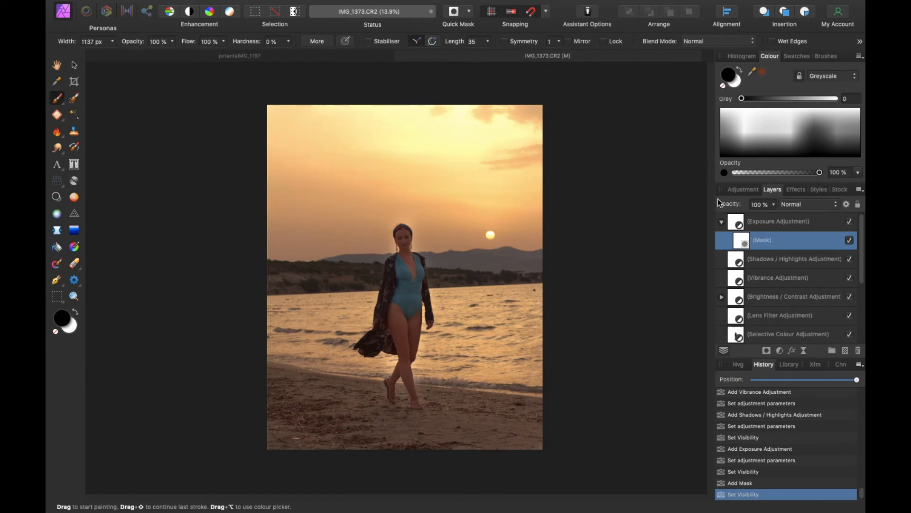
pyautogui.click(745, 244)
pyautogui.moveTo(355, 127); pyautogui.dragTo(332, 166)
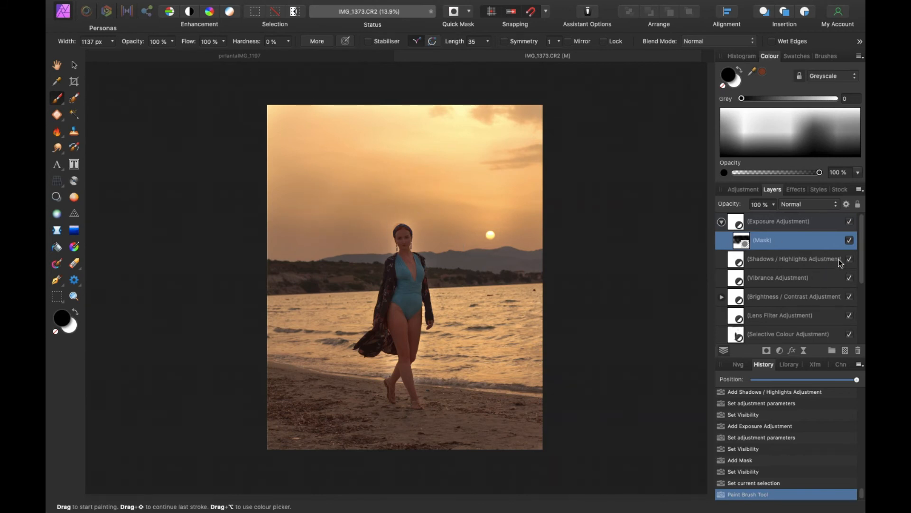
pyautogui.click(850, 221)
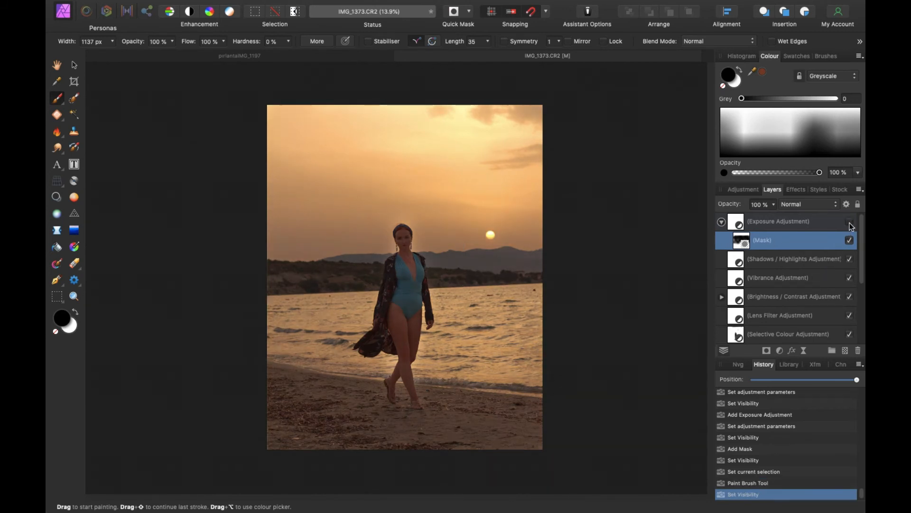
pyautogui.click(850, 223)
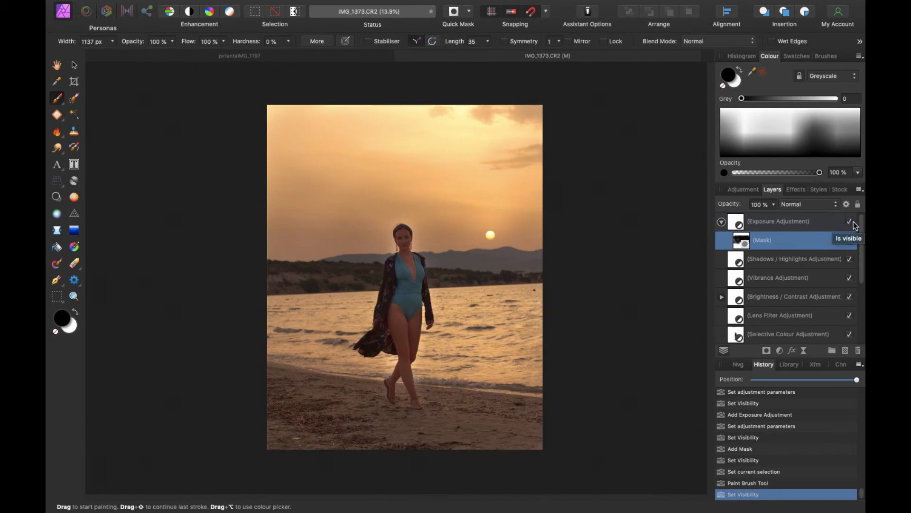
pyautogui.moveTo(360, 254)
pyautogui.mouseDown()
pyautogui.moveTo(335, 193)
pyautogui.moveTo(335, 204)
pyautogui.mouseUp()
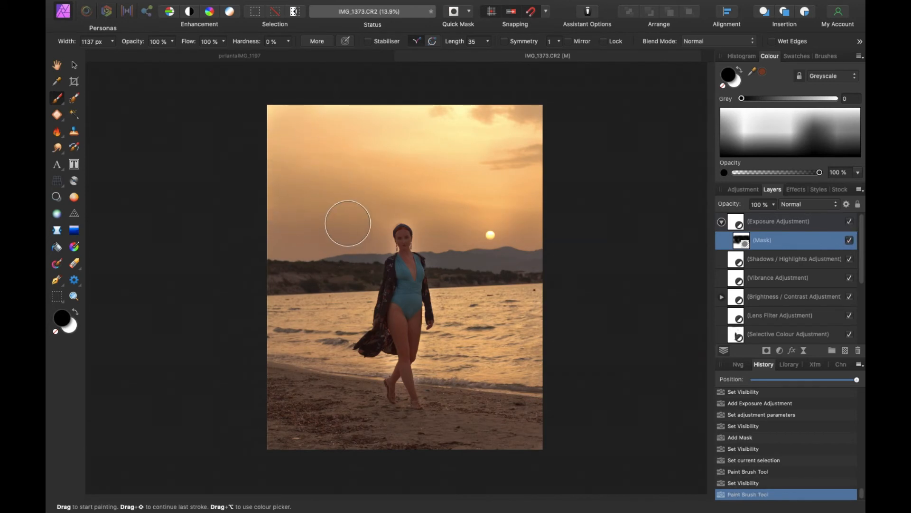
pyautogui.moveTo(517, 144); pyautogui.dragTo(507, 148)
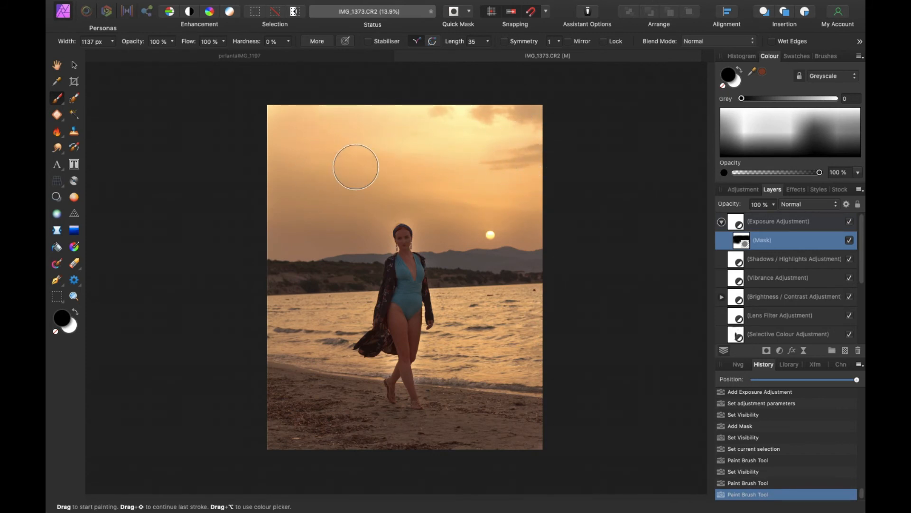
# - Set the brush width to 170 px and paint black on the Exposure mask around the woman's head and the sky towards the sun
pyautogui.scroll(5, 416, 223)
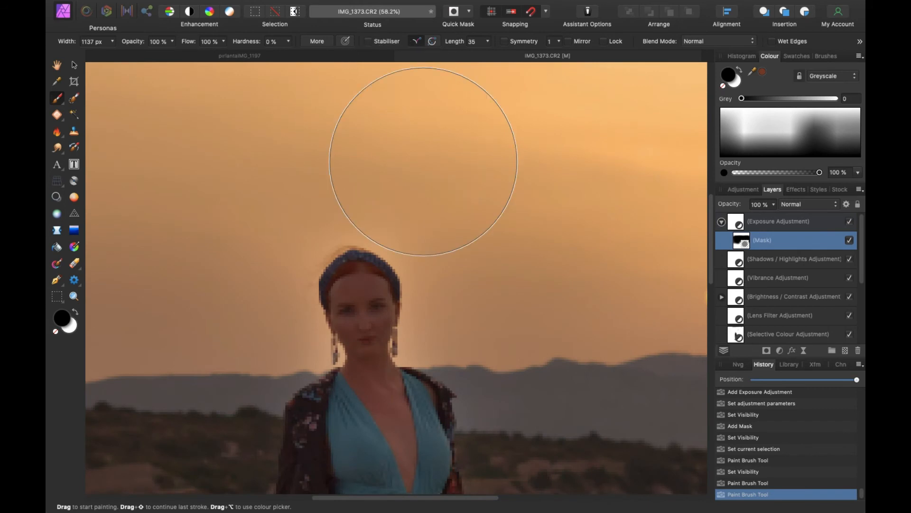
pyautogui.click(112, 42)
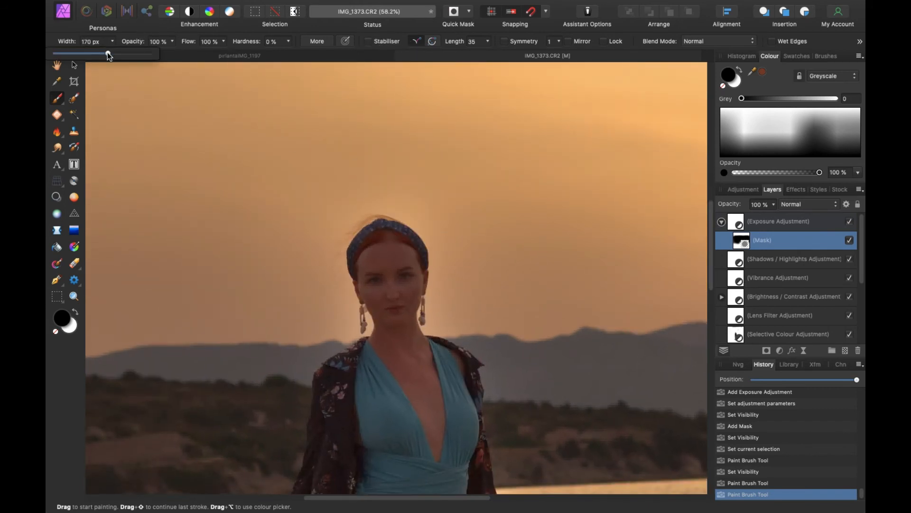
pyautogui.moveTo(396, 184); pyautogui.dragTo(408, 200)
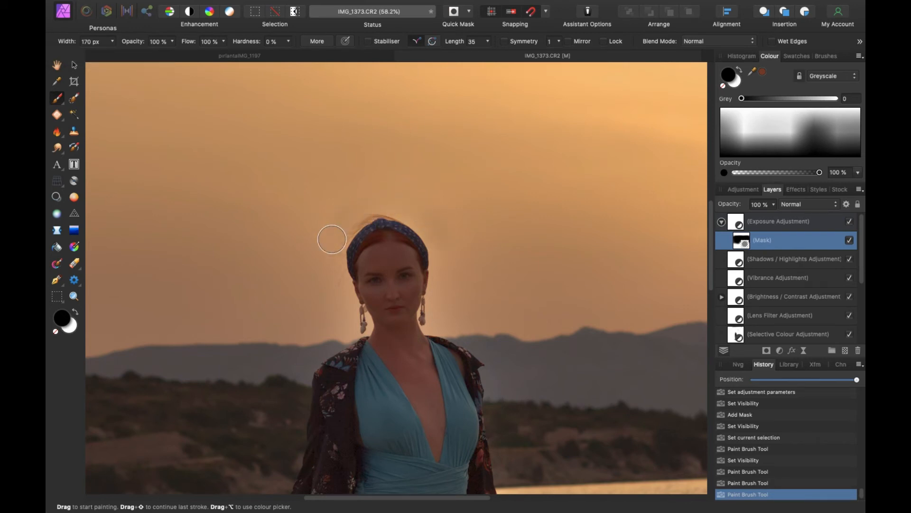
pyautogui.moveTo(333, 240)
pyautogui.mouseDown()
pyautogui.moveTo(341, 288)
pyautogui.moveTo(323, 225)
pyautogui.moveTo(301, 287)
pyautogui.moveTo(316, 333)
pyautogui.moveTo(344, 321)
pyautogui.mouseUp()
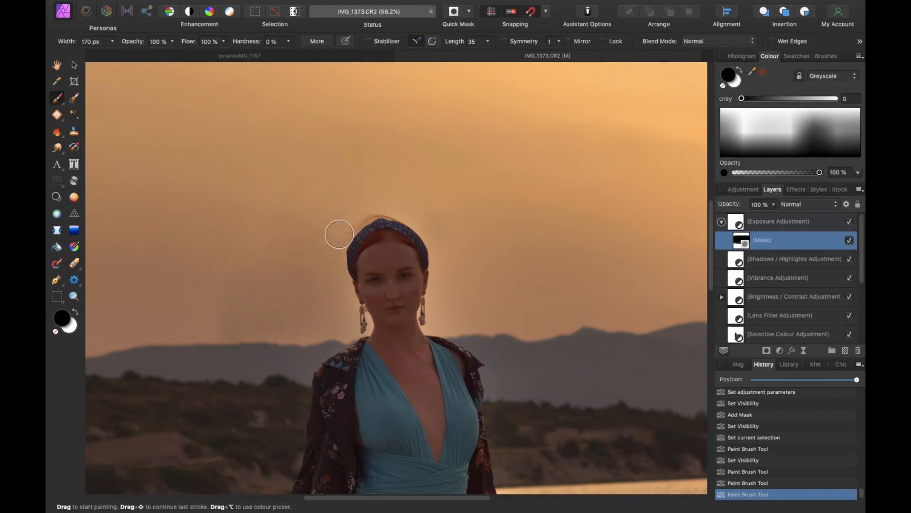
pyautogui.moveTo(457, 255); pyautogui.dragTo(458, 314)
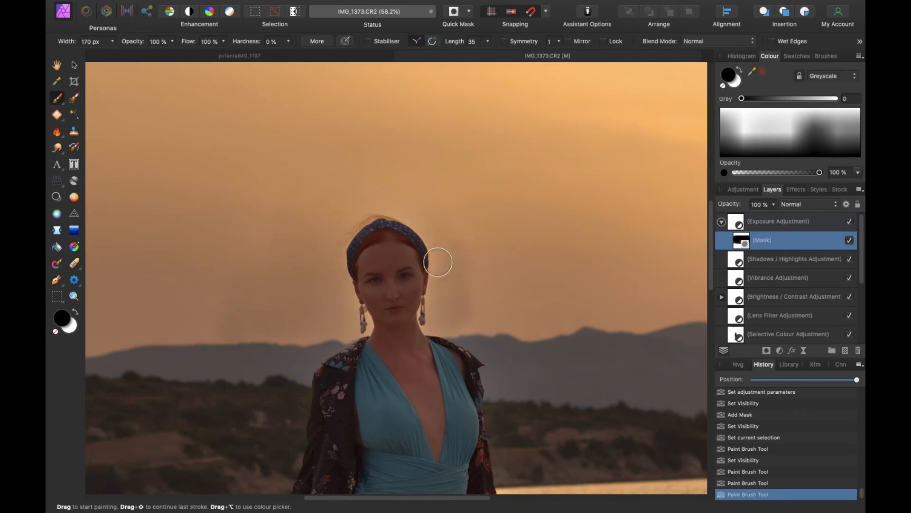
pyautogui.moveTo(433, 261)
pyautogui.mouseDown()
pyautogui.moveTo(465, 271)
pyautogui.moveTo(473, 325)
pyautogui.moveTo(545, 303)
pyautogui.mouseUp()
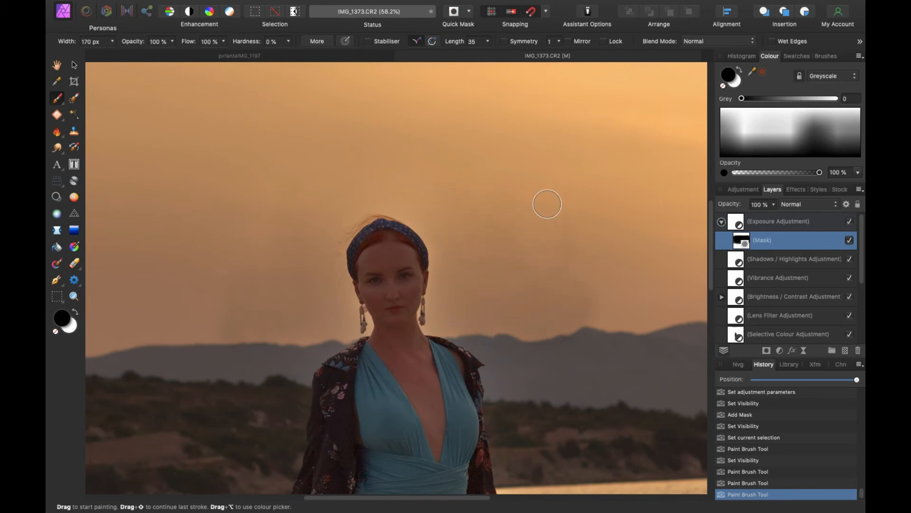
pyautogui.moveTo(547, 204)
pyautogui.mouseDown()
pyautogui.moveTo(585, 223)
pyautogui.moveTo(590, 274)
pyautogui.moveTo(580, 250)
pyautogui.mouseUp()
pyautogui.hscroll(5, 610, 303)
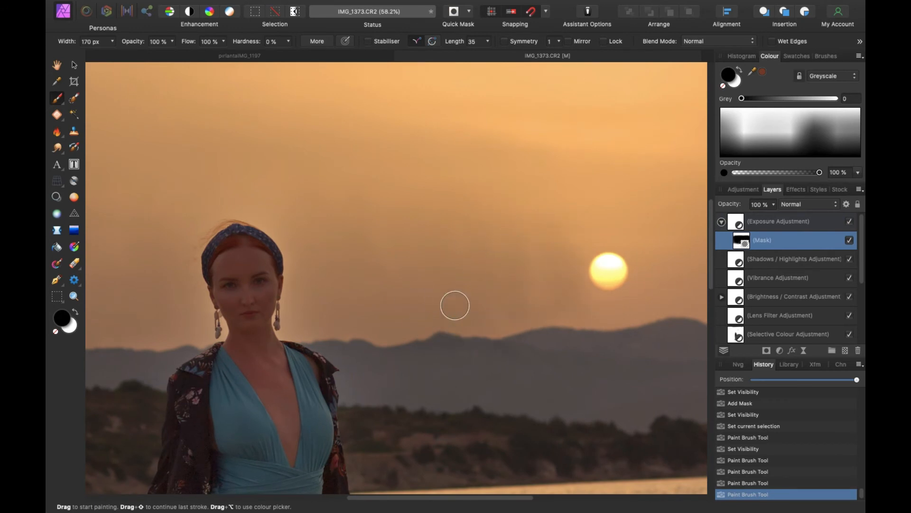
pyautogui.moveTo(454, 305)
pyautogui.mouseDown()
pyautogui.moveTo(451, 216)
pyautogui.moveTo(364, 198)
pyautogui.mouseUp()
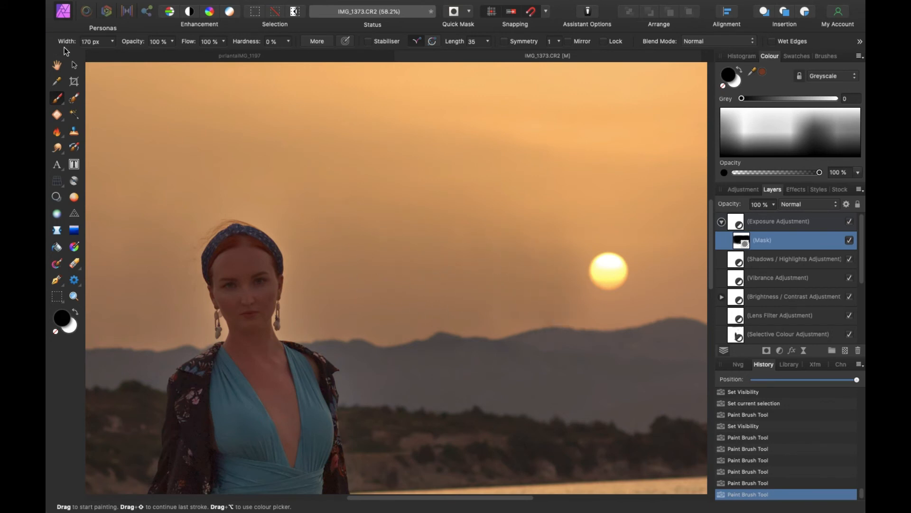
# - Enlarge the brush to 330 px and paint black on the Exposure mask over the sky beside the woman and around the sun
pyautogui.press(']')
pyautogui.press(']')
pyautogui.press(']')
pyautogui.press(']')
pyautogui.press(']')
pyautogui.press(']')
pyautogui.press(']')
pyautogui.moveTo(375, 185)
pyautogui.mouseDown()
pyautogui.moveTo(424, 171)
pyautogui.moveTo(447, 192)
pyautogui.mouseUp()
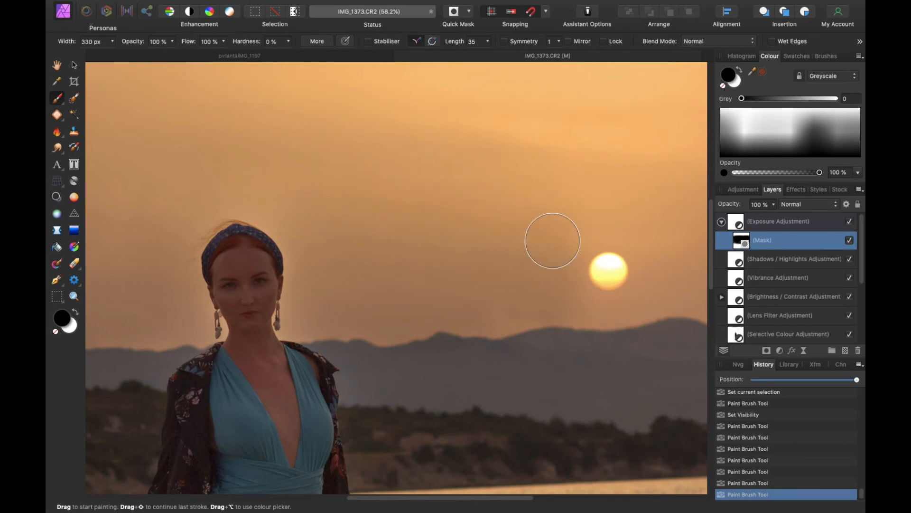
pyautogui.hscroll(7, 660, 352)
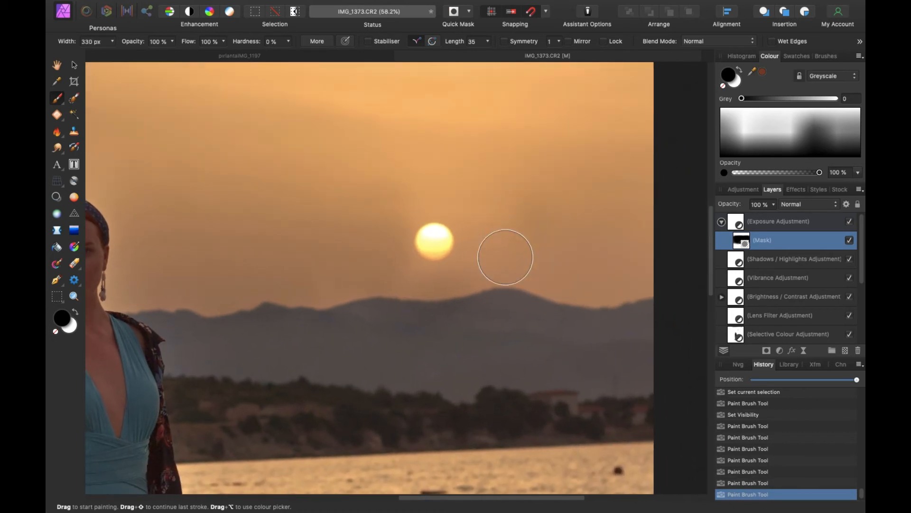
pyautogui.moveTo(505, 257)
pyautogui.mouseDown()
pyautogui.moveTo(489, 224)
pyautogui.moveTo(531, 254)
pyautogui.mouseUp()
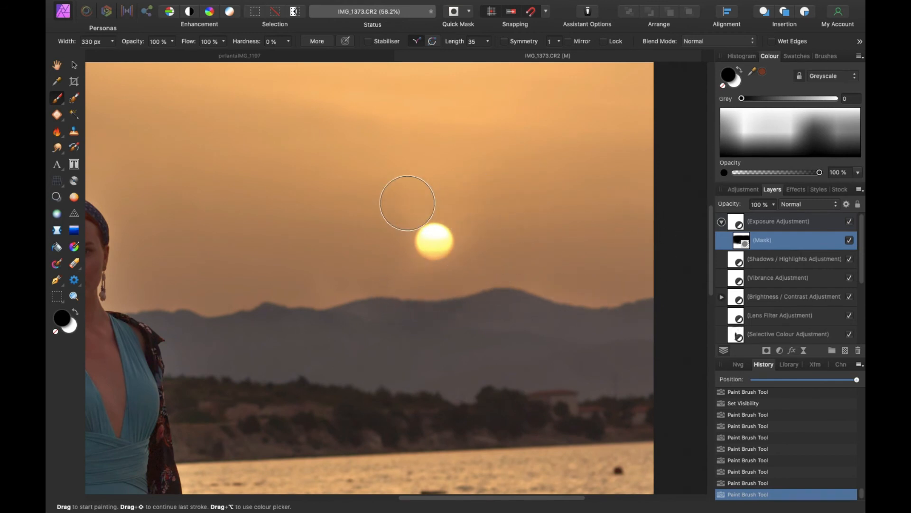
pyautogui.moveTo(550, 212); pyautogui.dragTo(561, 266)
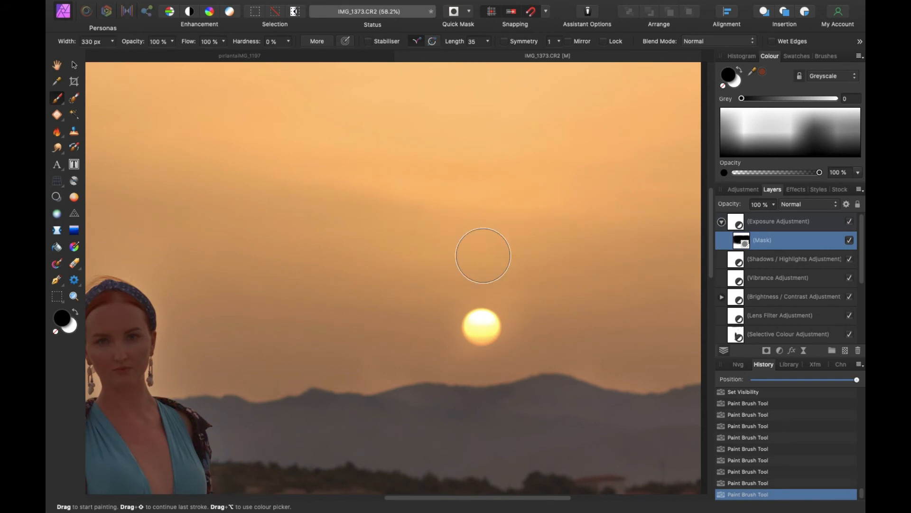
pyautogui.scroll(-10, 577, 275)
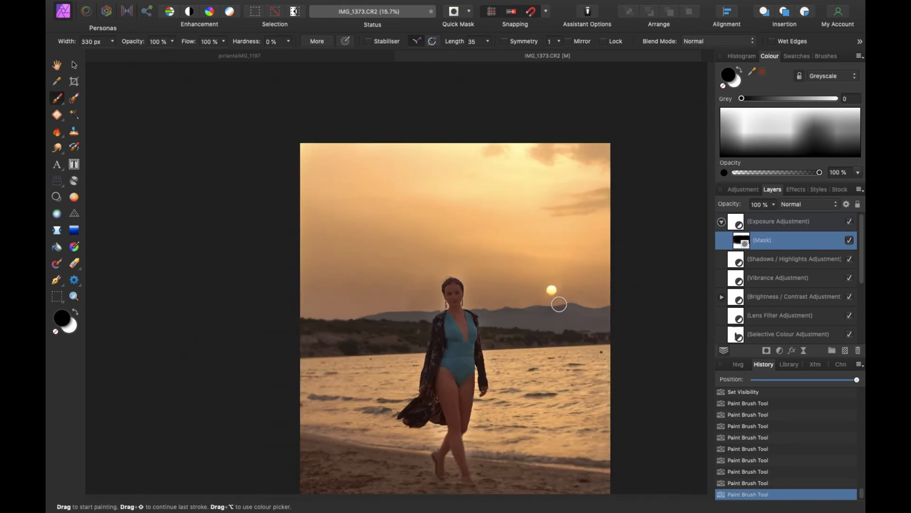
pyautogui.scroll(-3, 559, 298)
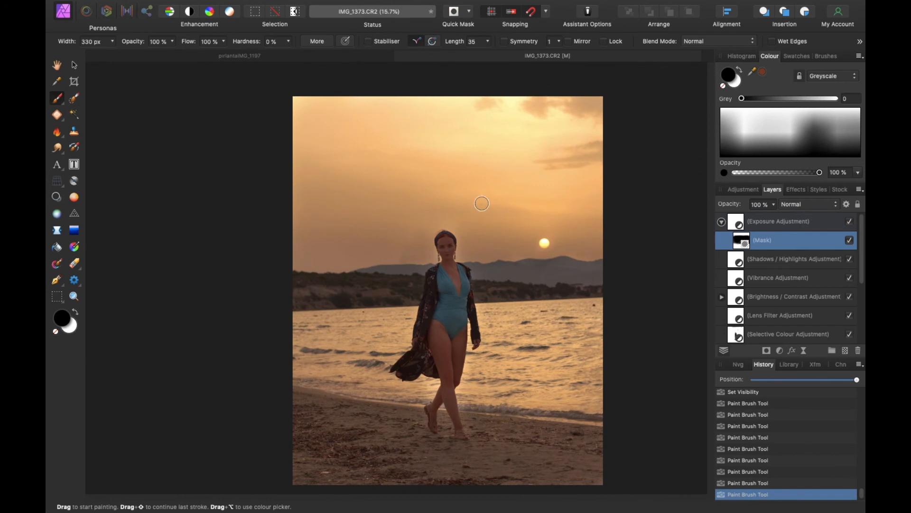
# - Paint black on the Exposure mask over the hills, sea and shoreline around the woman with a 614 px brush
pyautogui.moveTo(514, 248); pyautogui.dragTo(515, 256)
pyautogui.click(850, 221)
pyautogui.moveTo(356, 270); pyautogui.dragTo(368, 263)
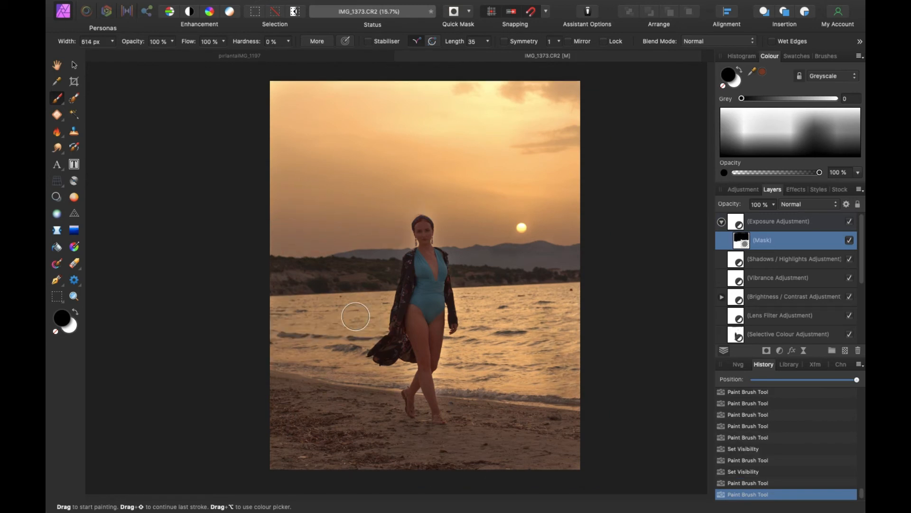
pyautogui.moveTo(356, 317)
pyautogui.mouseDown()
pyautogui.moveTo(272, 332)
pyautogui.moveTo(469, 407)
pyautogui.moveTo(472, 383)
pyautogui.mouseUp()
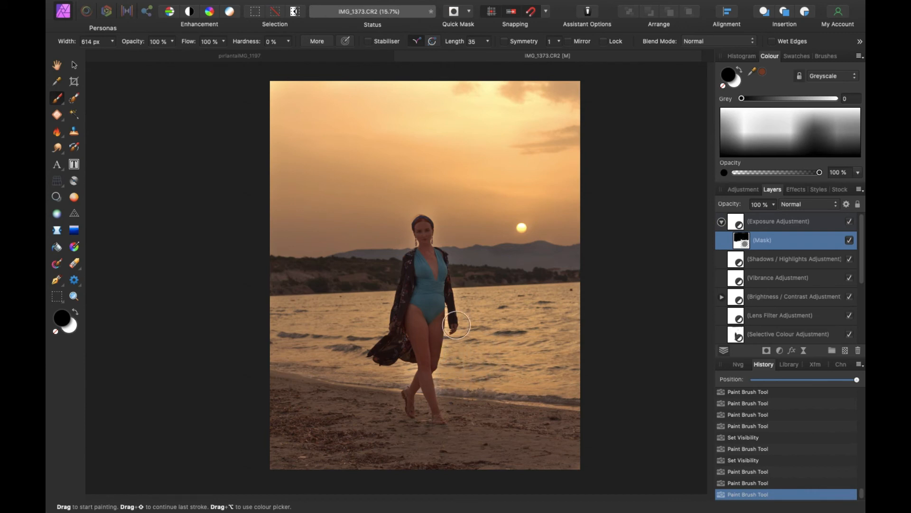
pyautogui.moveTo(396, 383); pyautogui.dragTo(406, 374)
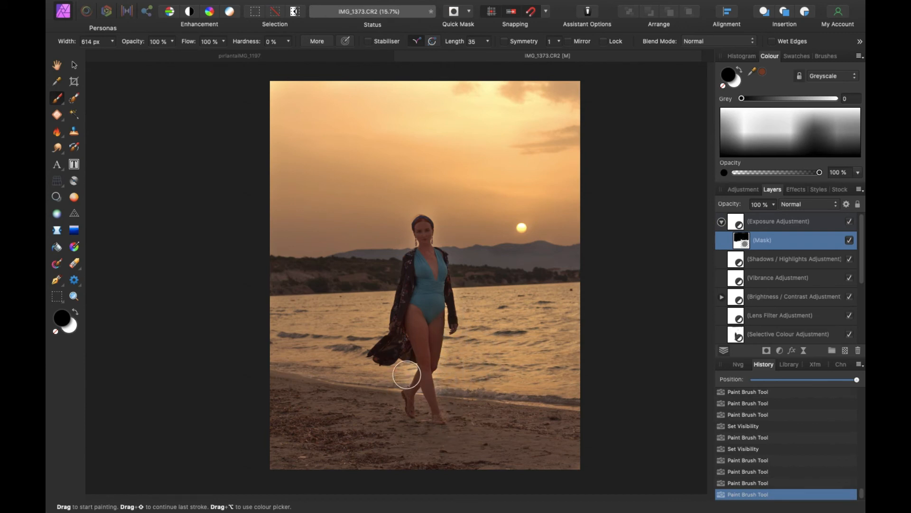
pyautogui.moveTo(466, 384); pyautogui.dragTo(453, 385)
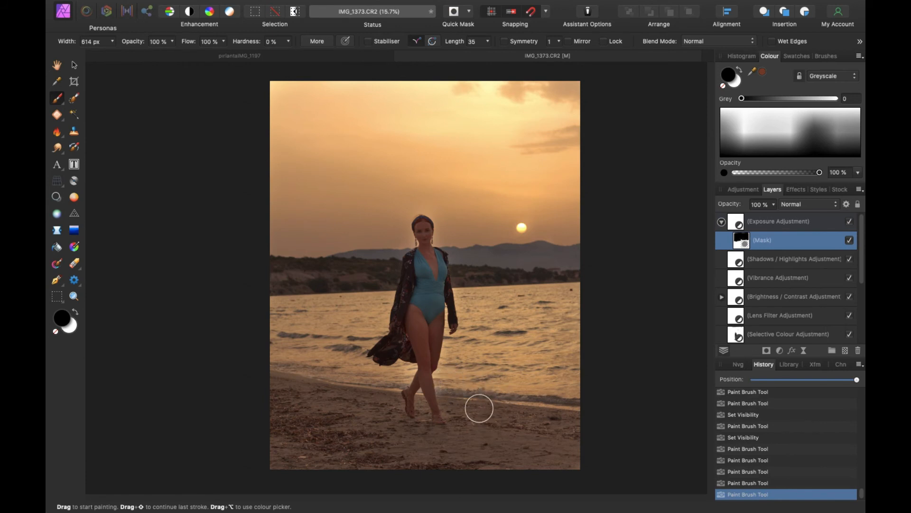
pyautogui.moveTo(513, 398); pyautogui.dragTo(478, 397)
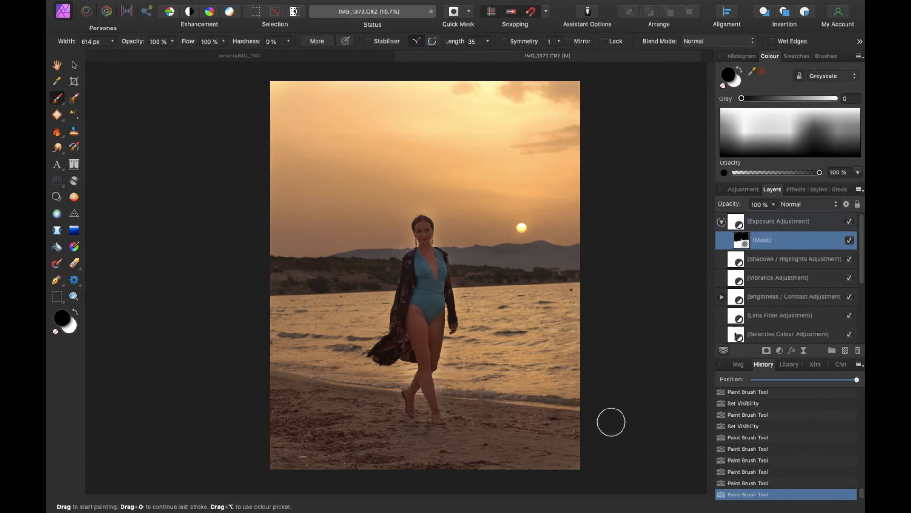
# - Compare the image with the top Exposure adjustment and its mask switched off and on
pyautogui.click(850, 222)
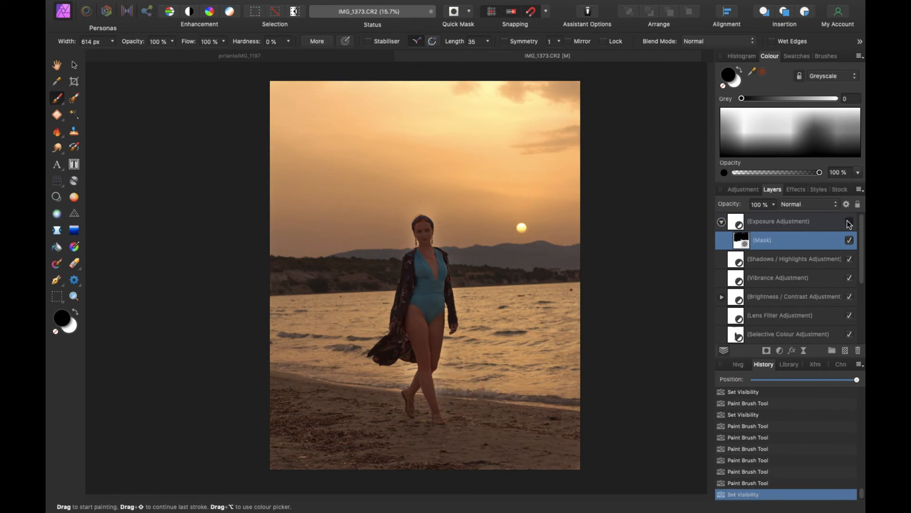
pyautogui.click(849, 222)
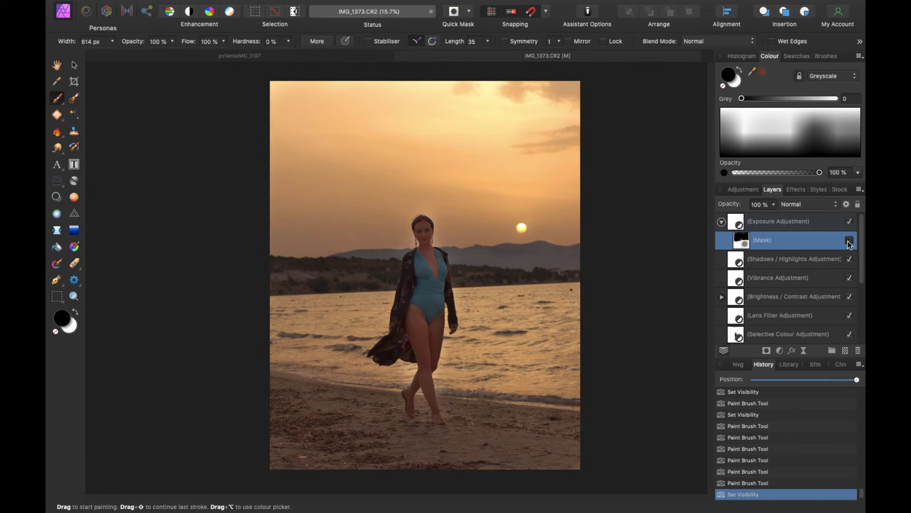
pyautogui.click(849, 240)
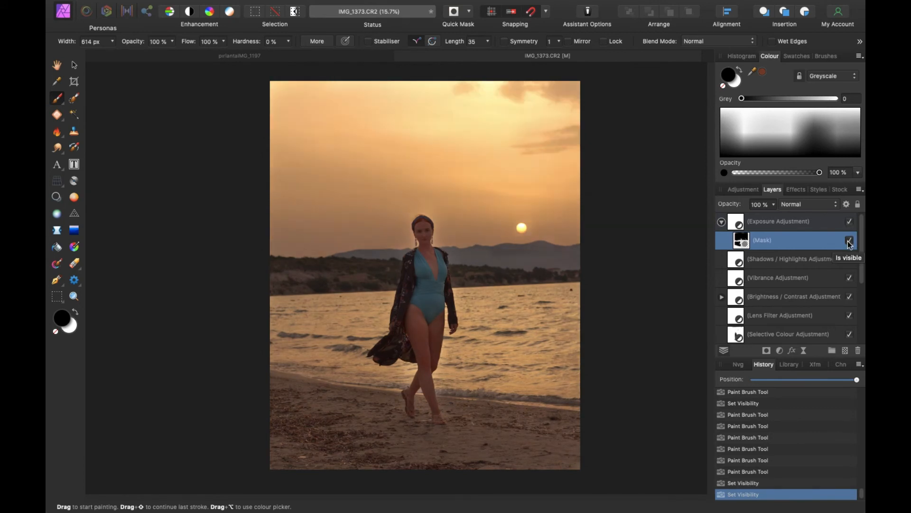
pyautogui.click(850, 223)
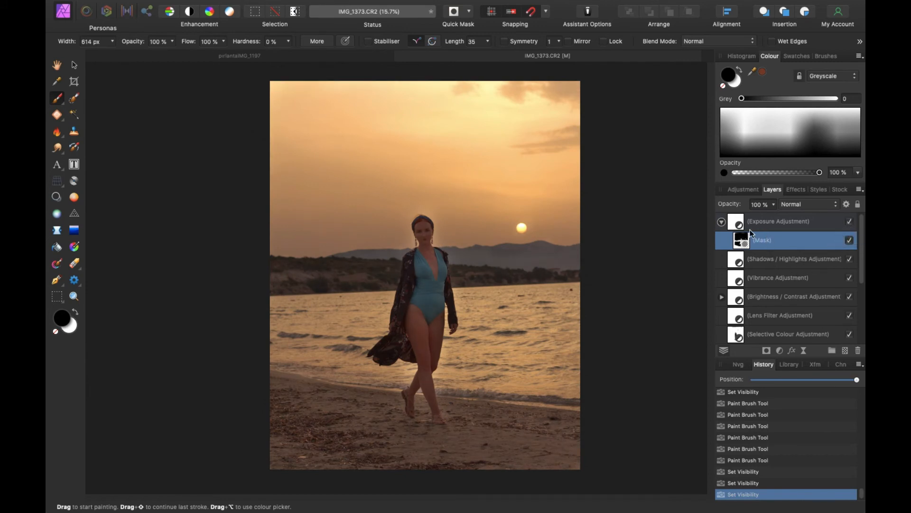
# - Collapse the top Exposure adjustment, select all adjustment layers above the Background layers, and compare the whole edit off and on
pyautogui.click(760, 221)
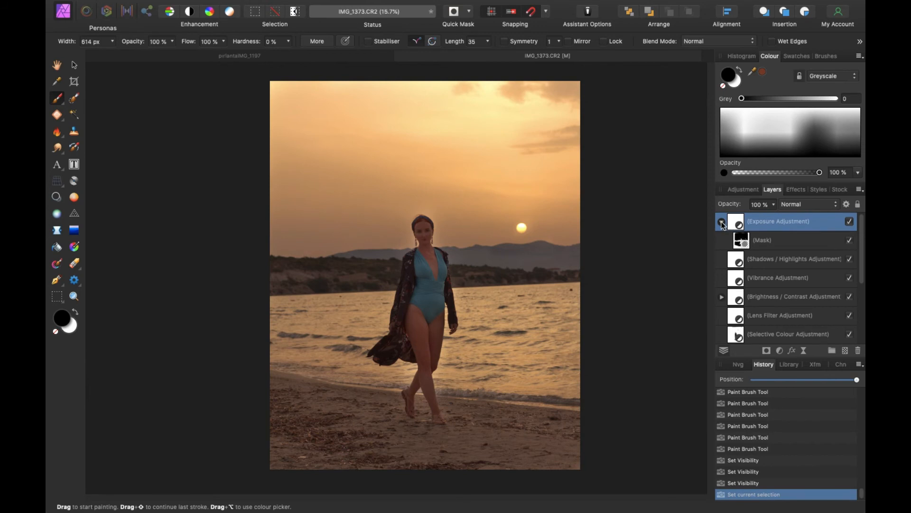
pyautogui.click(744, 189)
pyautogui.click(745, 209)
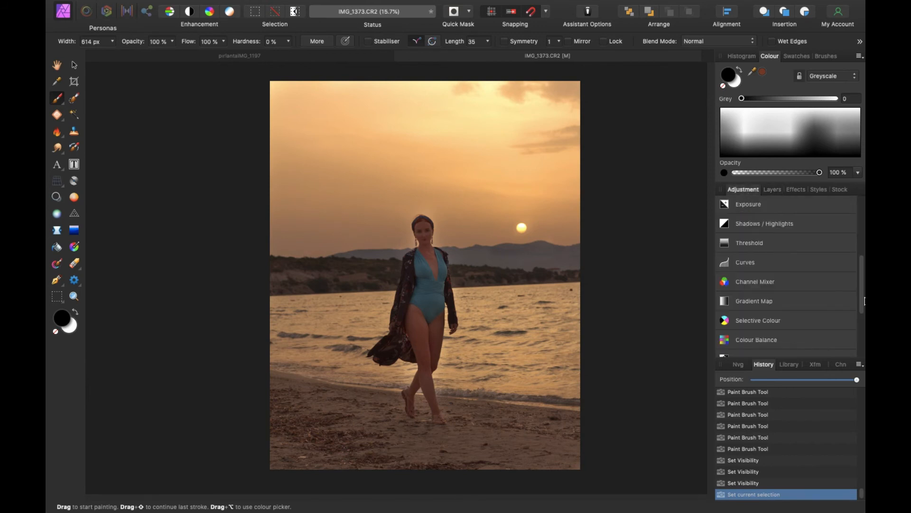
pyautogui.click(773, 189)
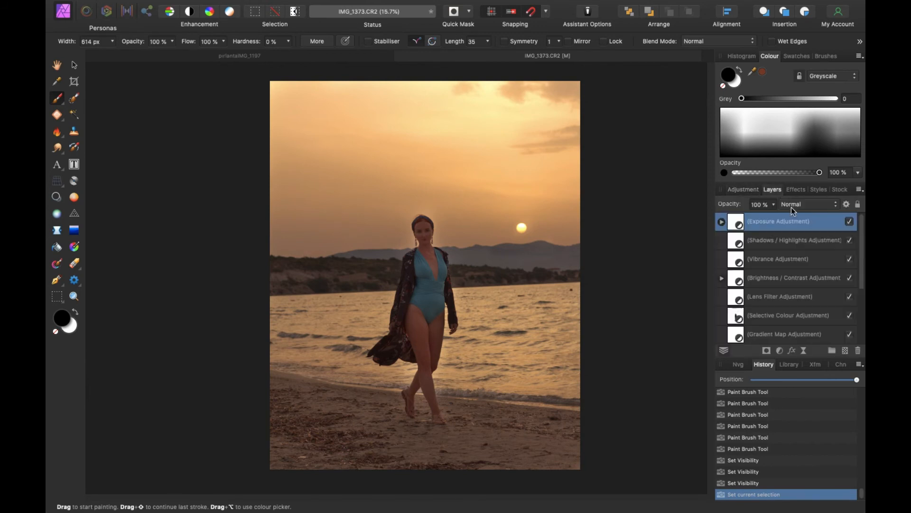
pyautogui.scroll(-5, 803, 316)
pyautogui.keyDown('shift'); pyautogui.click(791, 300); pyautogui.keyUp('shift')
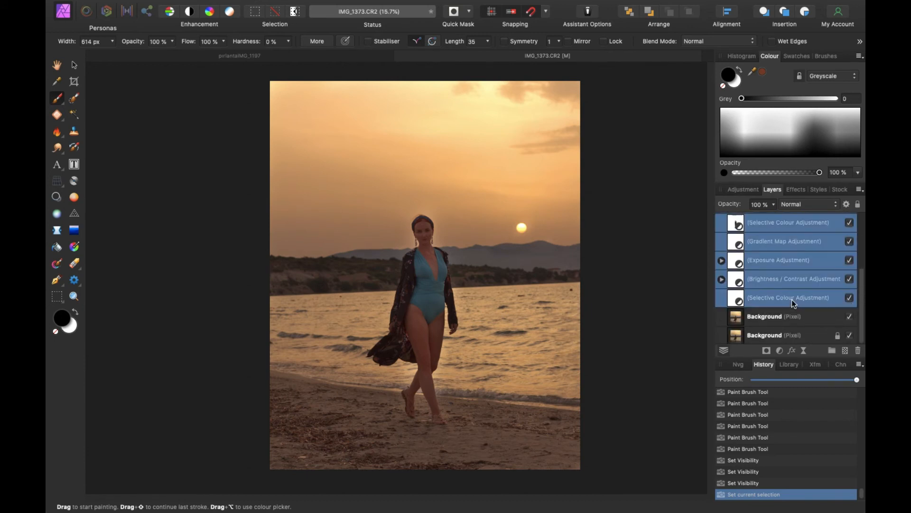
pyautogui.click(850, 298)
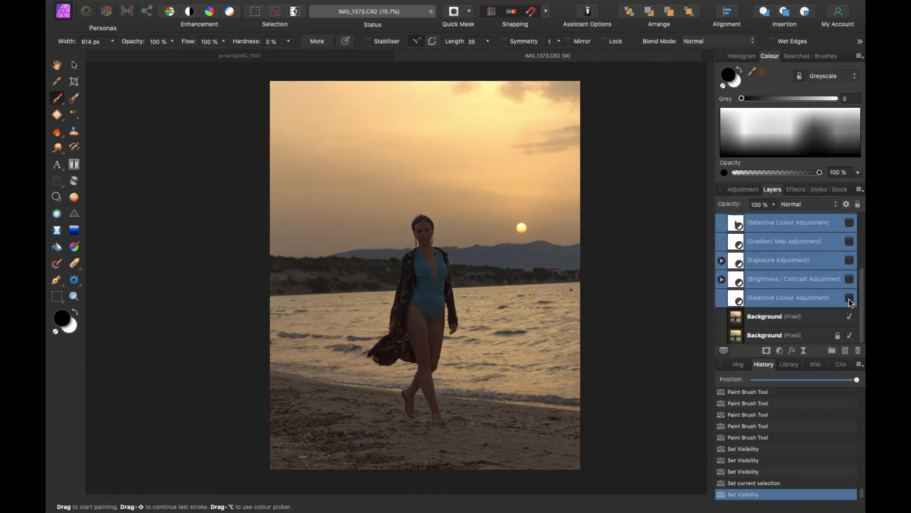
pyautogui.click(850, 298)
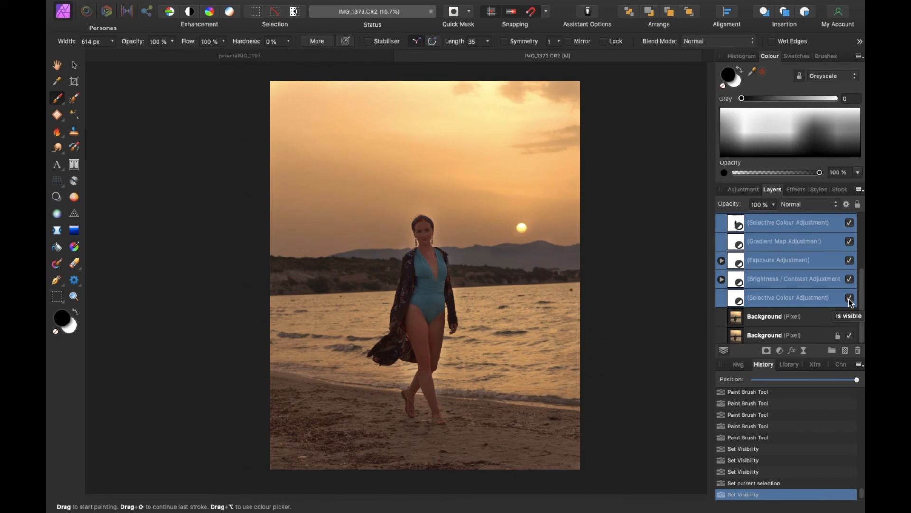
pyautogui.click(850, 299)
pyautogui.click(849, 299)
# - Duplicate the upper Background layer, apply a High Pass filter with a 7.4 px radius to the copy, and make black the foreground colour
pyautogui.click(798, 321)
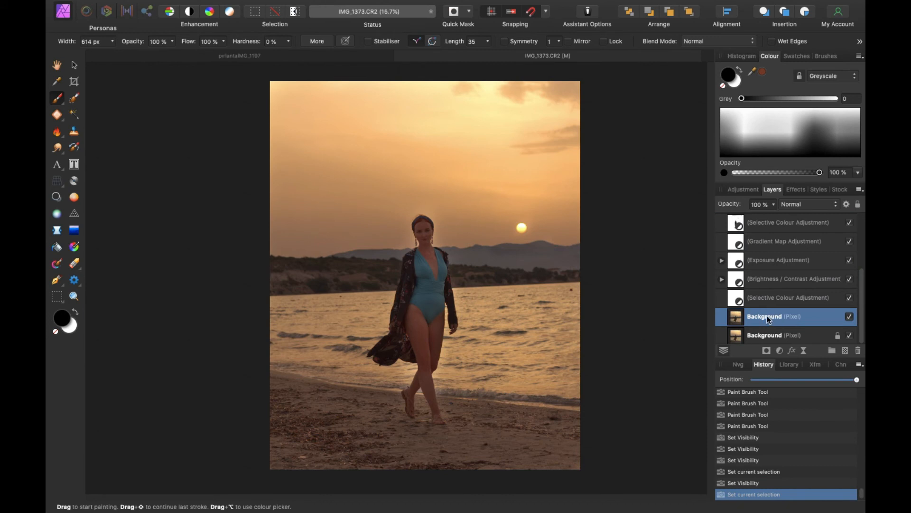
pyautogui.press('super+j')
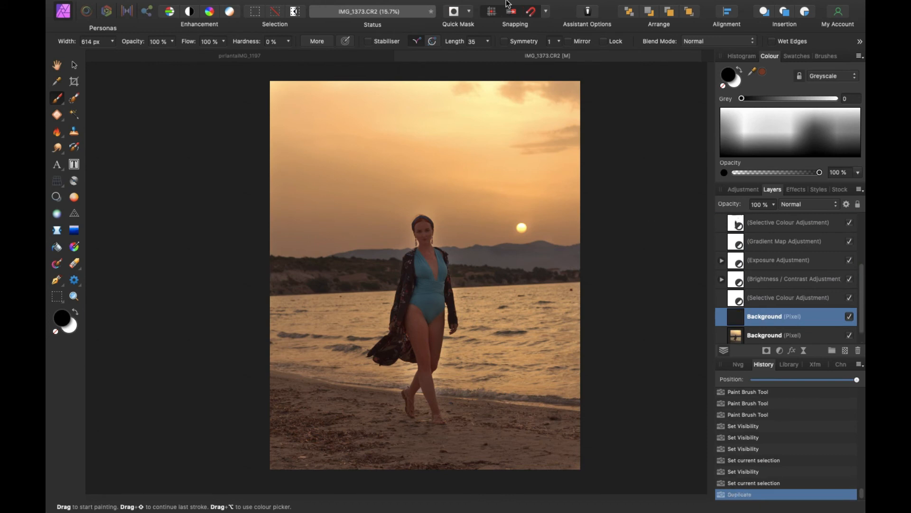
pyautogui.moveTo(507, 2)
pyautogui.click(388, 7)
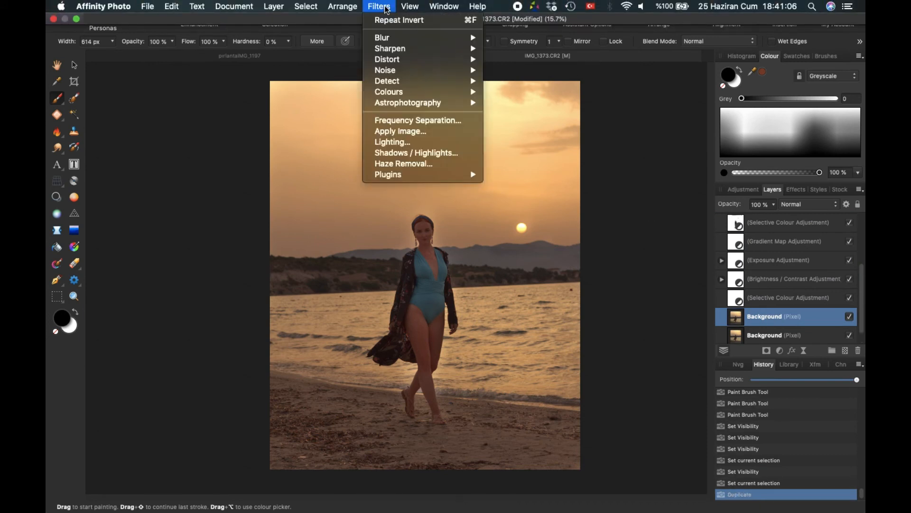
pyautogui.moveTo(408, 48)
pyautogui.click(505, 71)
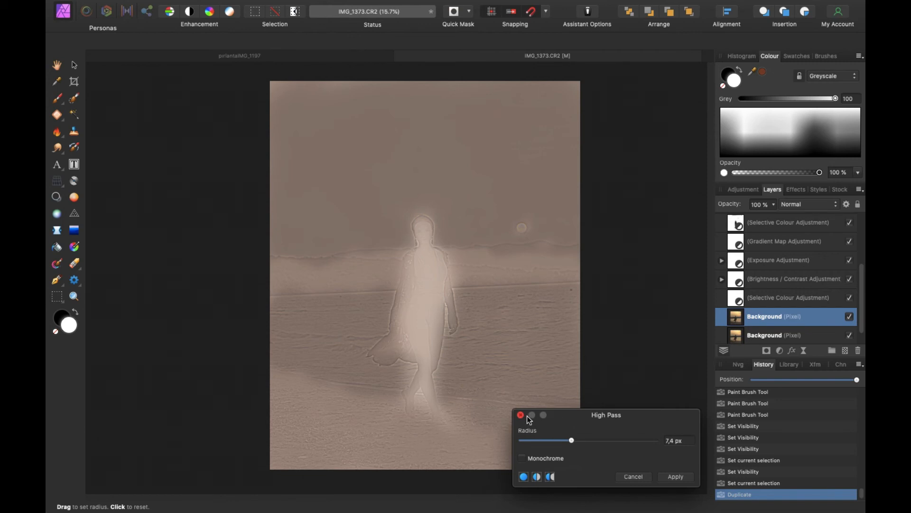
pyautogui.click(676, 477)
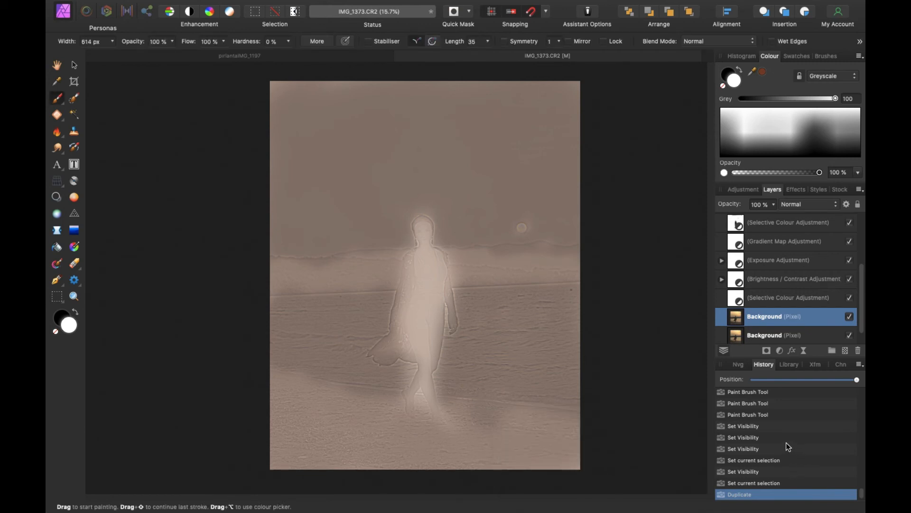
pyautogui.press('x')
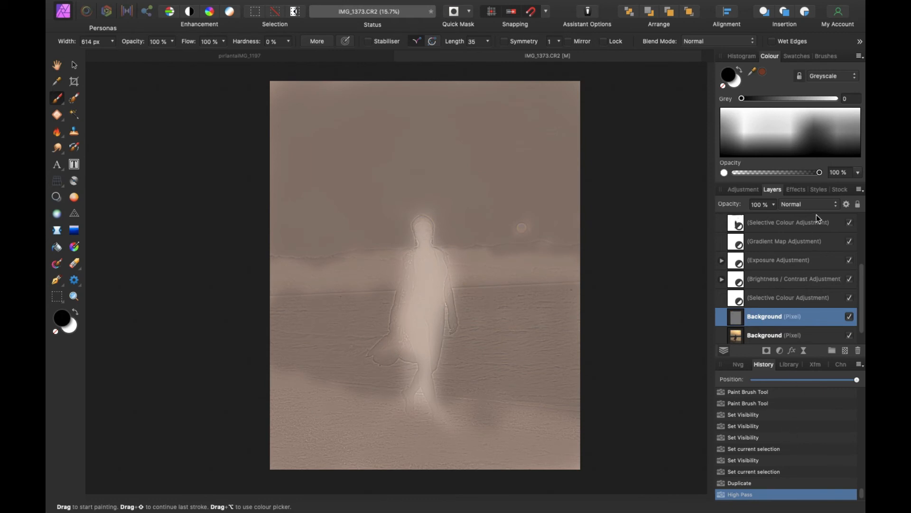
# - Set the High Pass layer's blend mode to Soft Light and compare the sharpening off and on
pyautogui.click(810, 205)
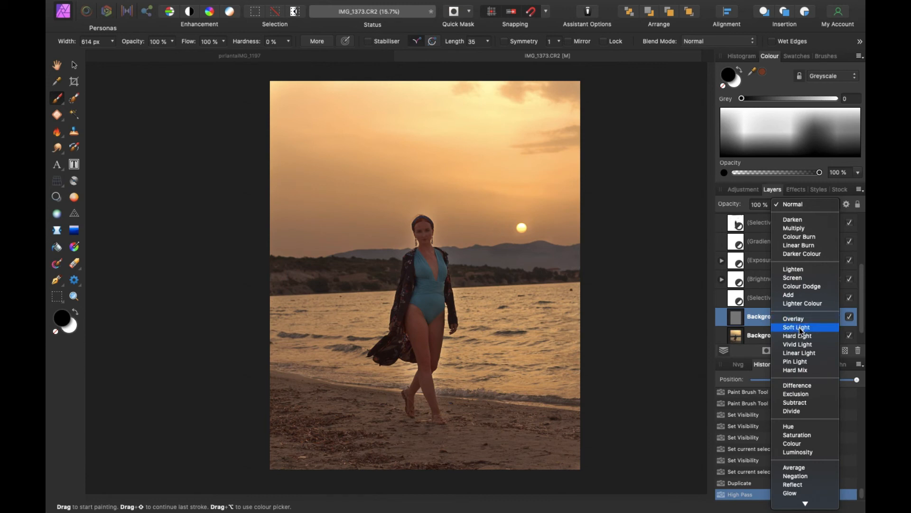
pyautogui.click(800, 327)
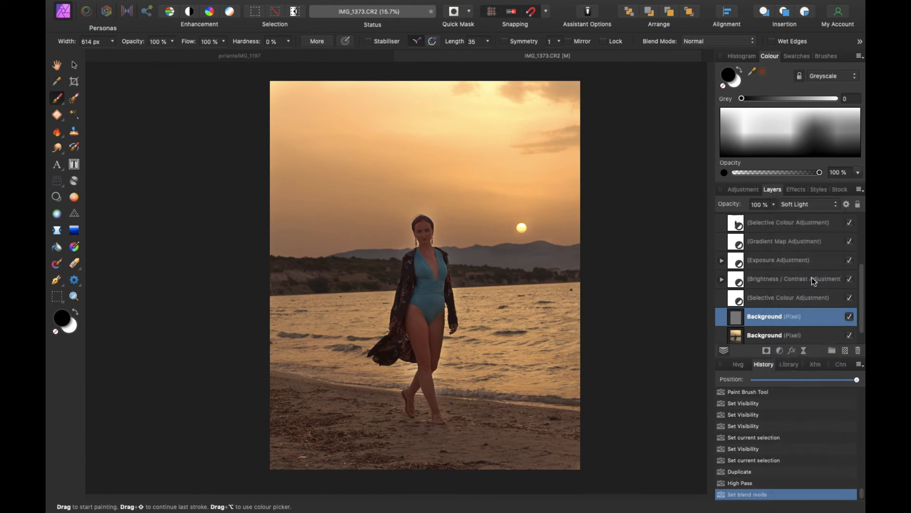
pyautogui.click(849, 316)
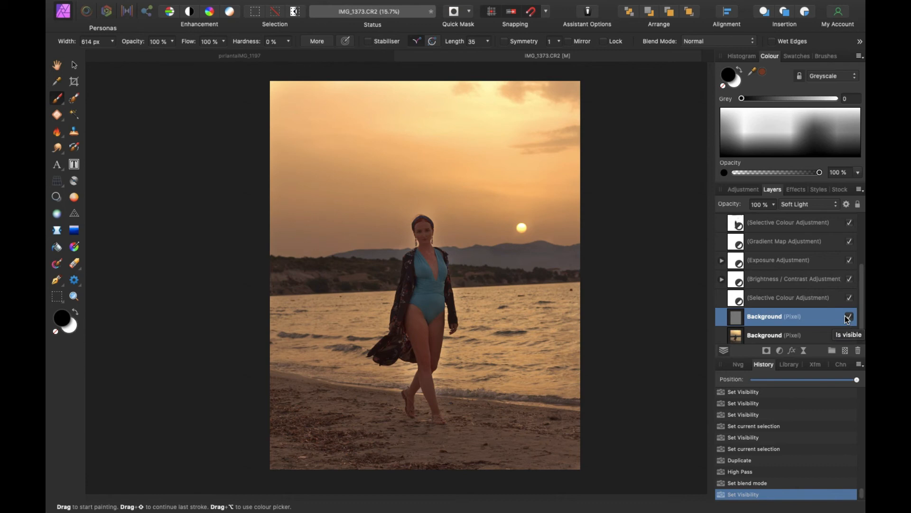
# - Select every adjustment layer from the bottom Selective Colour up to the top Exposure and compare the edit off and on
pyautogui.scroll(-1, 836, 323)
pyautogui.click(817, 334)
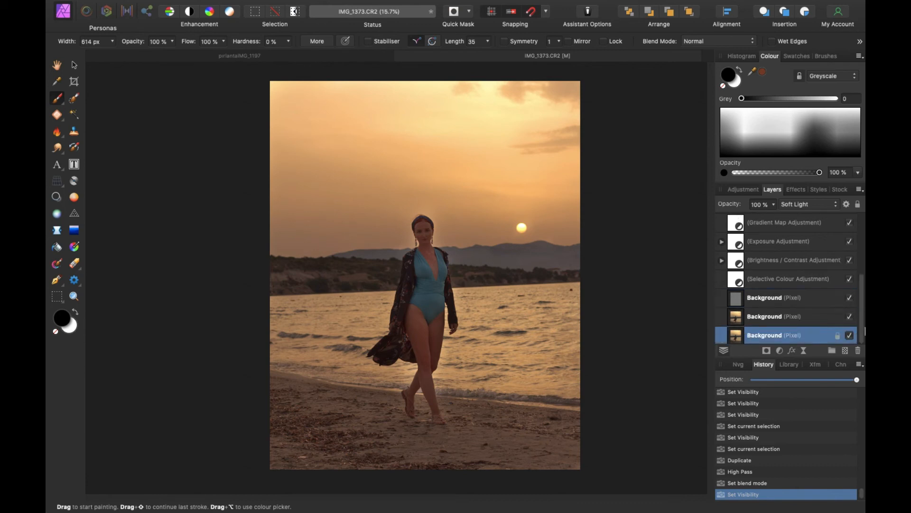
pyautogui.click(779, 297)
pyautogui.click(790, 275)
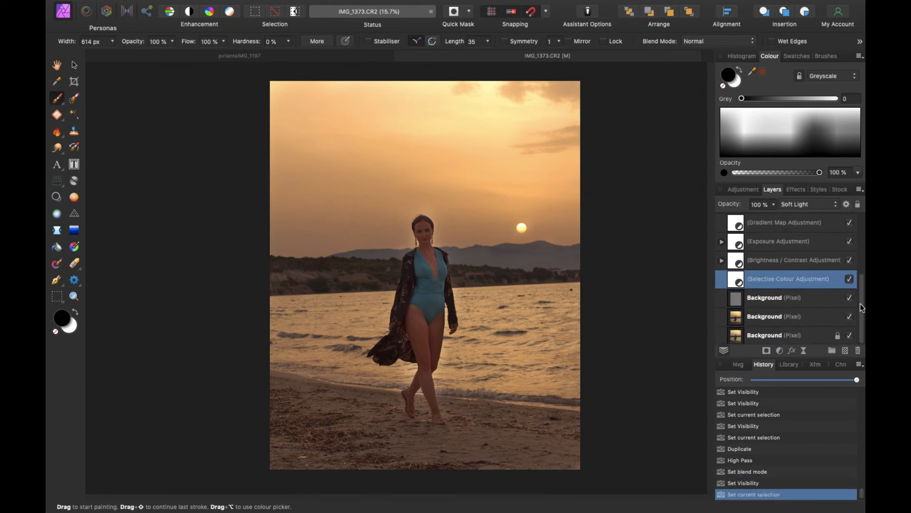
pyautogui.moveTo(861, 304); pyautogui.dragTo(864, 225)
pyautogui.keyDown('shift'); pyautogui.click(779, 221); pyautogui.keyUp('shift')
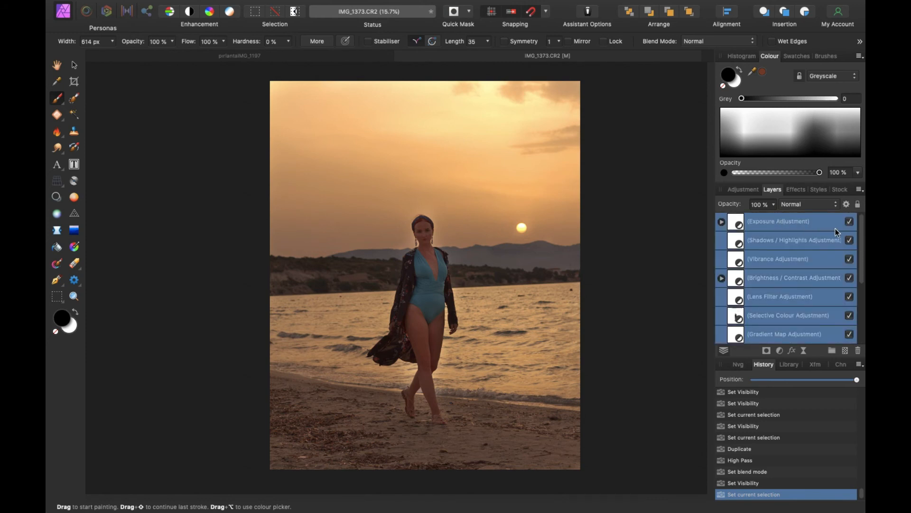
pyautogui.click(849, 222)
pyautogui.click(850, 223)
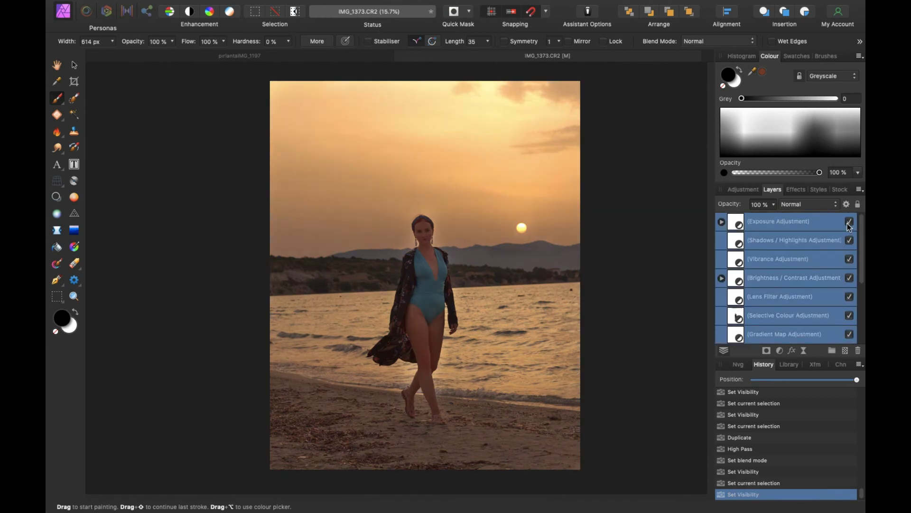
# - Add a highlight Curves layer above the top Exposure adjustment with the "highlight layer" macro from the dodge and burn skin set
pyautogui.click(805, 224)
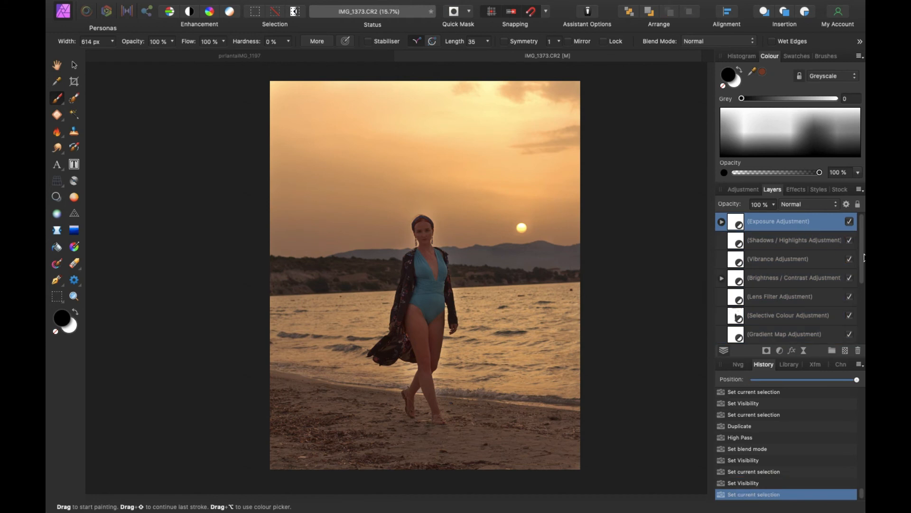
pyautogui.scroll(-5, 864, 257)
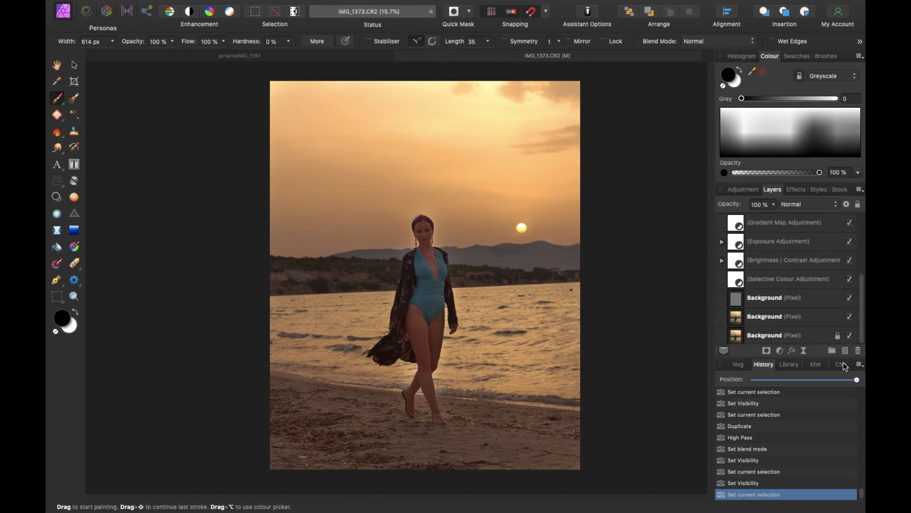
pyautogui.click(769, 316)
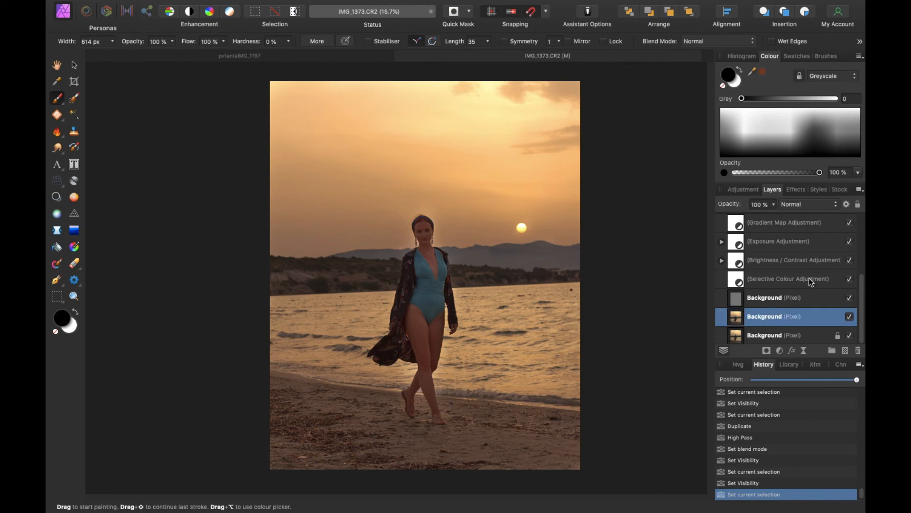
pyautogui.scroll(5, 809, 278)
pyautogui.click(788, 225)
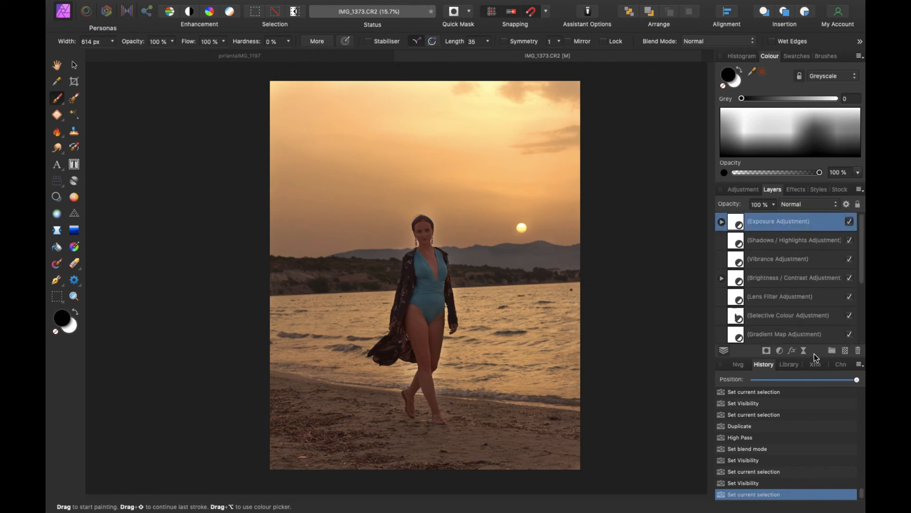
pyautogui.click(788, 364)
pyautogui.click(762, 432)
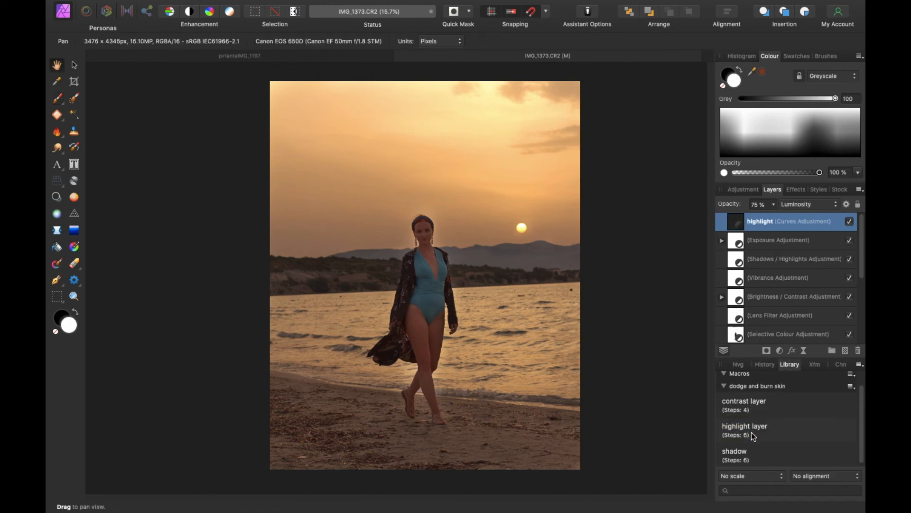
# - Paint white on the highlight layer's mask along the woman's legs with a 75 px brush and check the effect
pyautogui.click(57, 98)
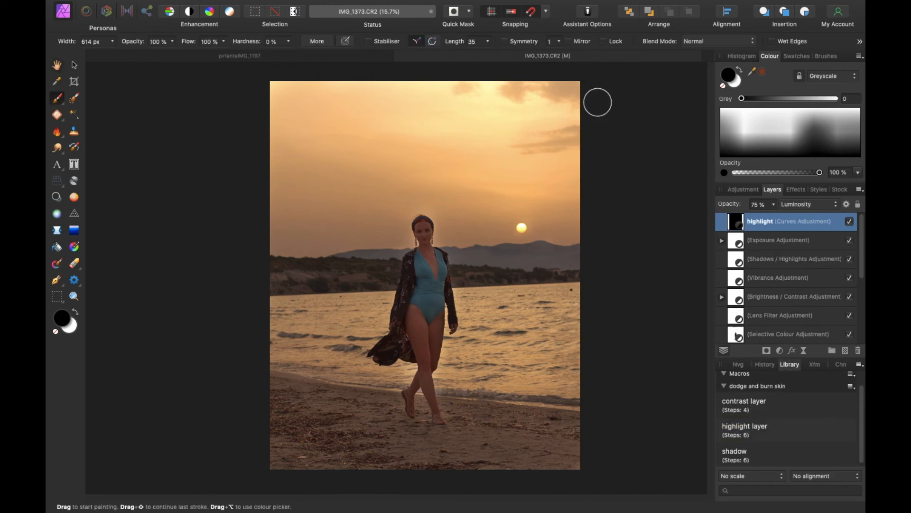
pyautogui.click(728, 75)
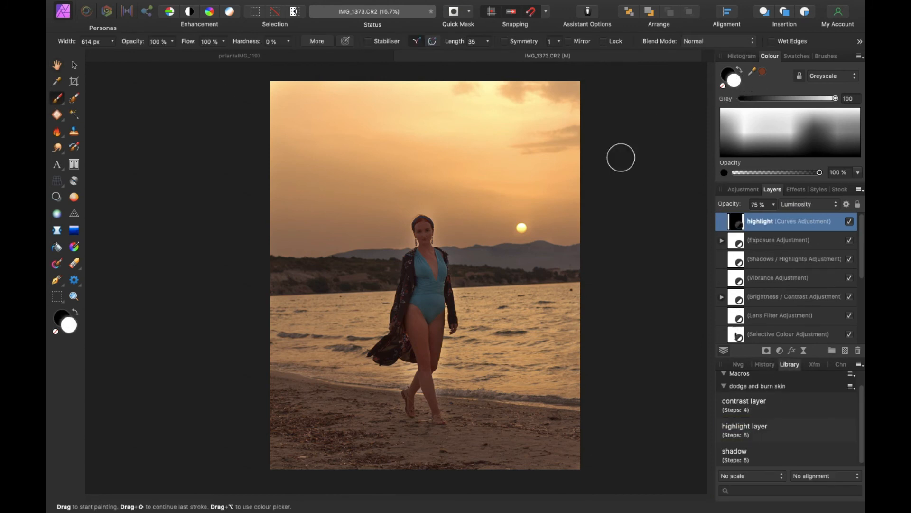
pyautogui.click(113, 41)
pyautogui.click(98, 53)
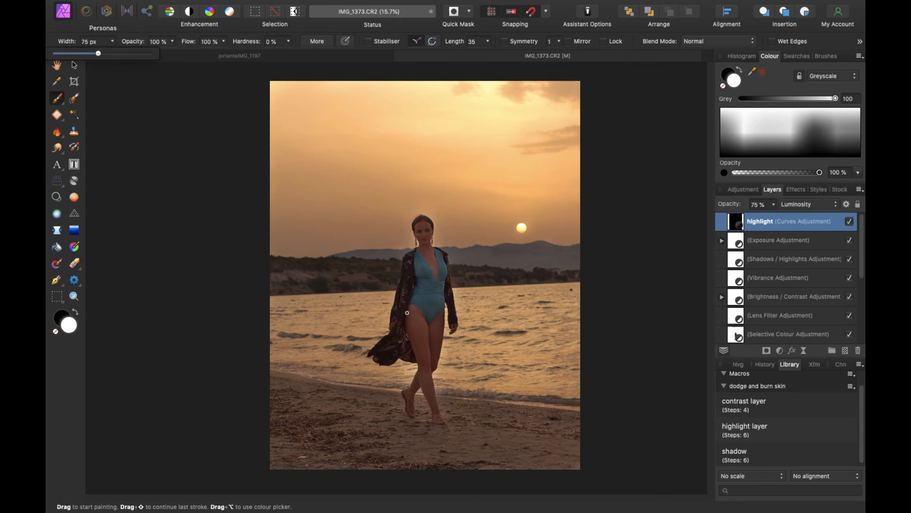
pyautogui.scroll(6, 422, 317)
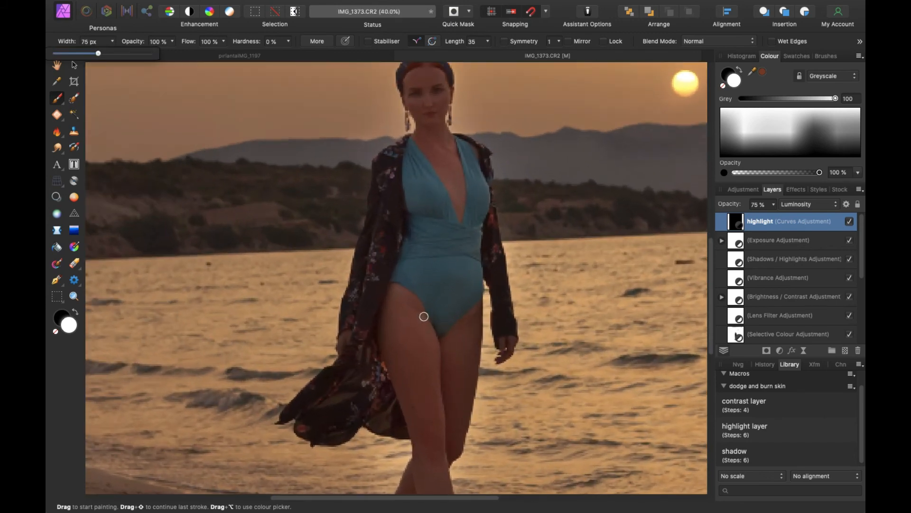
pyautogui.scroll(-5, 421, 296)
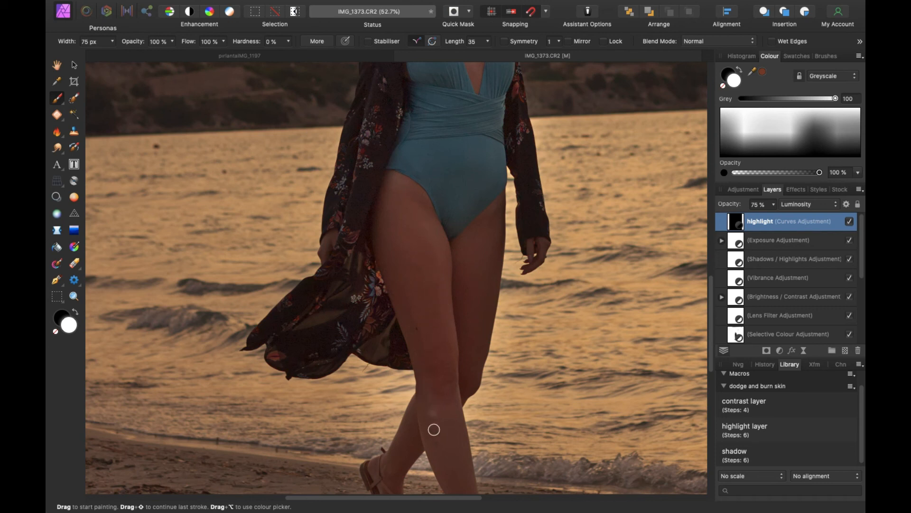
pyautogui.scroll(-3, 428, 418)
pyautogui.scroll(-2, 438, 379)
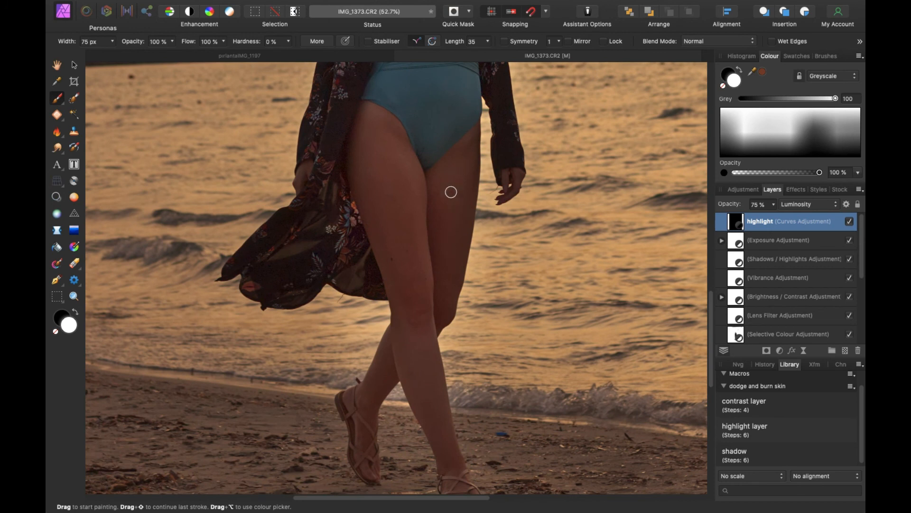
pyautogui.scroll(-2, 404, 394)
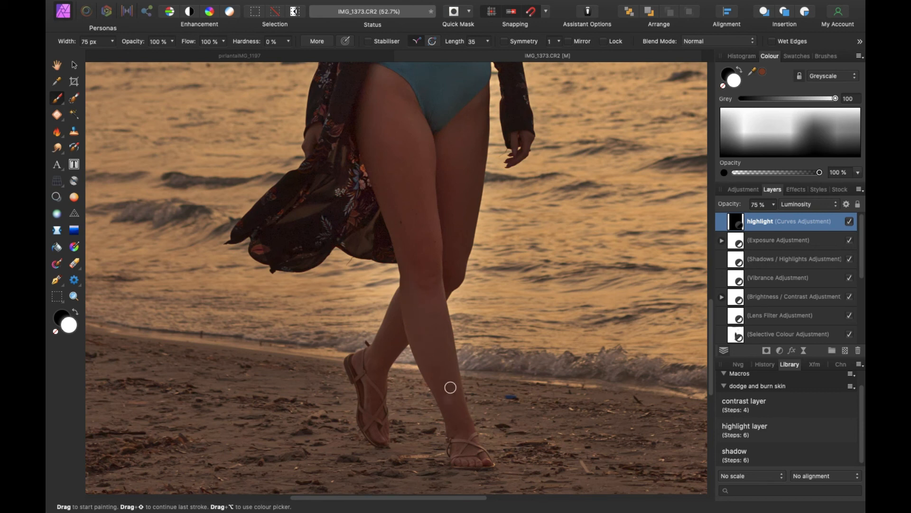
pyautogui.scroll(-1, 446, 371)
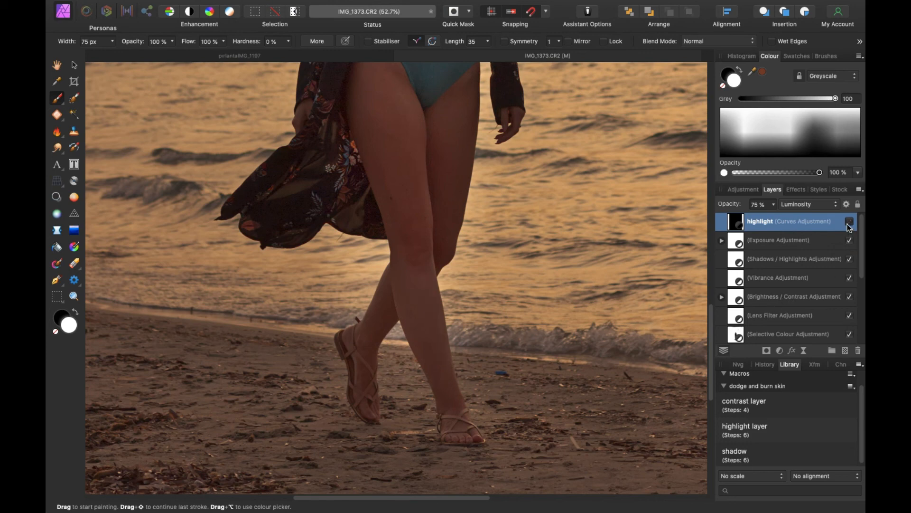
# - Add a shadows Curves layer above the highlight layer with the "shadow" macro
pyautogui.scroll(-3, 525, 259)
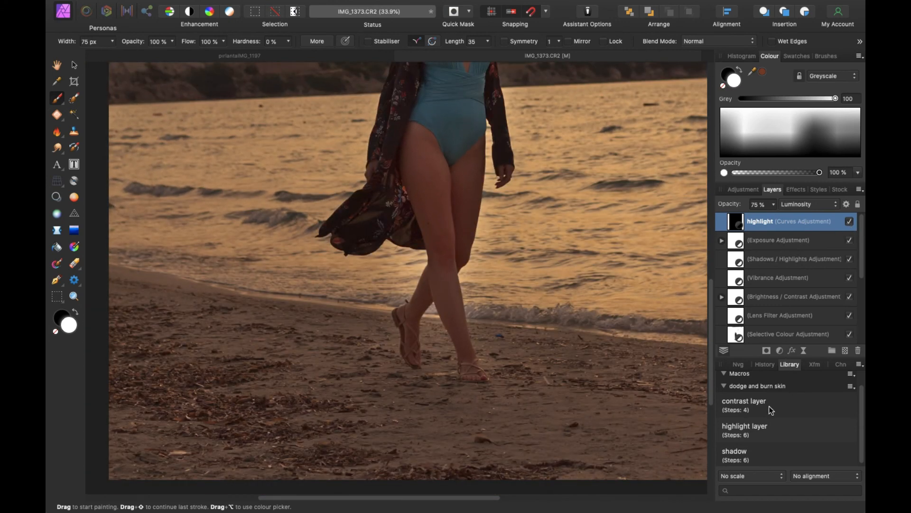
pyautogui.click(742, 448)
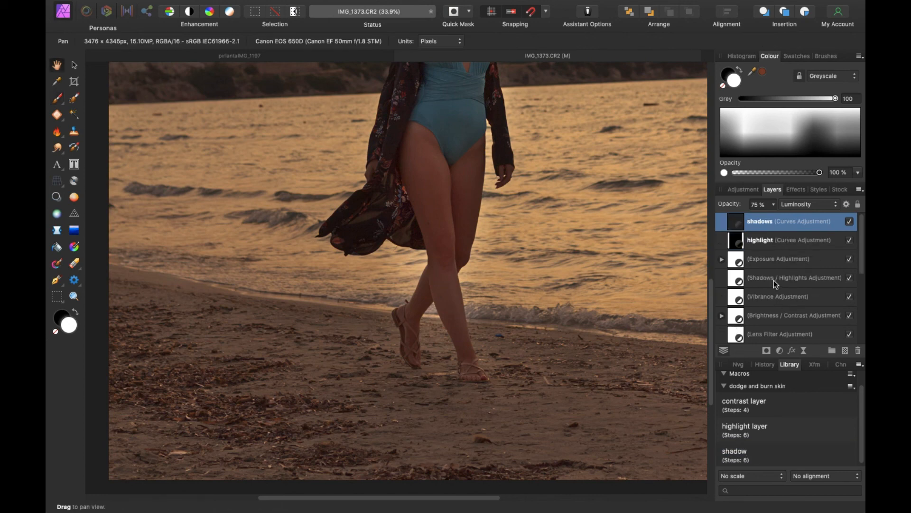
pyautogui.scroll(3, 439, 169)
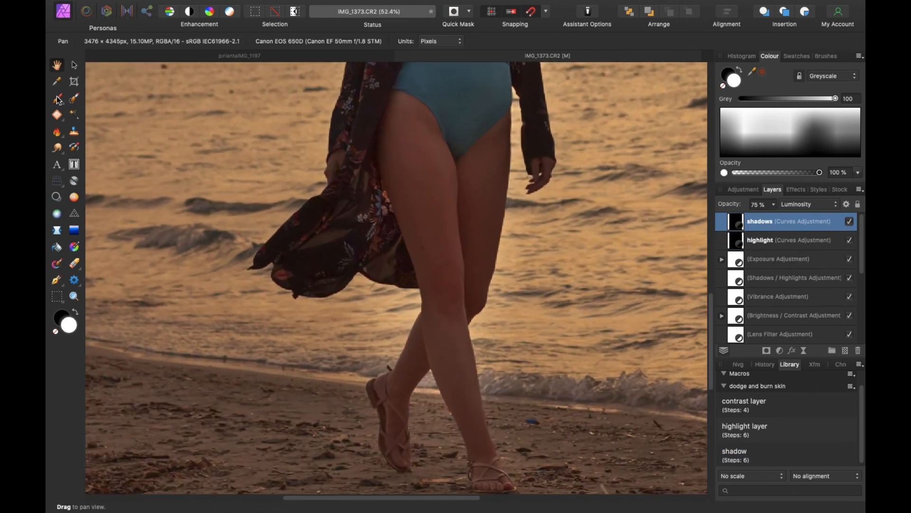
# - Paint white on the shadows layer's mask over the shaded areas of the woman's legs and face with the 75 px brush
pyautogui.click(57, 98)
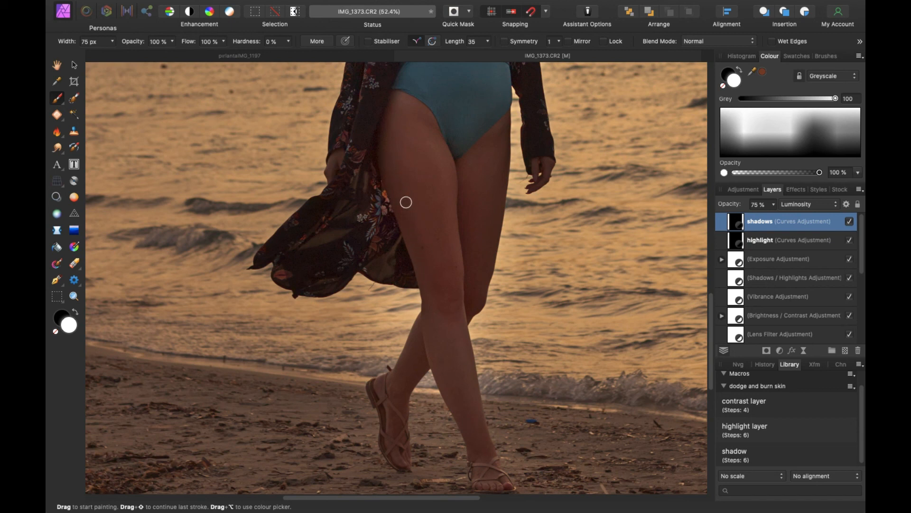
pyautogui.scroll(-5, 419, 267)
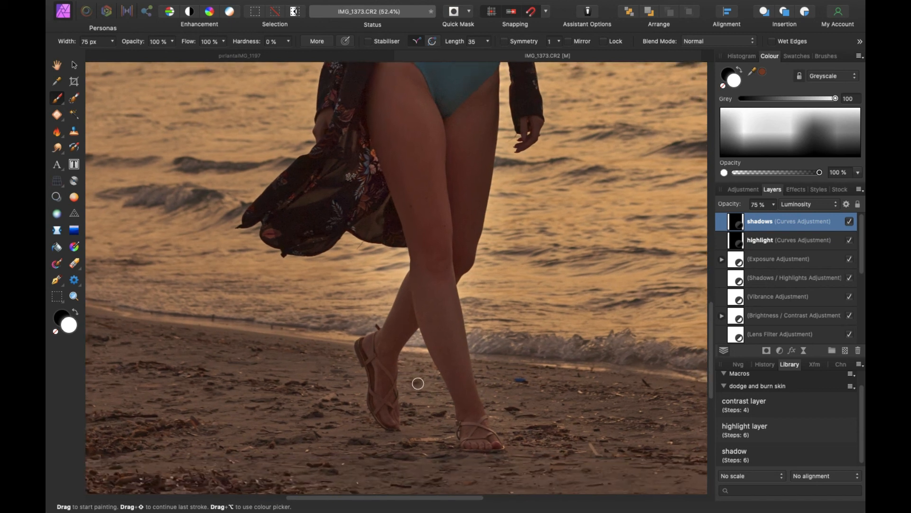
pyautogui.scroll(-2, 431, 279)
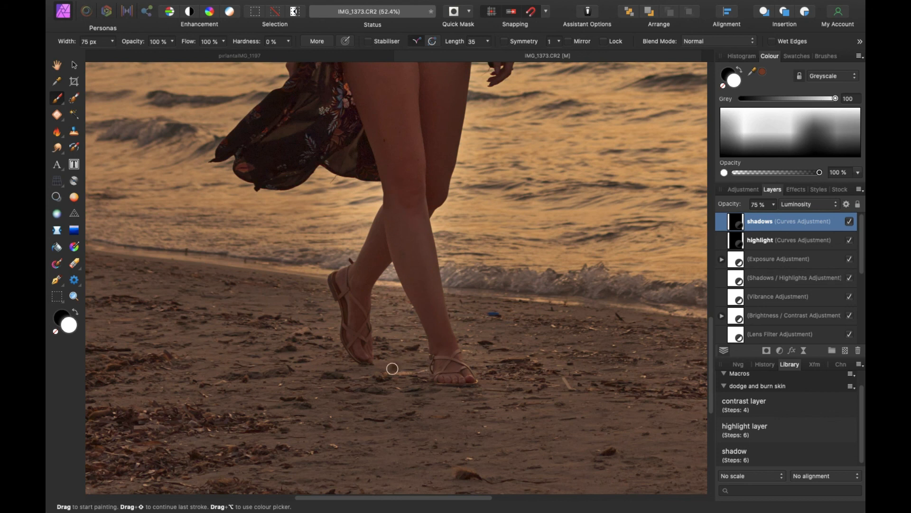
pyautogui.scroll(2, 371, 332)
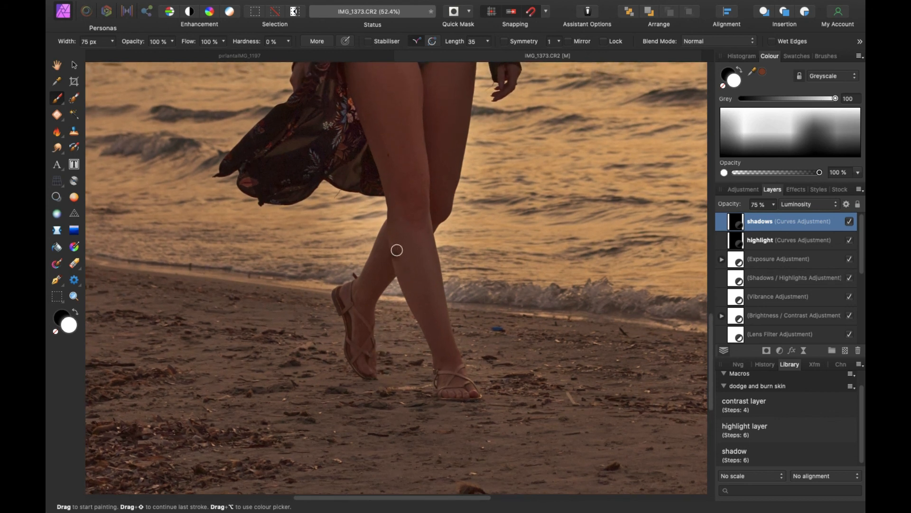
pyautogui.scroll(10, 419, 332)
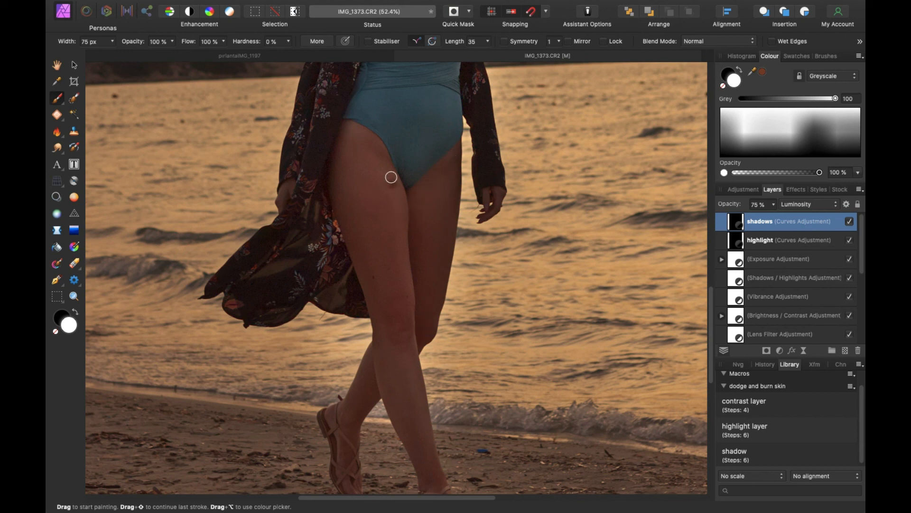
pyautogui.moveTo(405, 226); pyautogui.dragTo(406, 256)
pyautogui.scroll(2, 386, 242)
pyautogui.moveTo(384, 178); pyautogui.dragTo(387, 195)
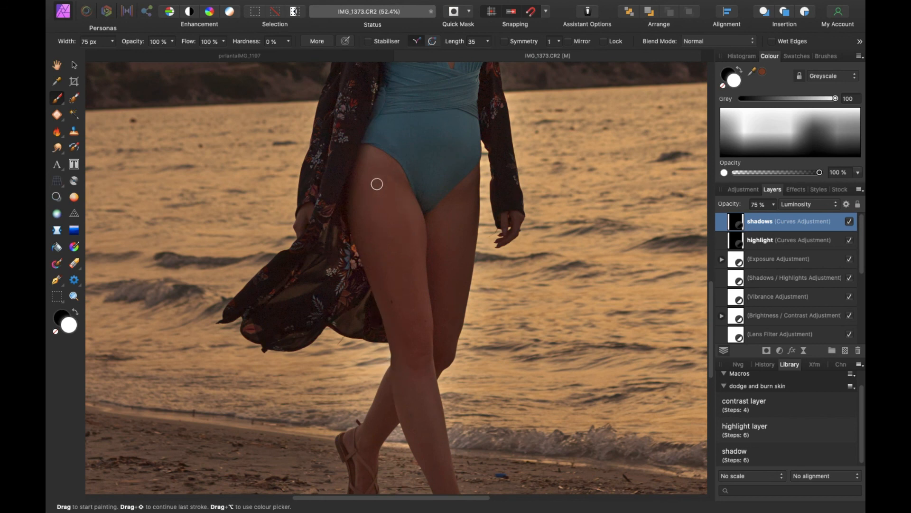
pyautogui.scroll(10, 385, 269)
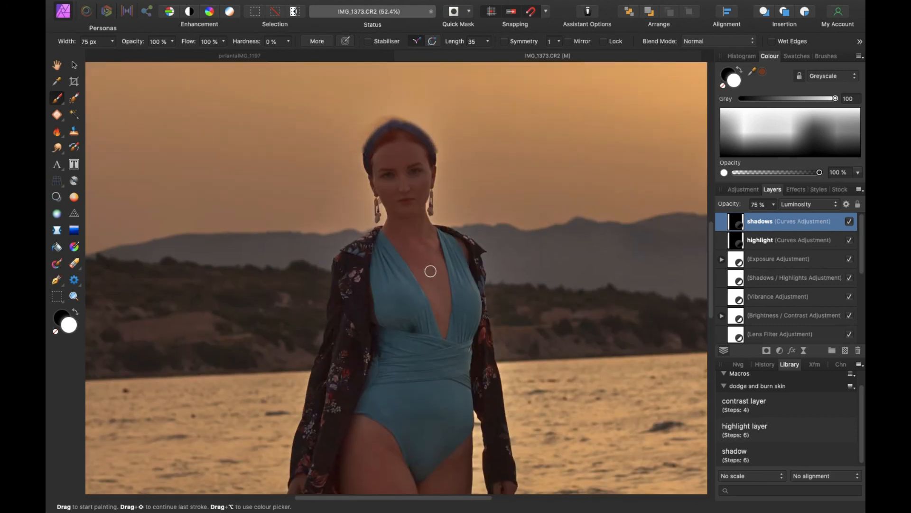
pyautogui.scroll(5, 448, 222)
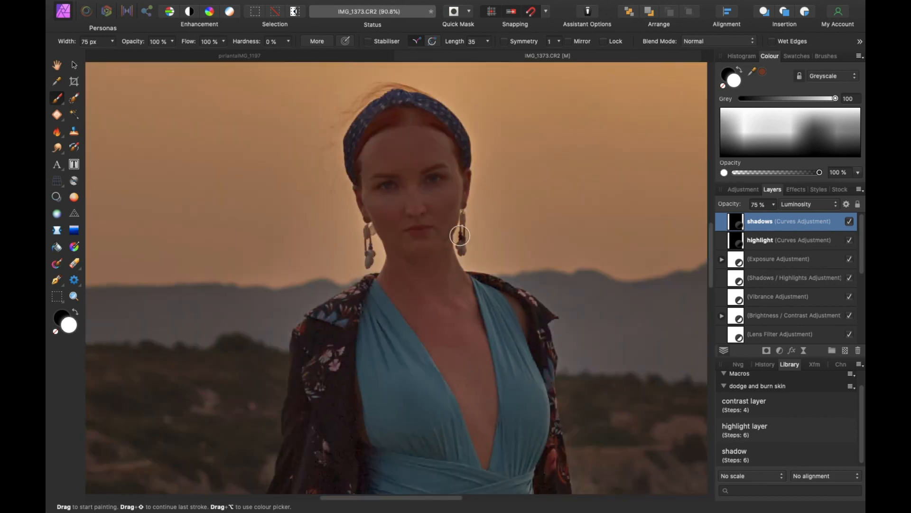
# - Paint white on the highlight layer's mask over the woman's face, chest and swimsuit with the 75 px brush
pyautogui.click(779, 240)
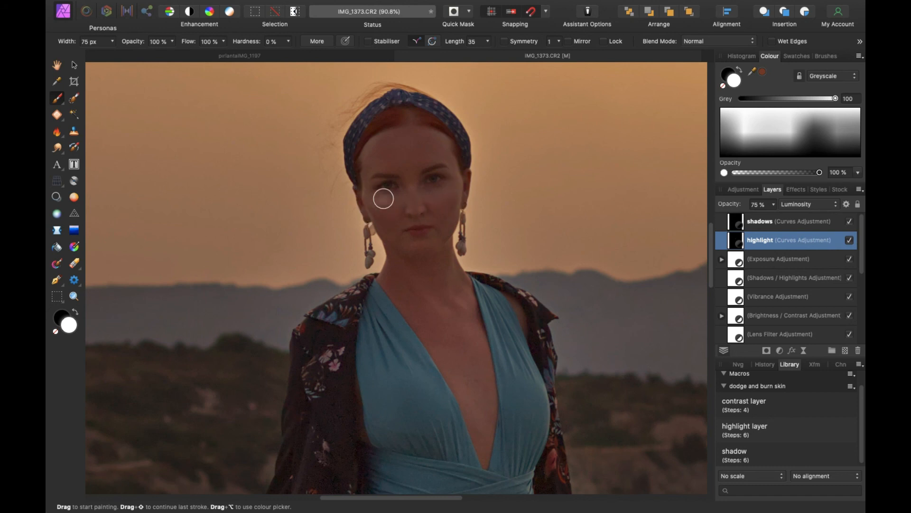
pyautogui.click(539, 169)
pyautogui.scroll(-4, 457, 460)
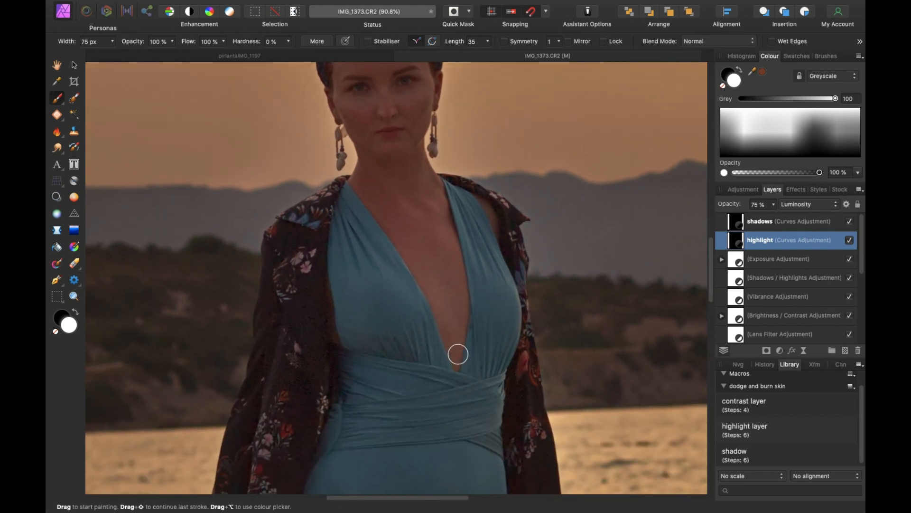
pyautogui.scroll(-2, 427, 437)
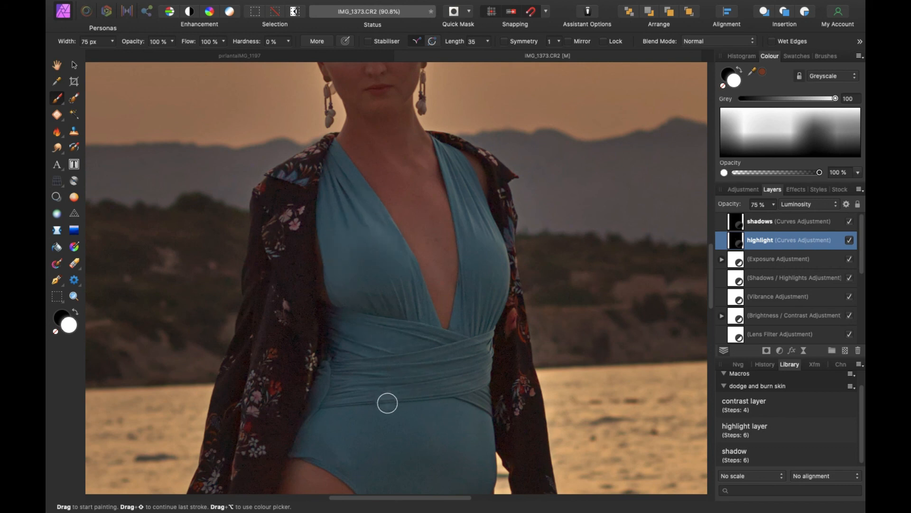
pyautogui.scroll(-3, 352, 347)
pyautogui.scroll(-3, 351, 347)
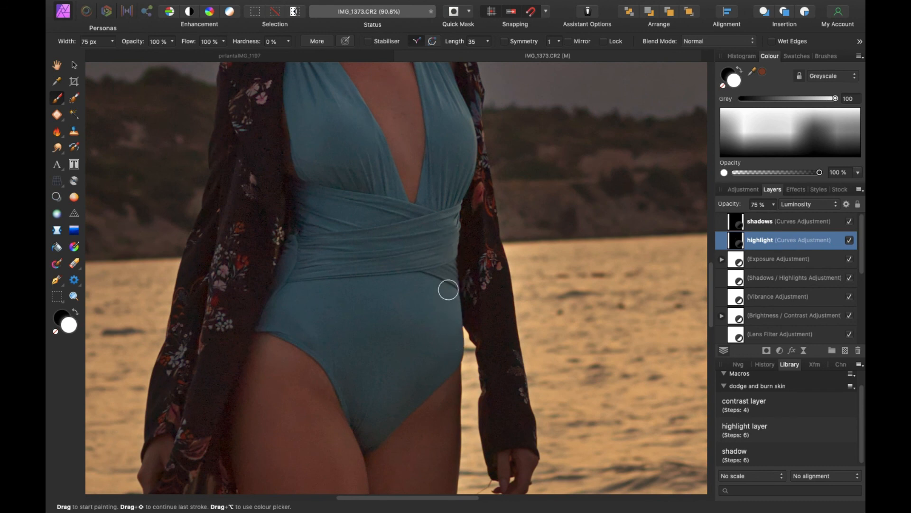
pyautogui.scroll(-3, 408, 411)
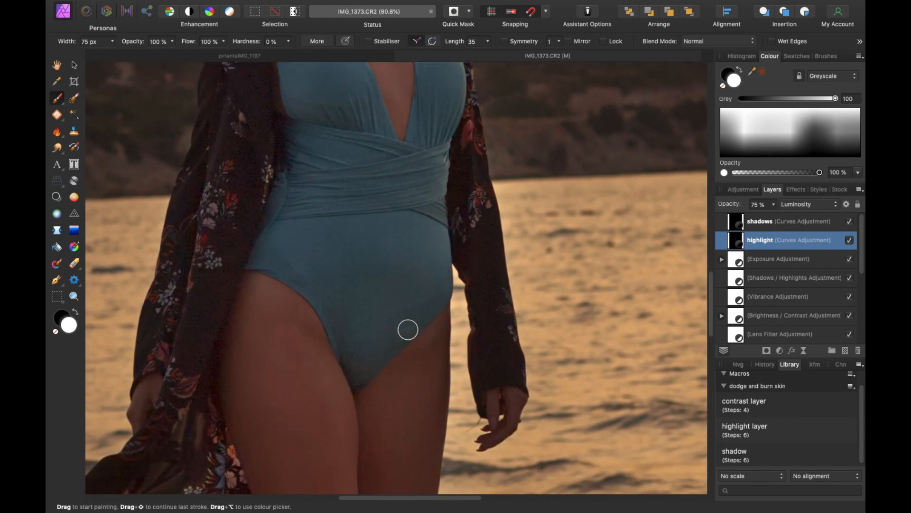
# - Compare the whole photo with and without the dodge and burn by toggling the shadows and highlight layers together
pyautogui.click(780, 223)
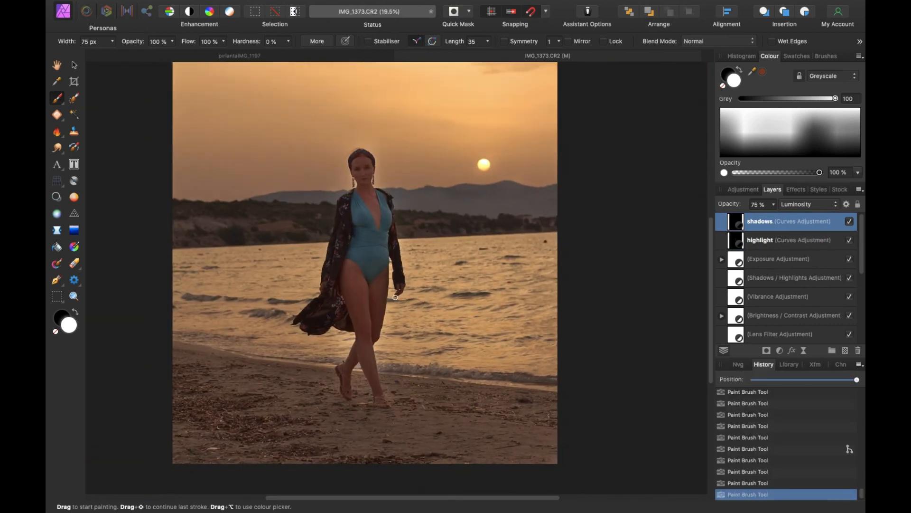
pyautogui.hscroll(-2, 395, 298)
pyautogui.scroll(1, 395, 297)
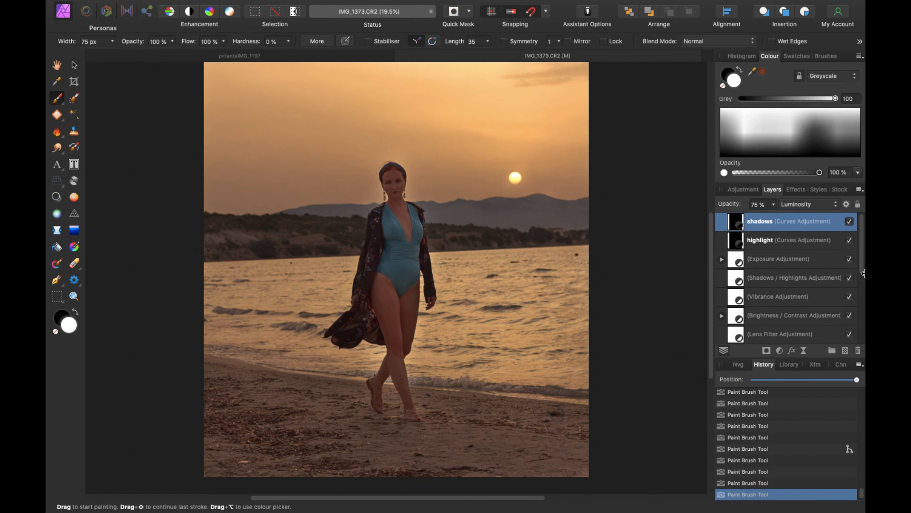
pyautogui.keyDown('shift'); pyautogui.click(816, 239); pyautogui.keyUp('shift')
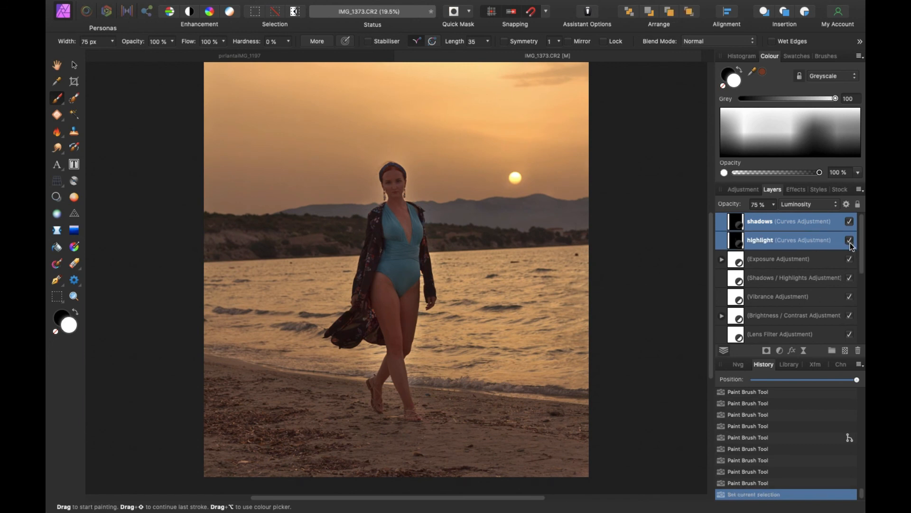
pyautogui.click(849, 240)
pyautogui.scroll(-2, 619, 234)
pyautogui.scroll(-3, 637, 245)
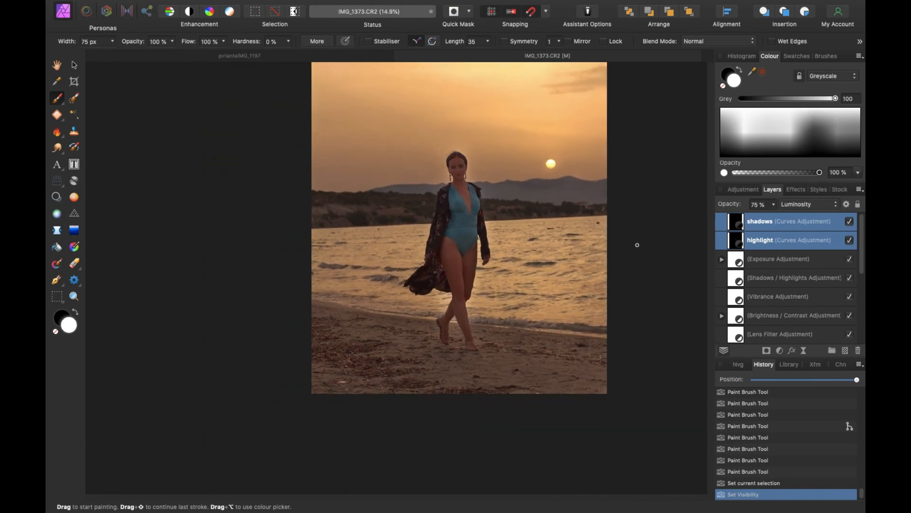
pyautogui.scroll(3, 664, 251)
pyautogui.scroll(-1, 664, 251)
# - Compare the photo before and after the edit by toggling all layers from shadows down to the Selective Colour adjustment, then reselect only shadows
pyautogui.click(804, 230)
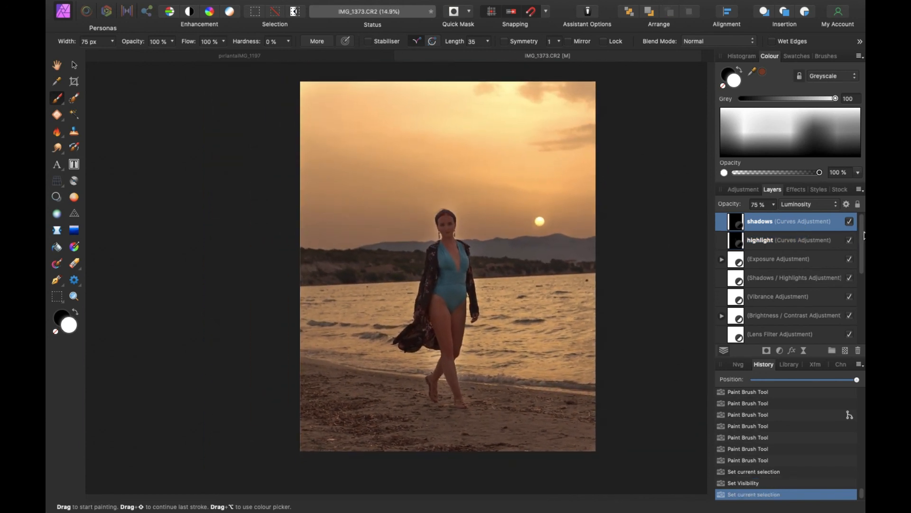
pyautogui.scroll(-5, 806, 306)
pyautogui.keyDown('shift'); pyautogui.click(787, 280); pyautogui.keyUp('shift')
pyautogui.click(849, 279)
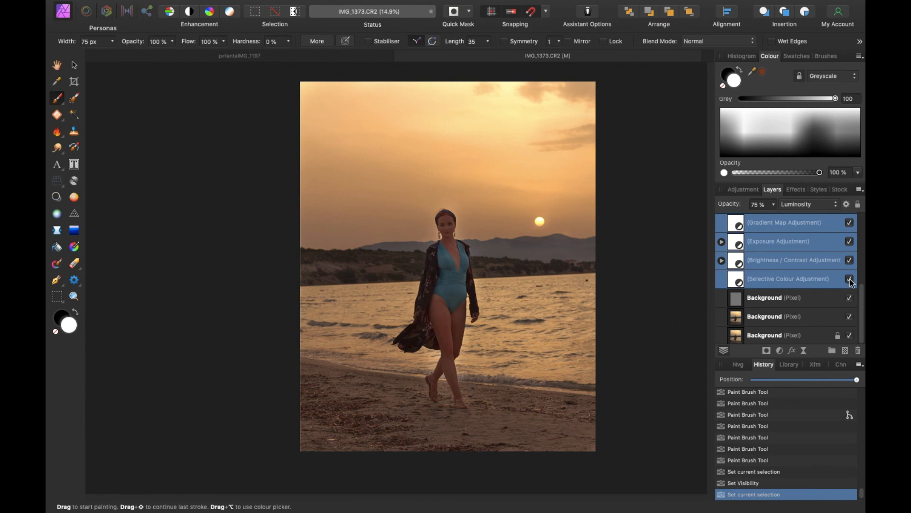
pyautogui.click(849, 280)
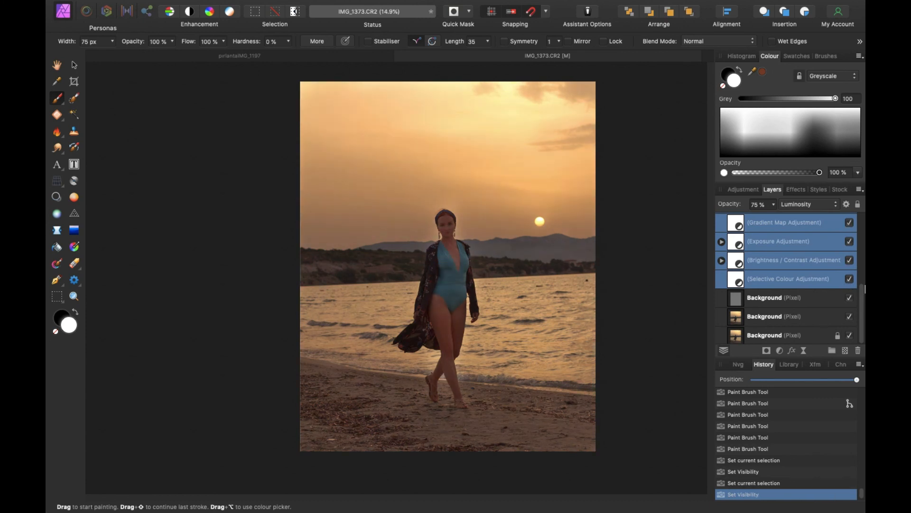
pyautogui.scroll(5, 807, 261)
pyautogui.click(785, 229)
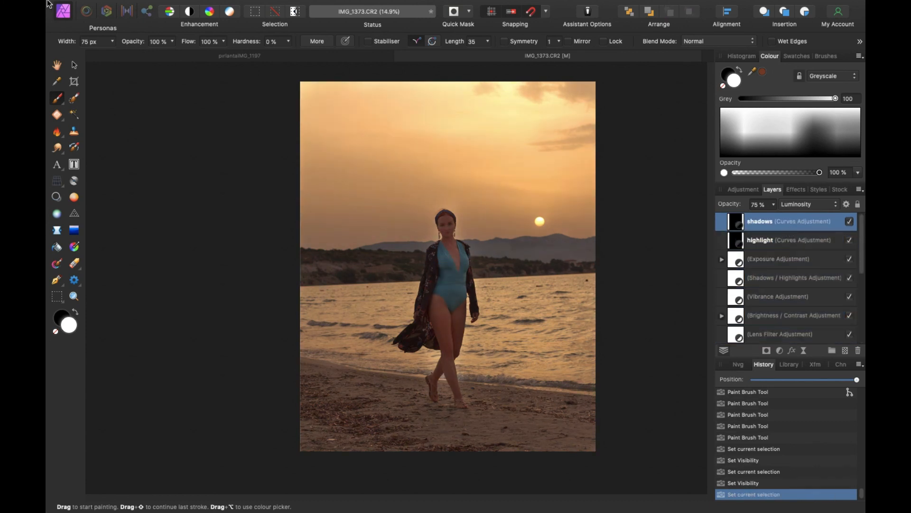
# - Open the export settings for the finished portrait with JPEG as the format
pyautogui.click(145, 6)
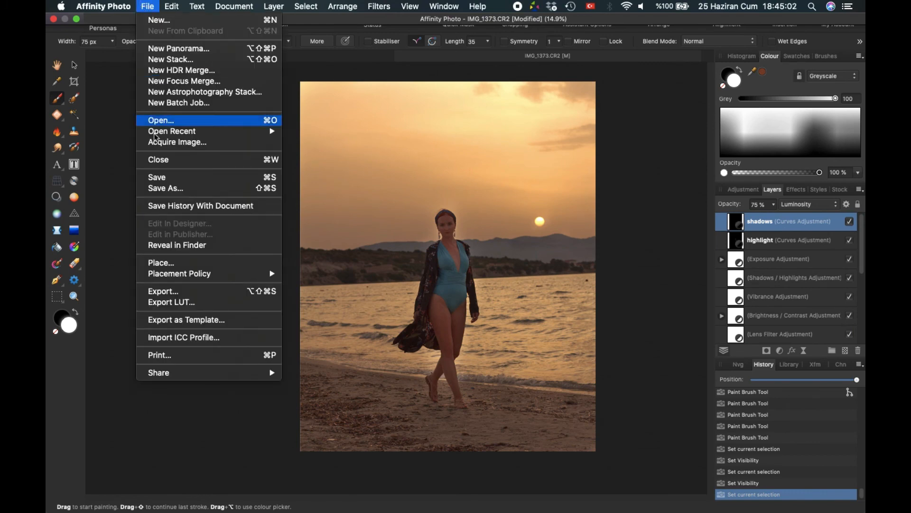
pyautogui.click(175, 288)
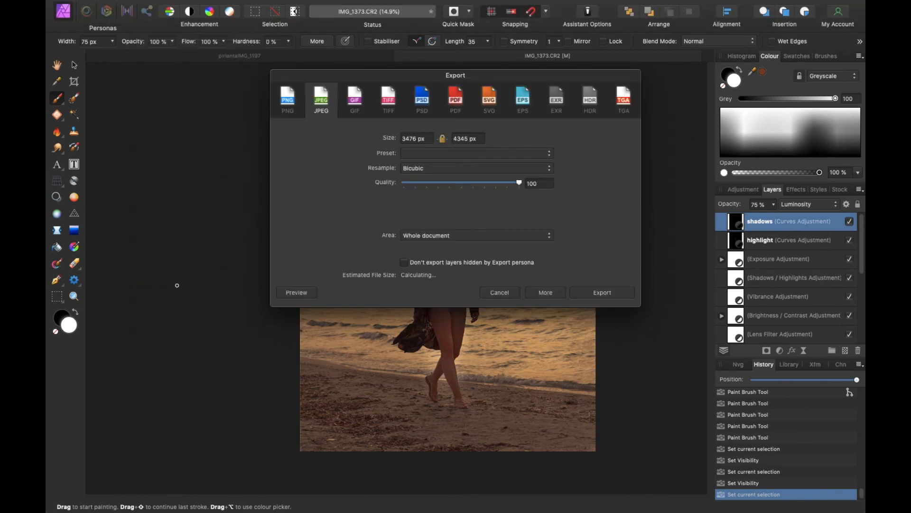